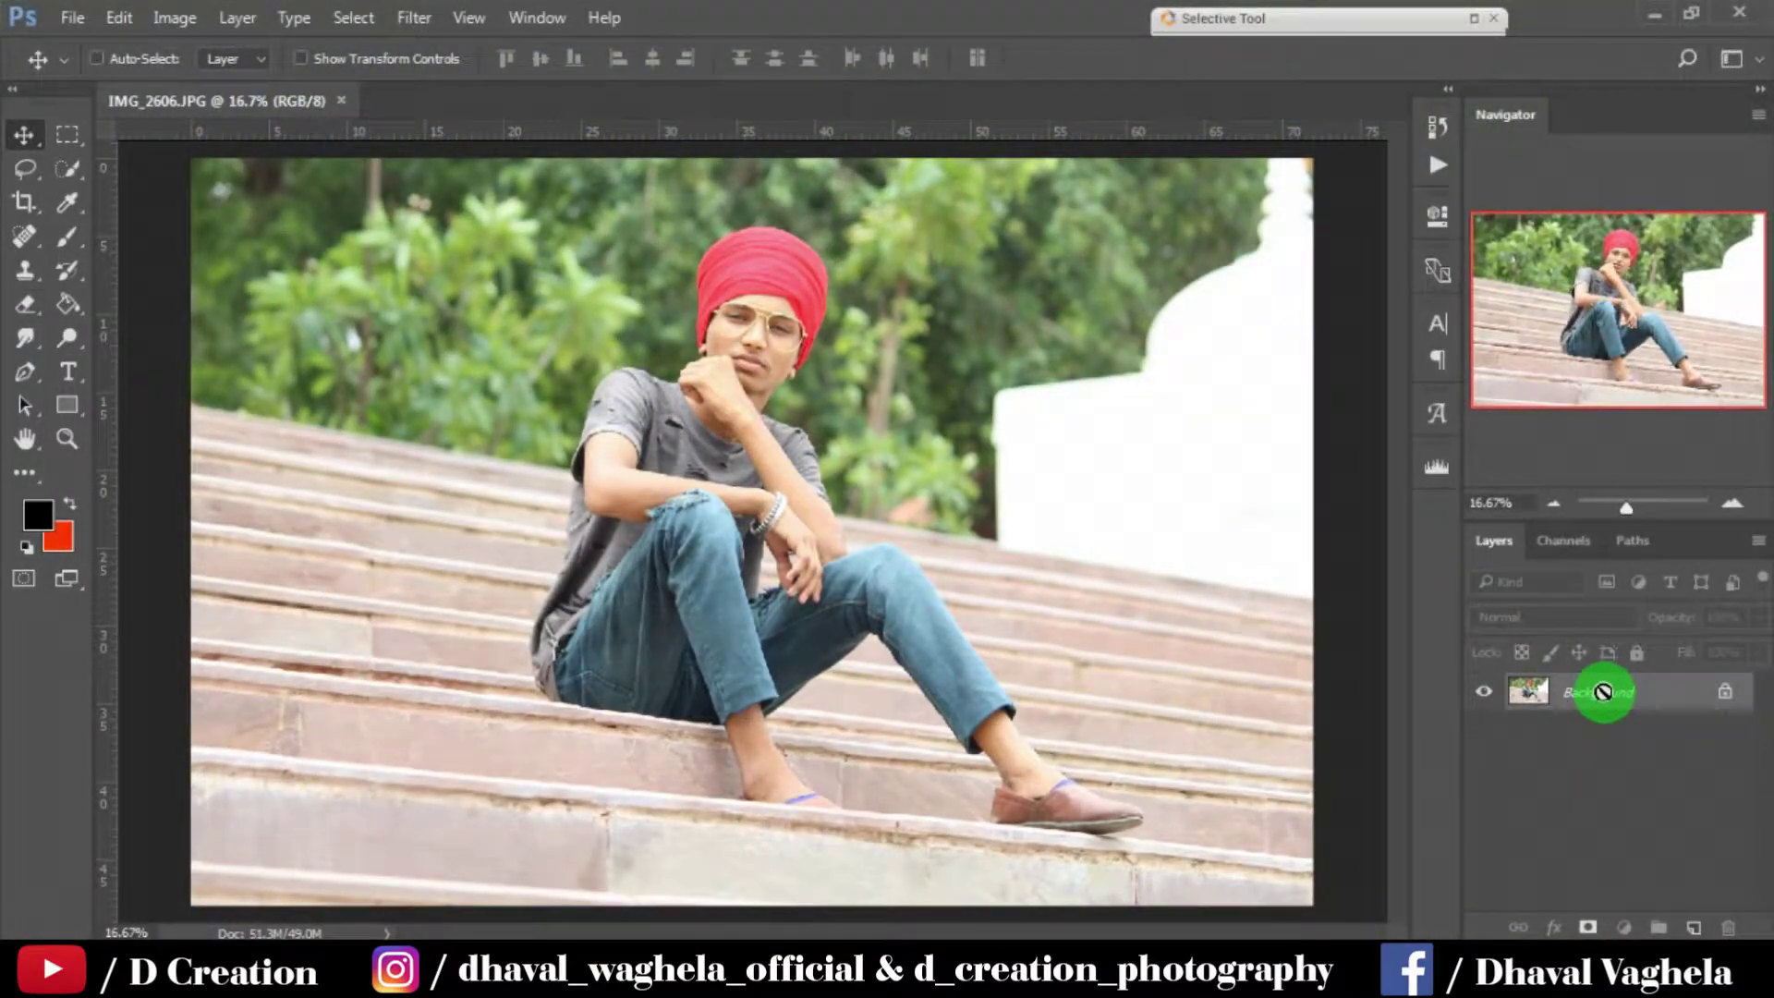
Step: Duplicate the Background layer to Layer 1 and open it in the Camera Raw filter
{"action": "key", "text": "ctrl+j"}
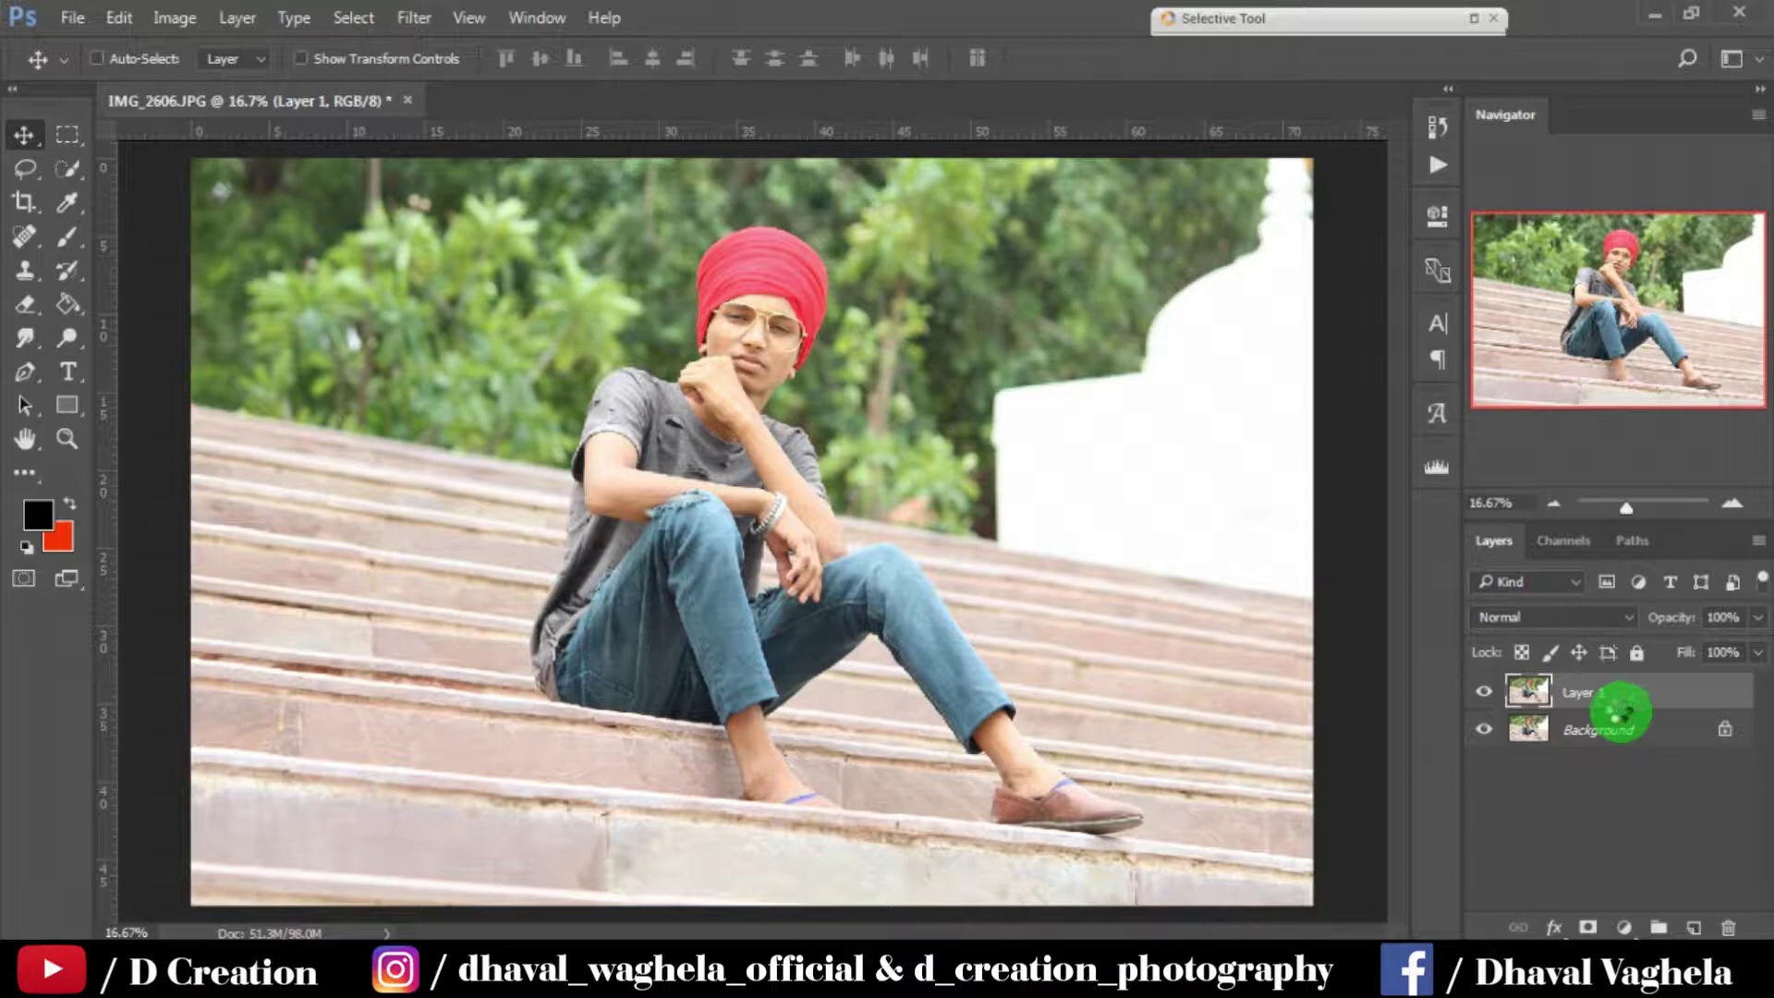
{"action": "left_click_drag", "start_coordinate": [1618, 704], "coordinate": [887, 344]}
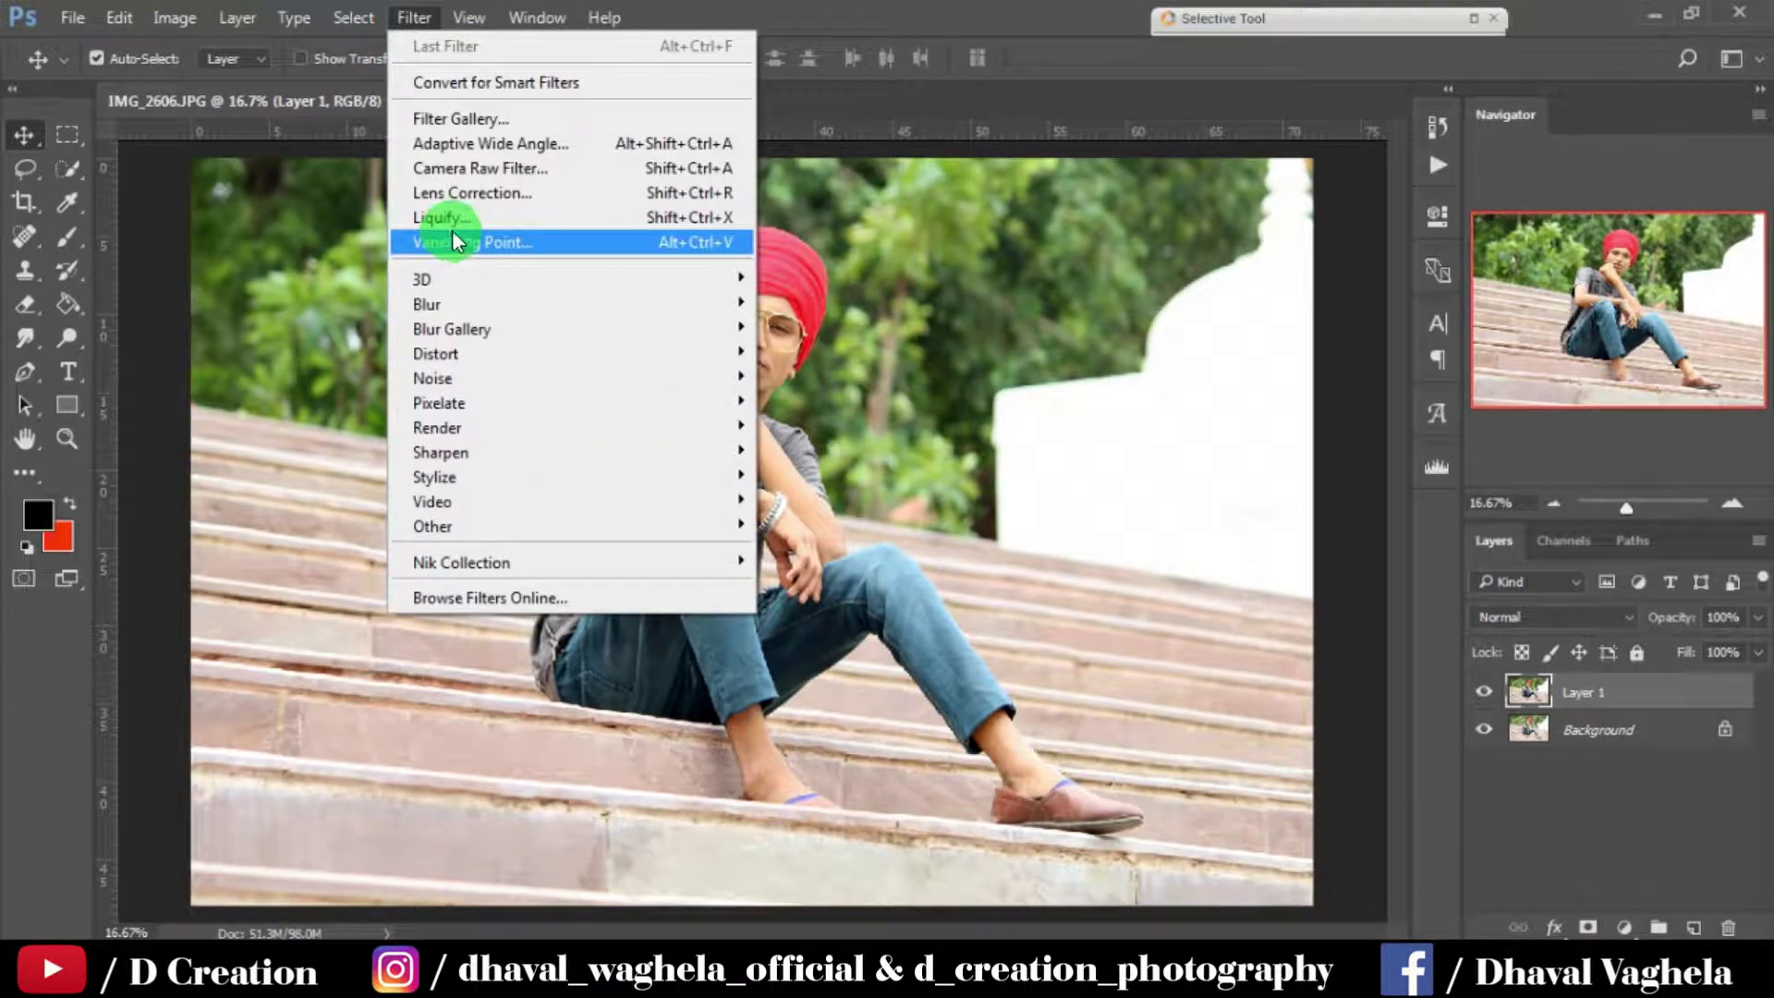
{"action": "left_click", "coordinate": [474, 168]}
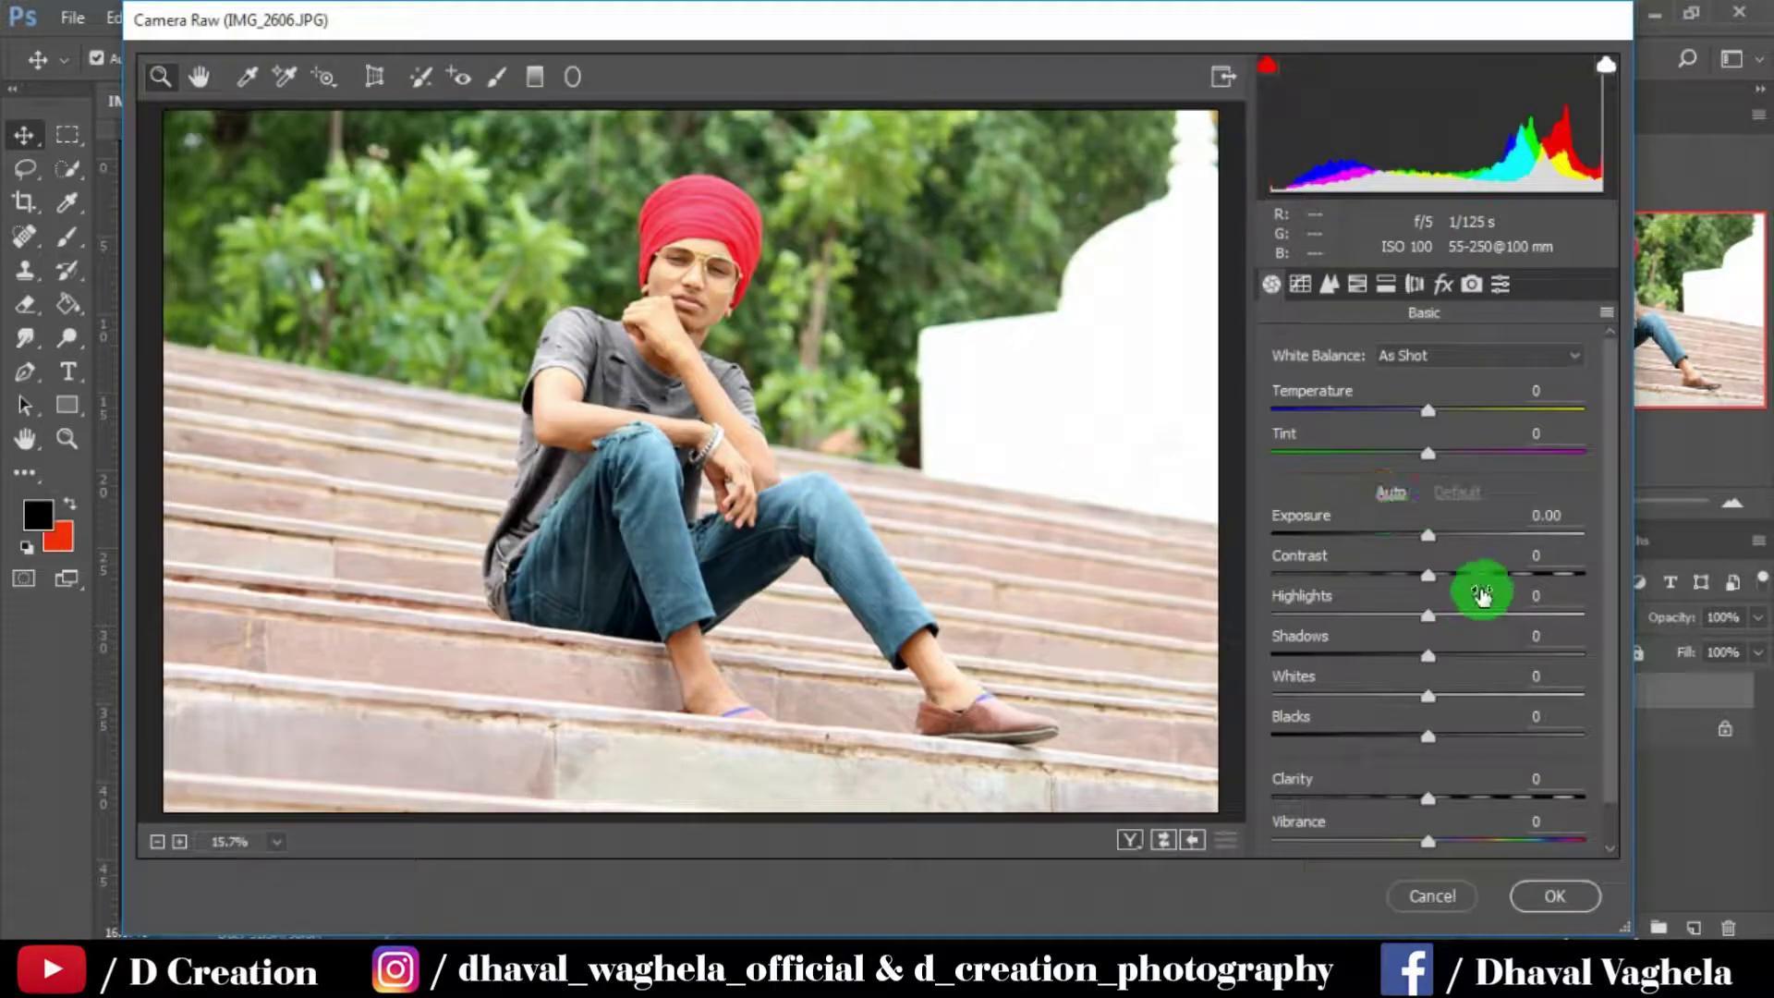
Step: In Basic, set Contrast -27, Highlights -28, Shadows +56, Whites -12 and Blacks +23
{"action": "left_click_drag", "start_coordinate": [1464, 579], "coordinate": [1385, 585]}
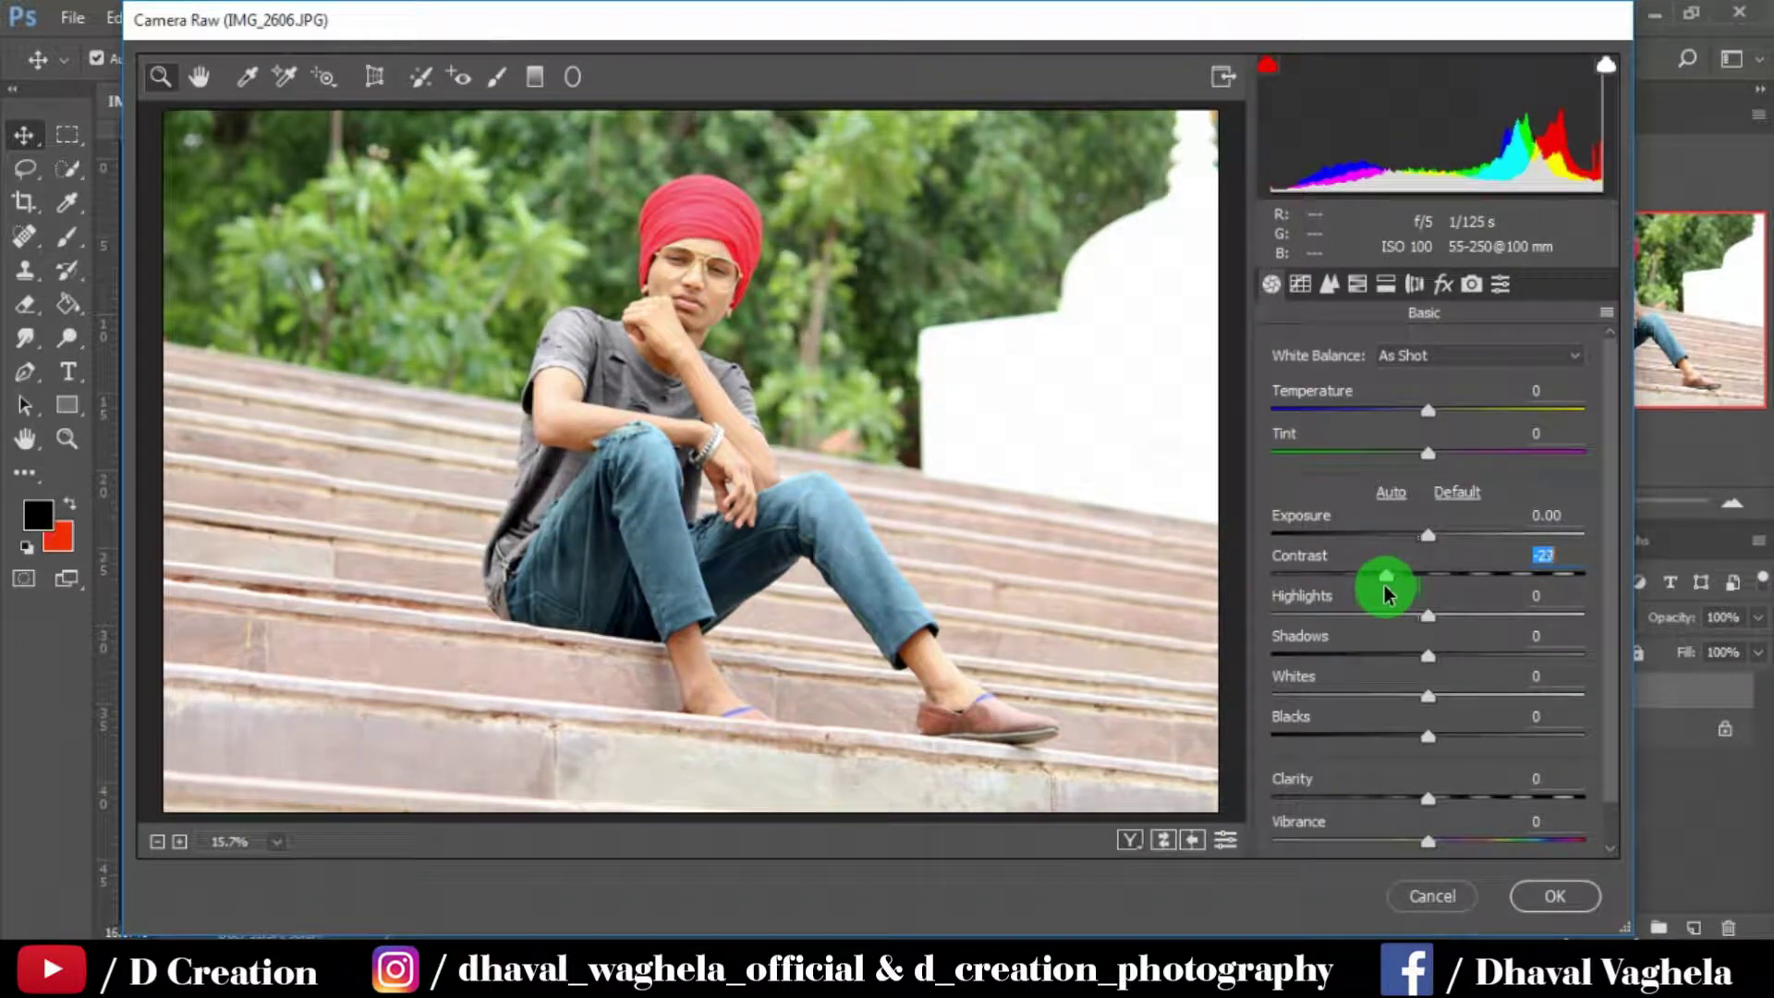
{"action": "mouse_move", "coordinate": [1428, 615]}
{"action": "left_mouse_down"}
{"action": "mouse_move", "coordinate": [1384, 616]}
{"action": "mouse_move", "coordinate": [1520, 658]}
{"action": "left_mouse_up"}
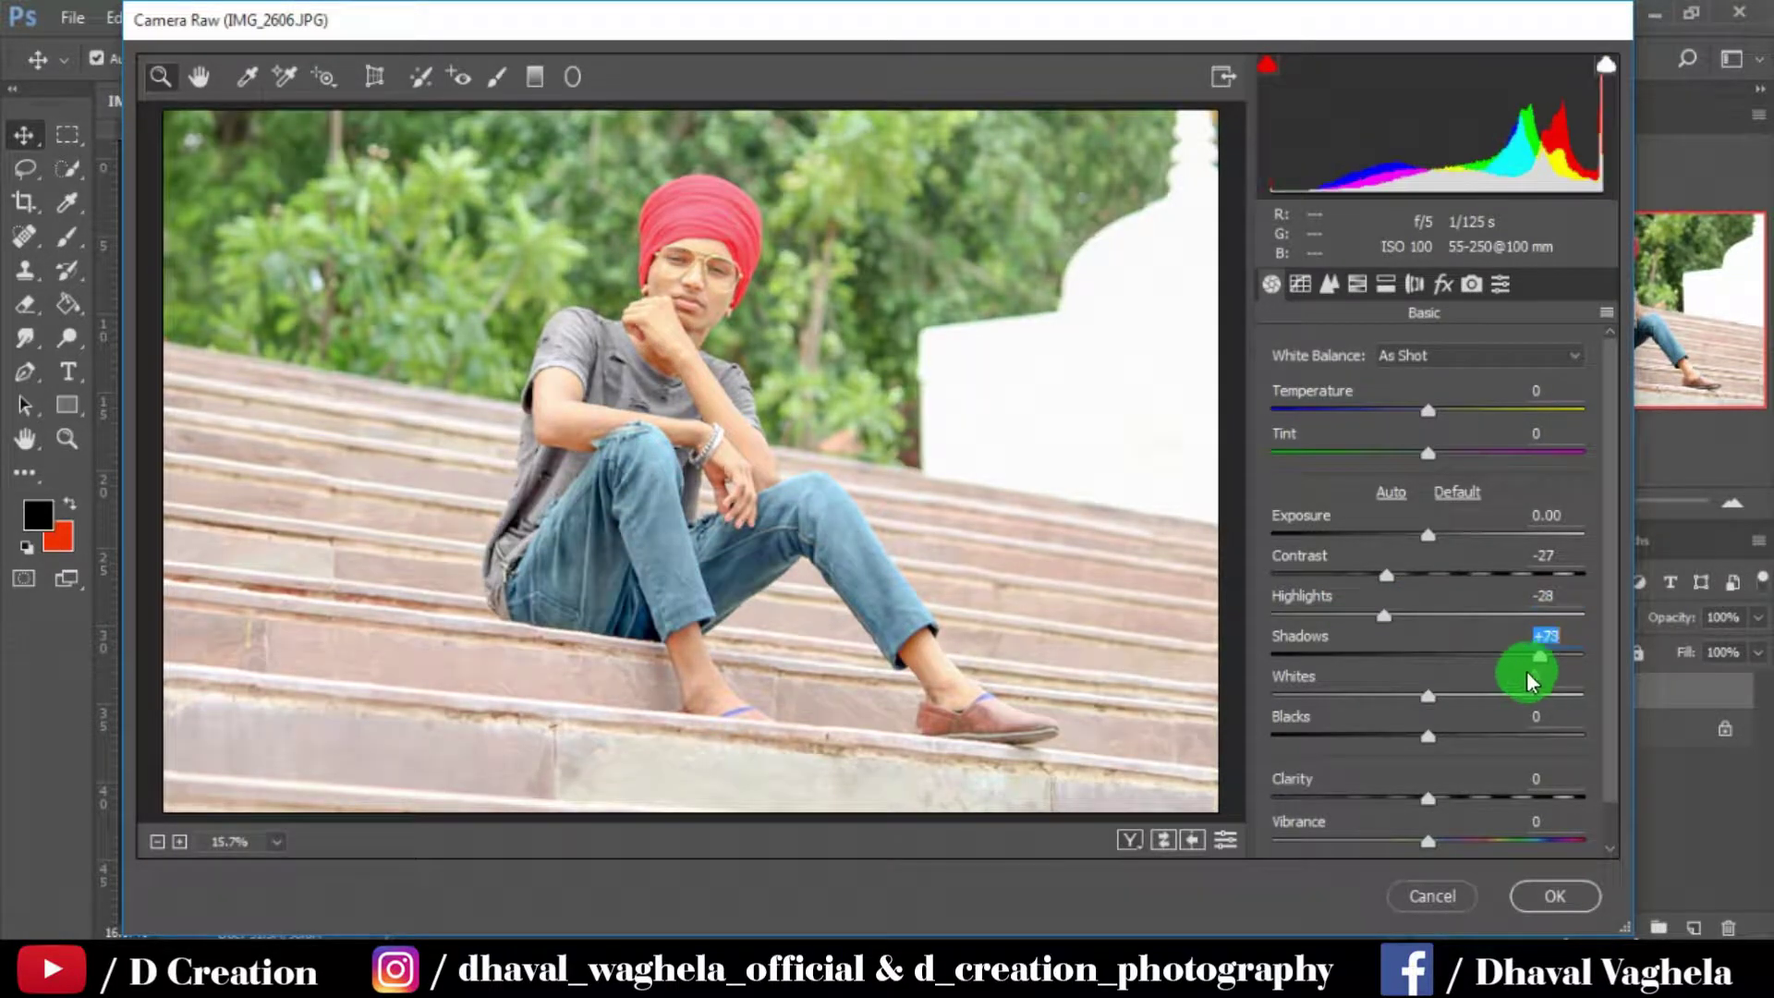
{"action": "mouse_move", "coordinate": [1430, 695]}
{"action": "left_mouse_down"}
{"action": "mouse_move", "coordinate": [1362, 693]}
{"action": "mouse_move", "coordinate": [1467, 739]}
{"action": "left_mouse_up"}
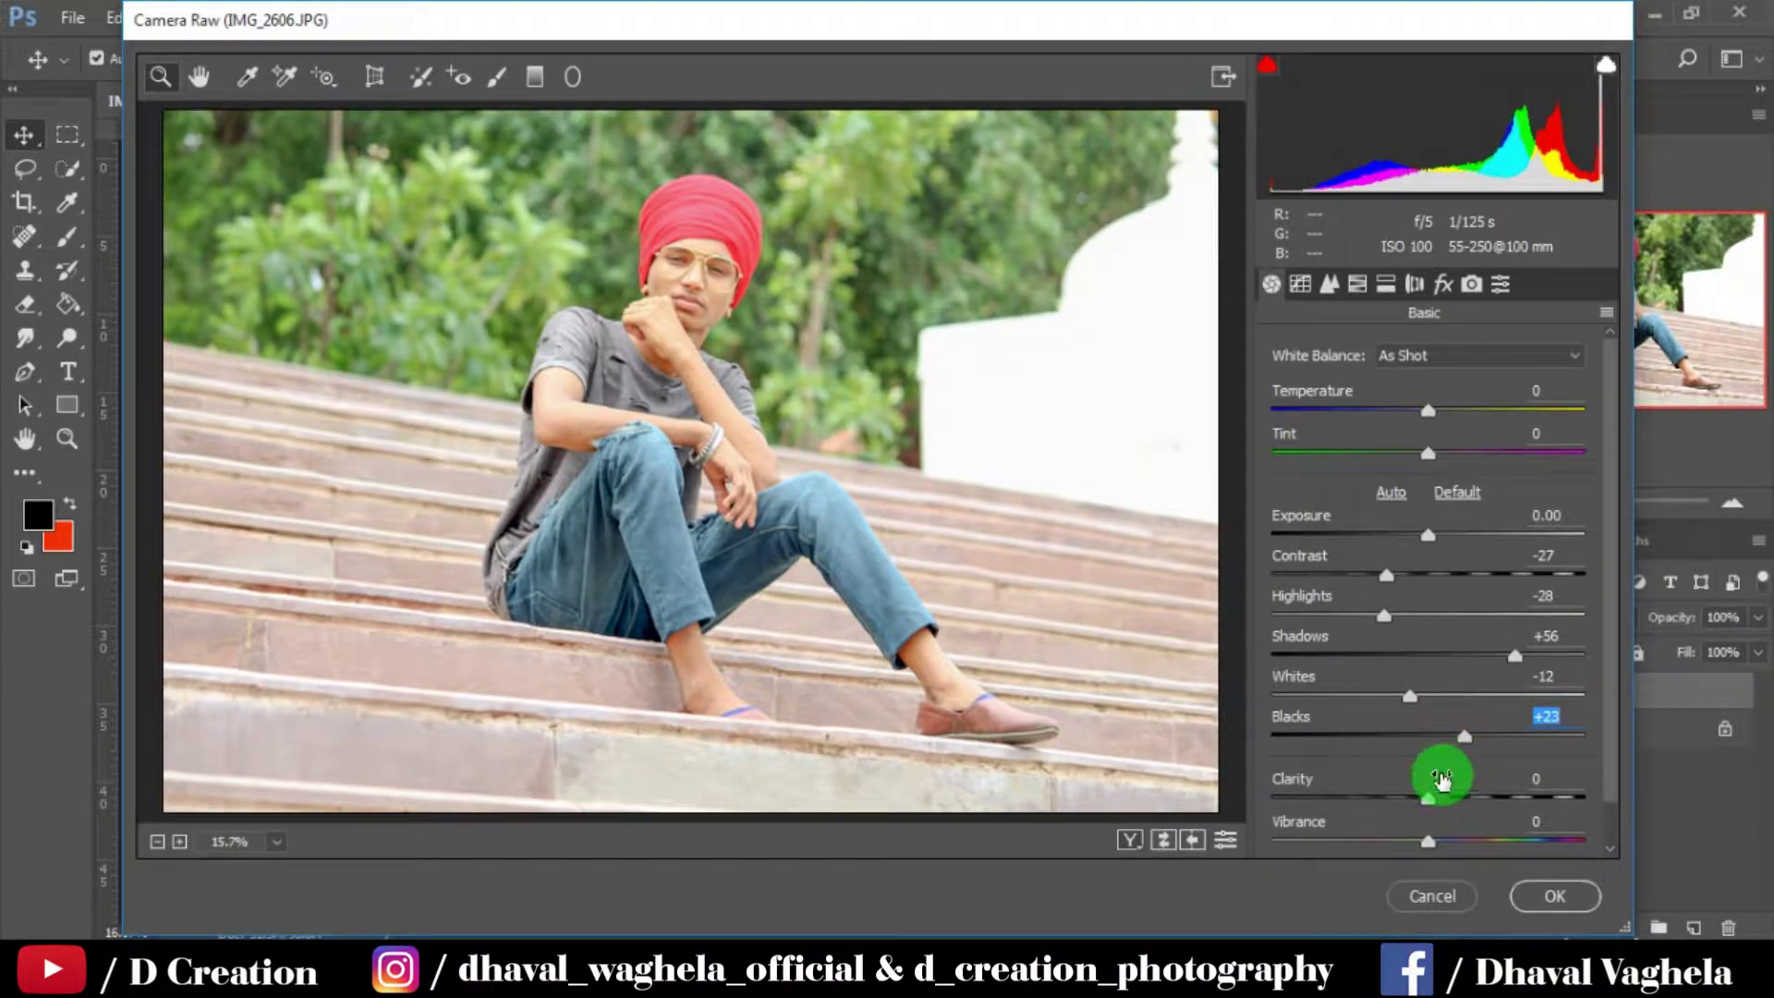
Step: Raise the HSL Luminance for Oranges to +74 to brighten skin tones
{"action": "left_click", "coordinate": [1330, 283]}
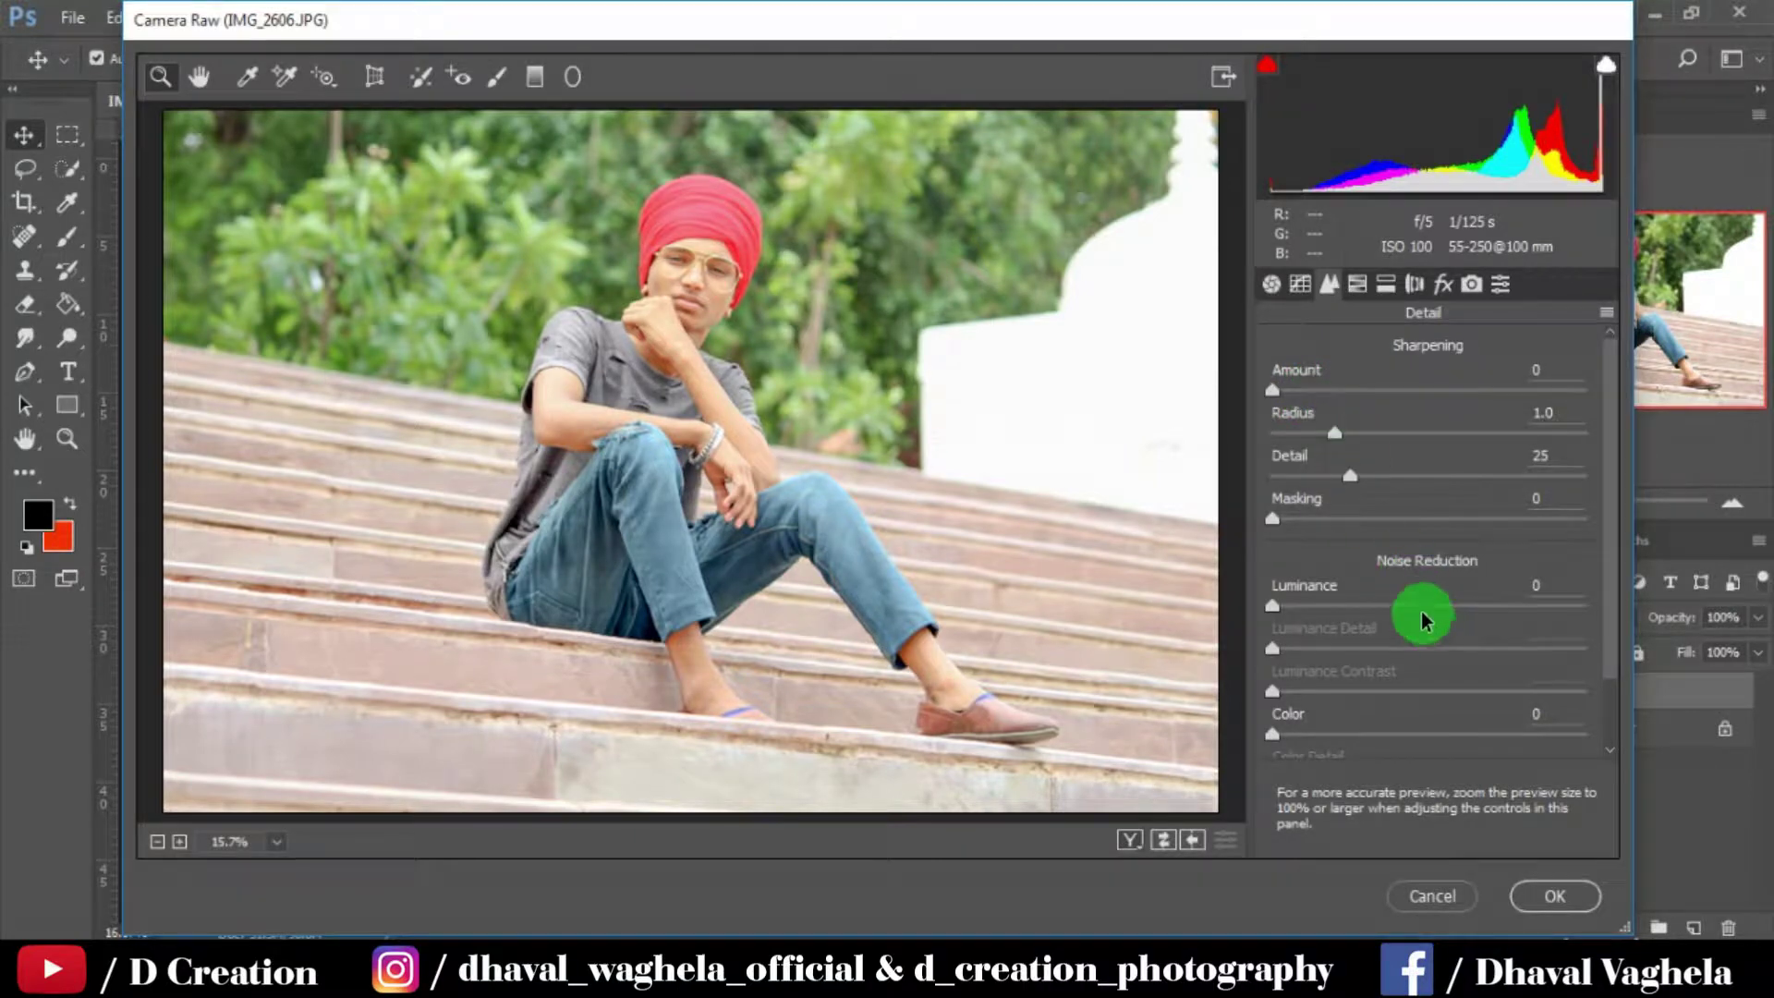
{"action": "left_click", "coordinate": [1357, 283]}
{"action": "left_click", "coordinate": [1451, 393]}
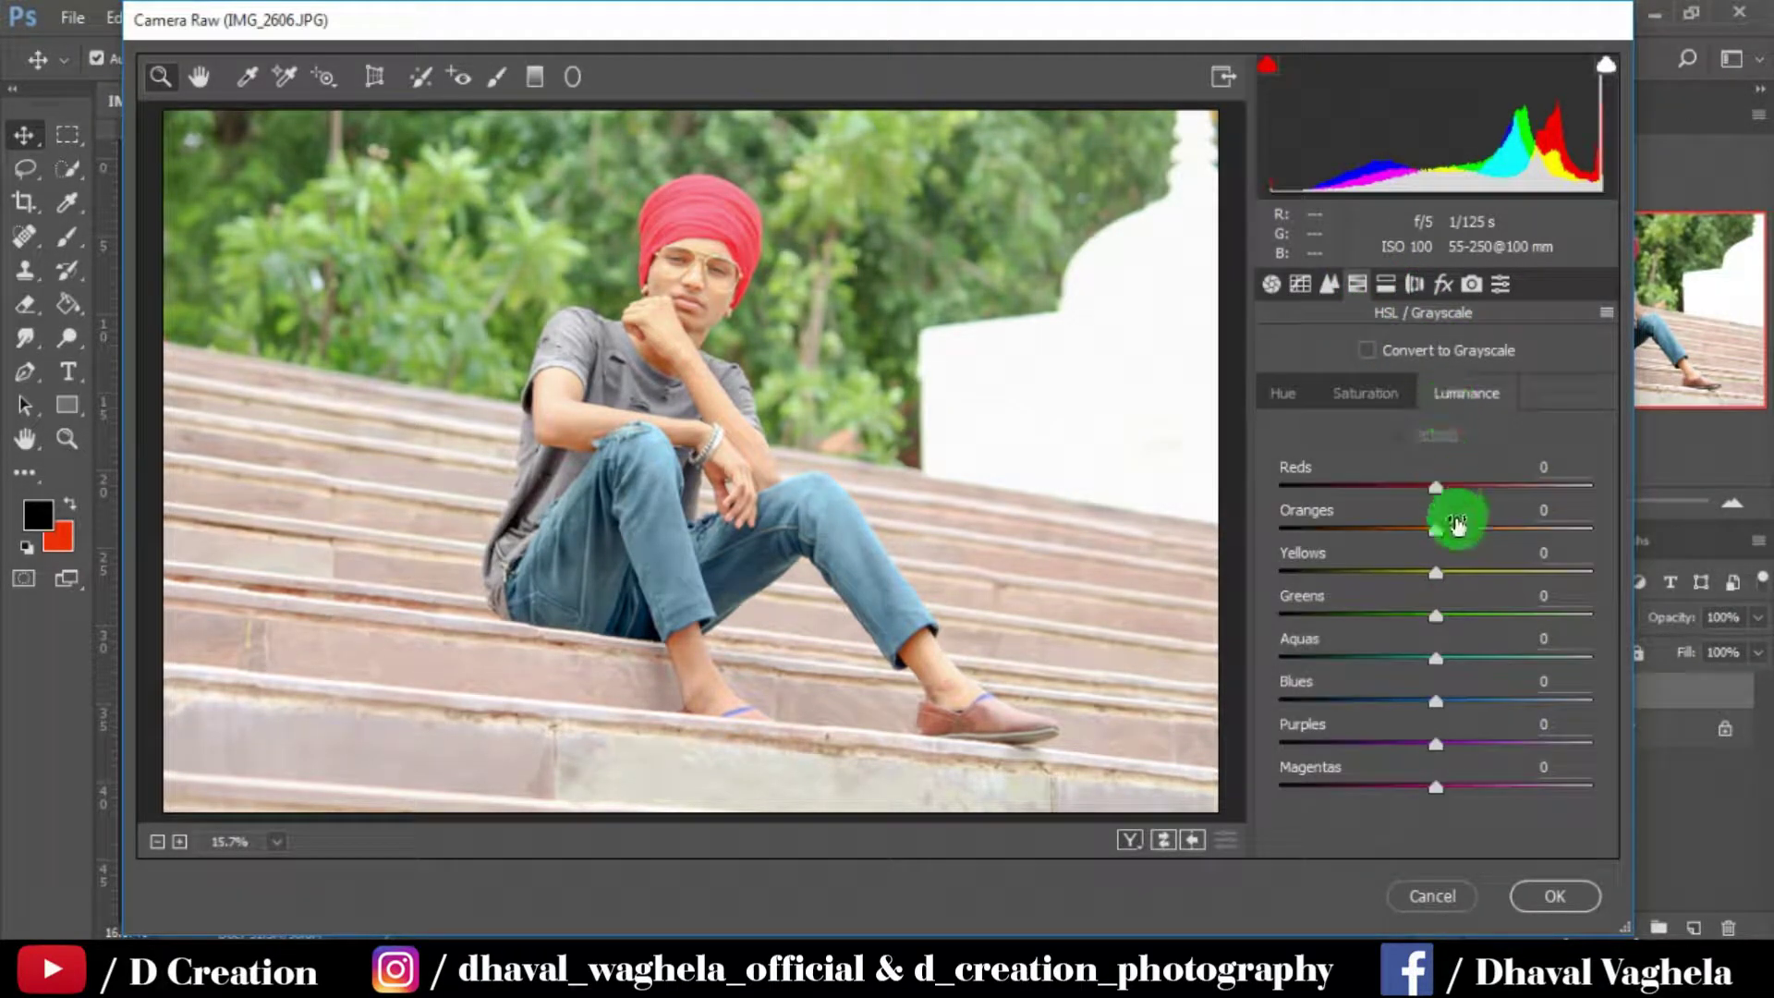
{"action": "left_click_drag", "start_coordinate": [1455, 533], "coordinate": [1521, 548]}
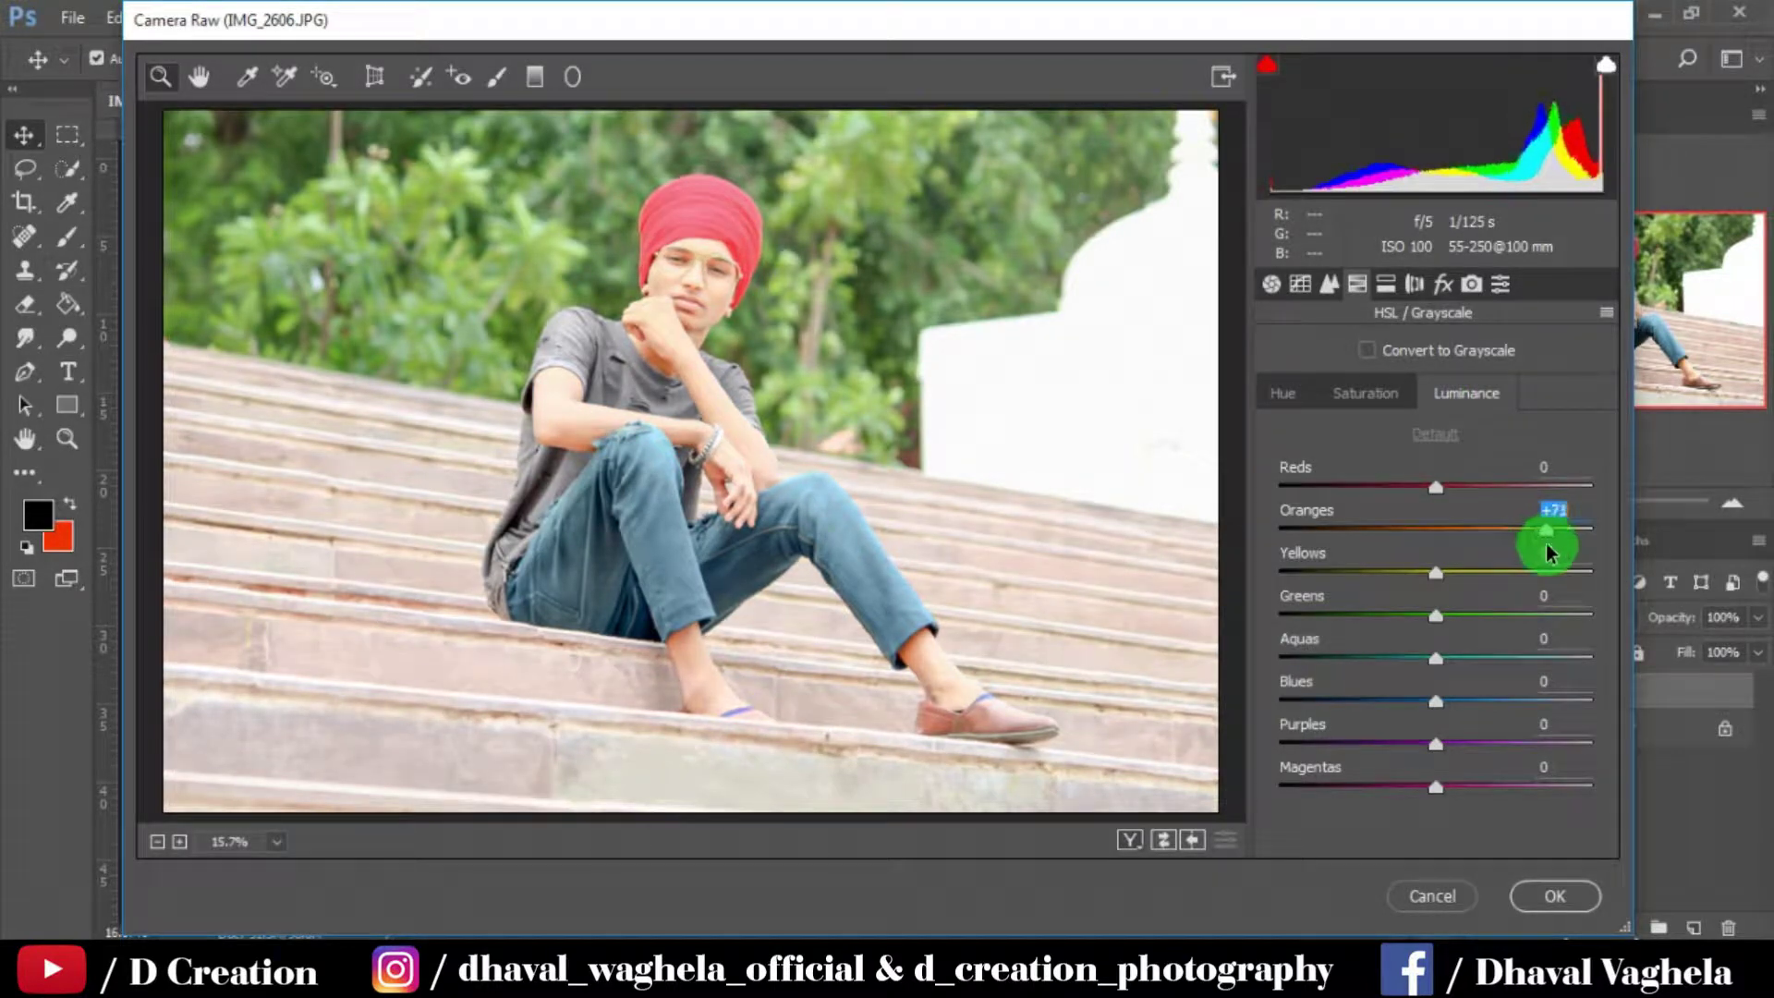
{"action": "left_click_drag", "start_coordinate": [1548, 552], "coordinate": [1553, 550]}
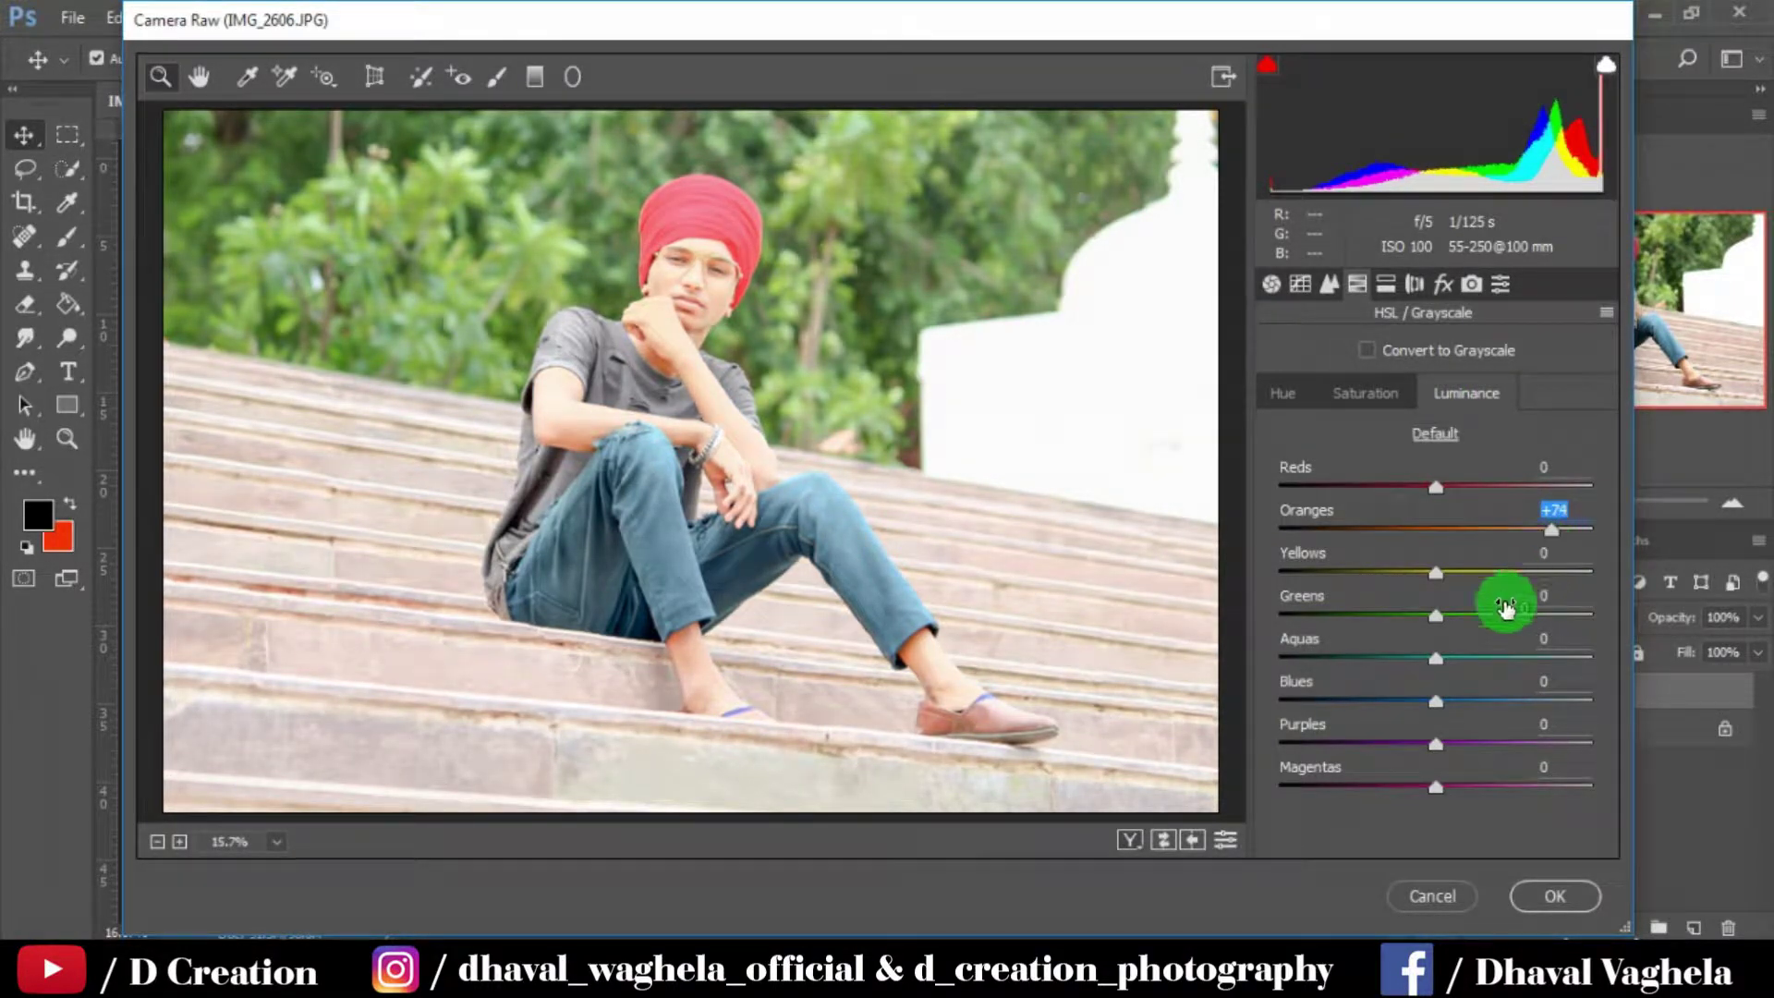
Step: Set HSL Saturation: Yellows, Greens, Aquas, Blues +100, Purples +7, Magentas +13
{"action": "left_click", "coordinate": [1367, 394]}
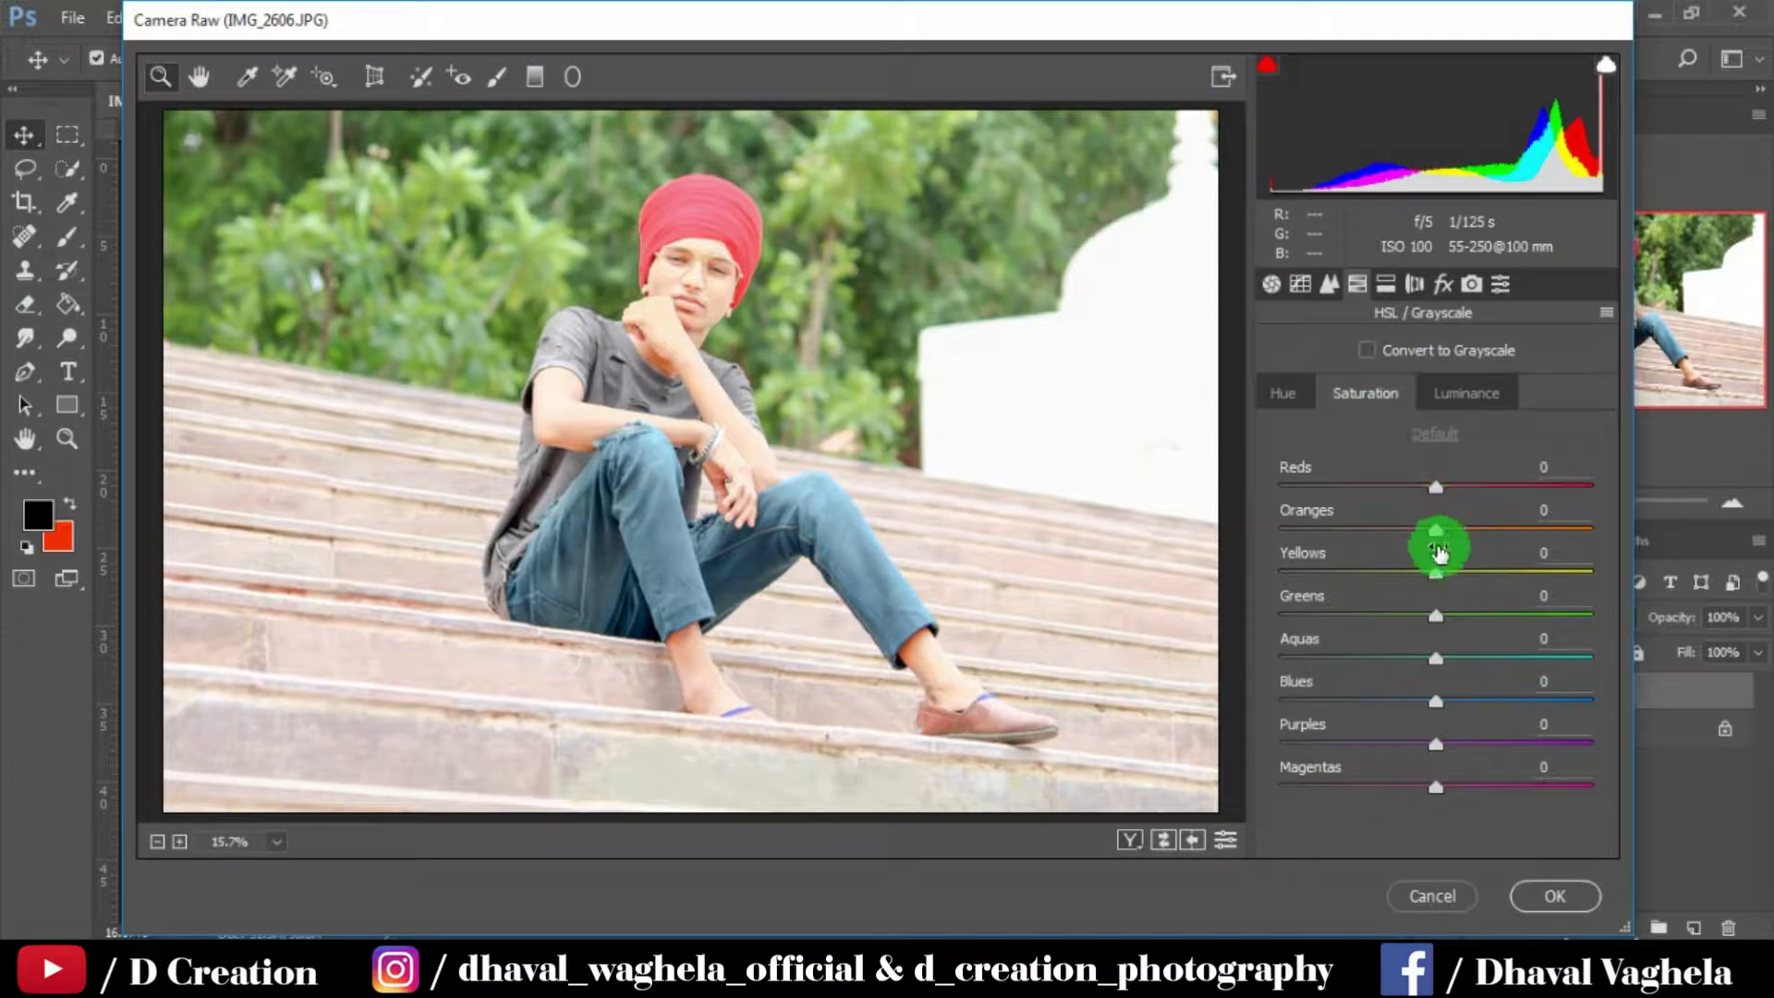
{"action": "mouse_move", "coordinate": [1436, 573]}
{"action": "left_mouse_down"}
{"action": "mouse_move", "coordinate": [1631, 574]}
{"action": "mouse_move", "coordinate": [1646, 636]}
{"action": "left_mouse_up"}
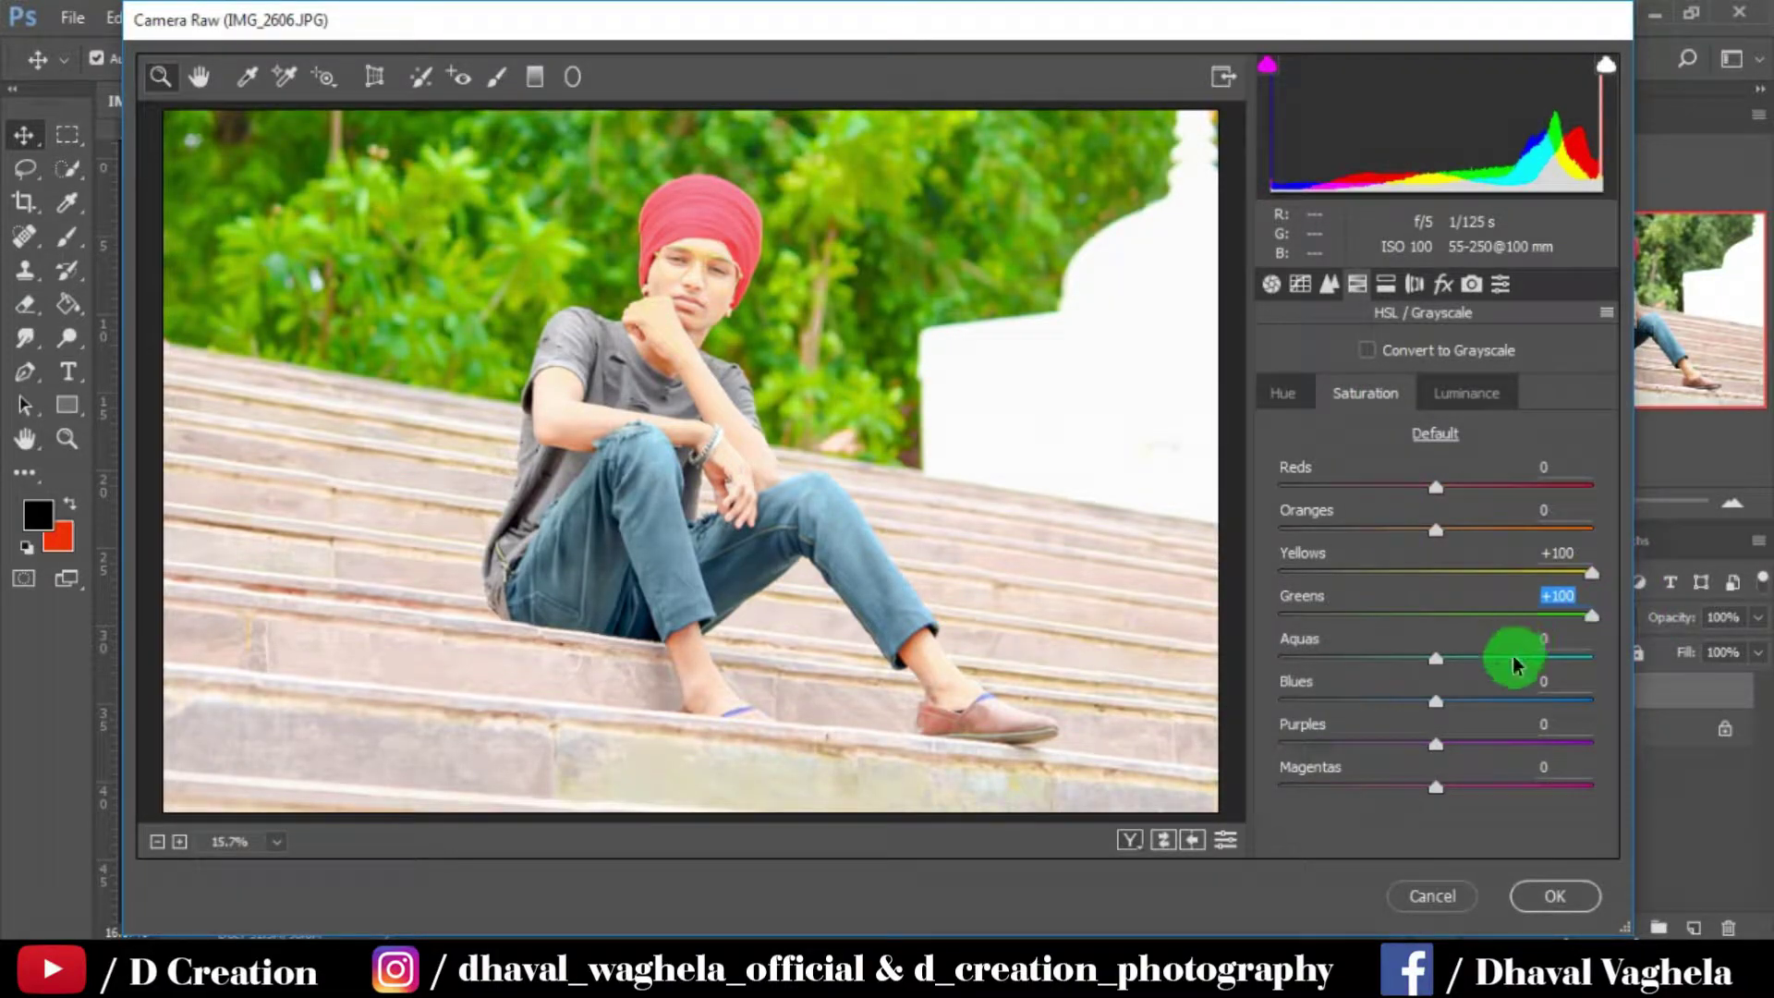
{"action": "mouse_move", "coordinate": [1490, 661]}
{"action": "left_mouse_down"}
{"action": "mouse_move", "coordinate": [1583, 657]}
{"action": "mouse_move", "coordinate": [1640, 708]}
{"action": "left_mouse_up"}
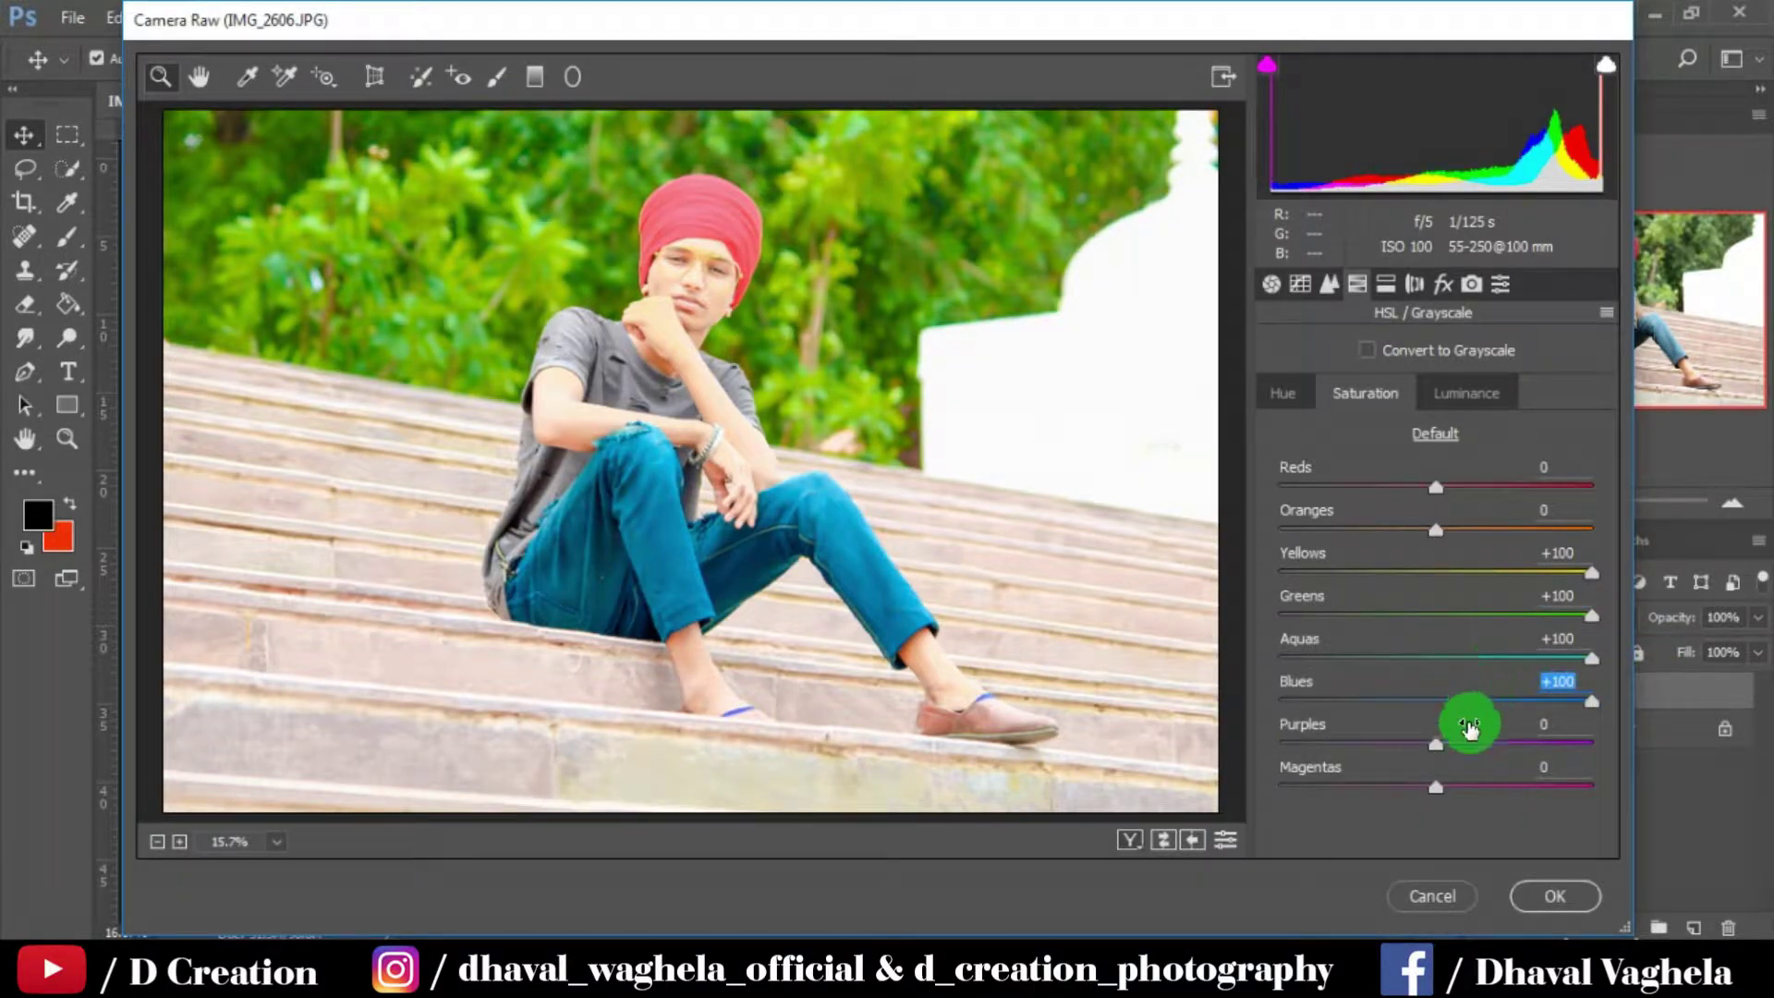
{"action": "mouse_move", "coordinate": [1473, 745]}
{"action": "left_mouse_down"}
{"action": "mouse_move", "coordinate": [1627, 750]}
{"action": "mouse_move", "coordinate": [1628, 800]}
{"action": "left_mouse_up"}
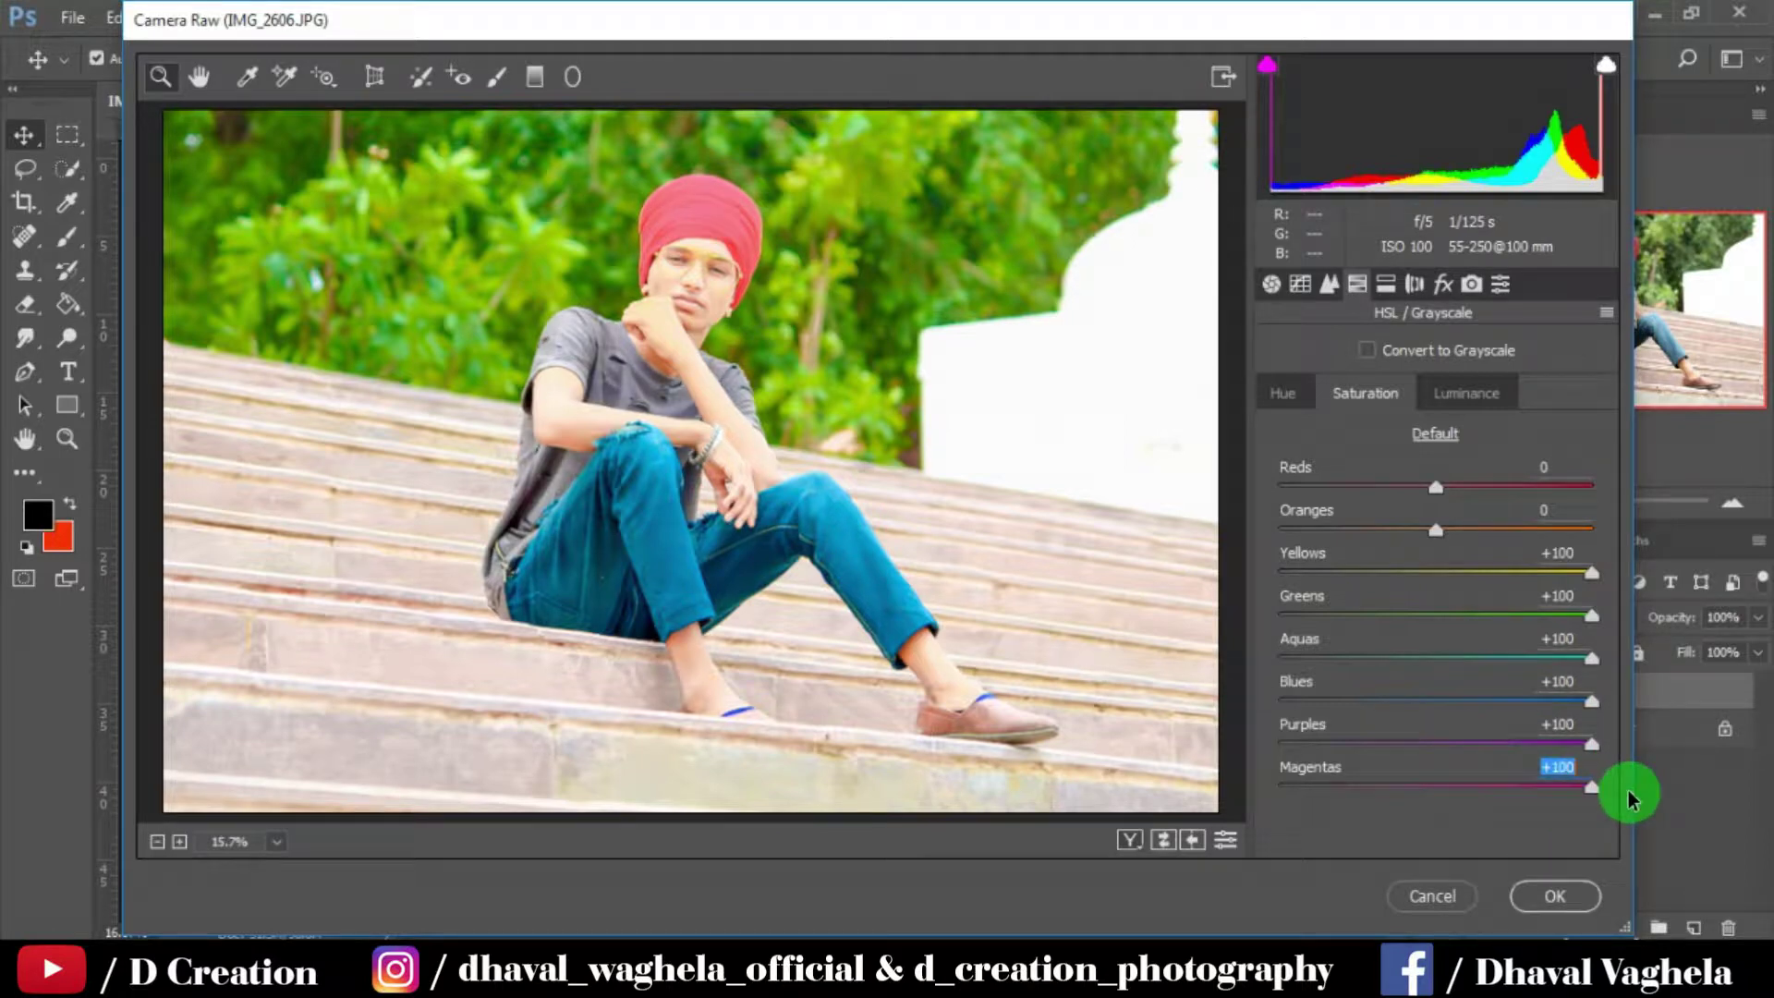
{"action": "left_click", "coordinate": [1446, 743]}
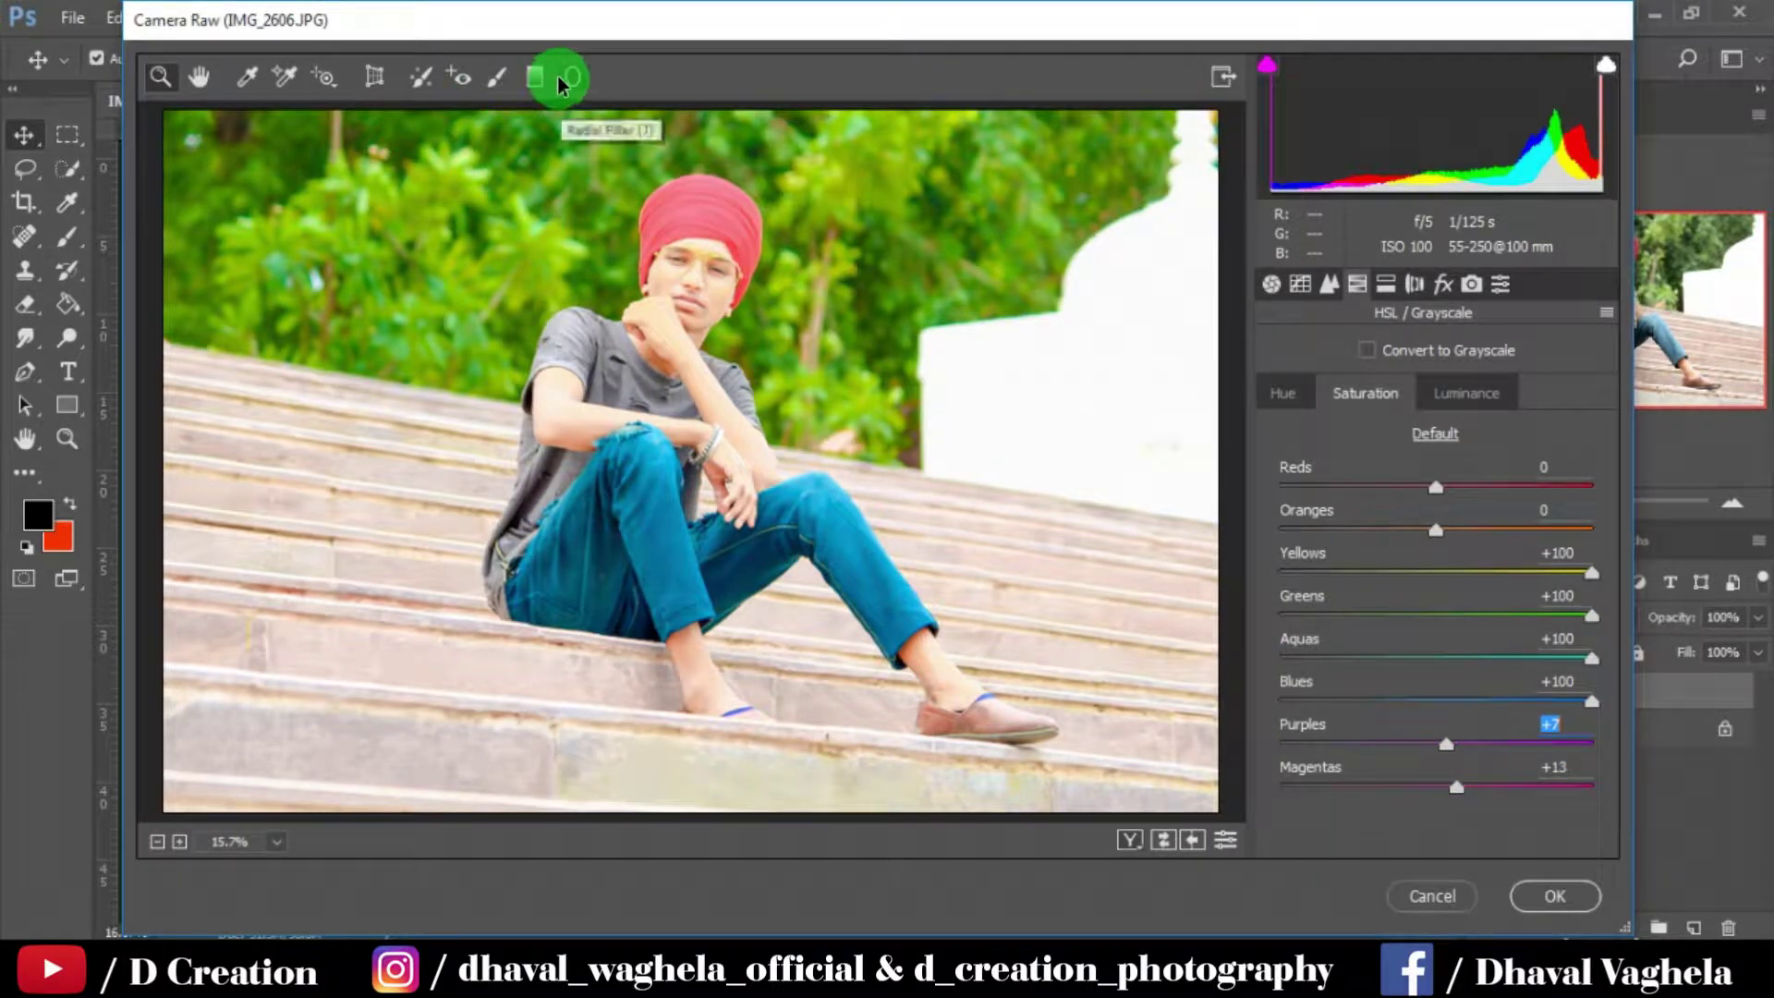
Step: Try a post-crop vignette in Effects, leaving it near 0, and check the preview zoomed in
{"action": "left_click", "coordinate": [1439, 287]}
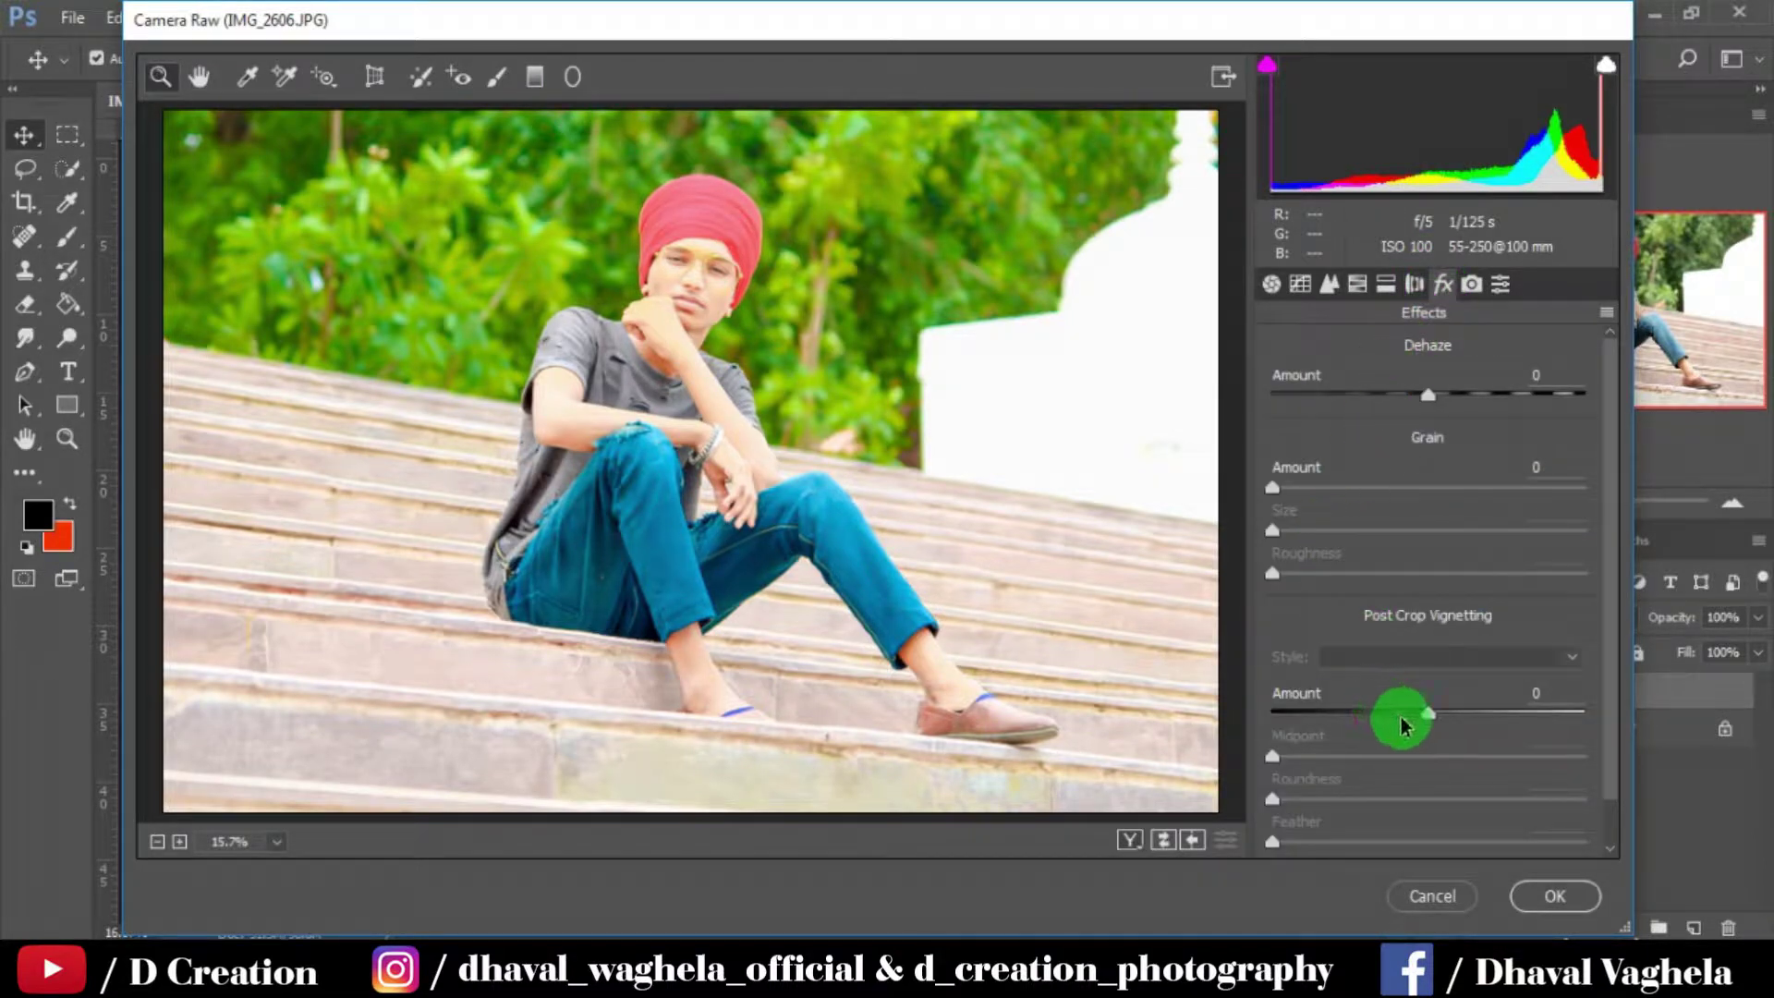
{"action": "left_click_drag", "start_coordinate": [1402, 725], "coordinate": [1426, 733]}
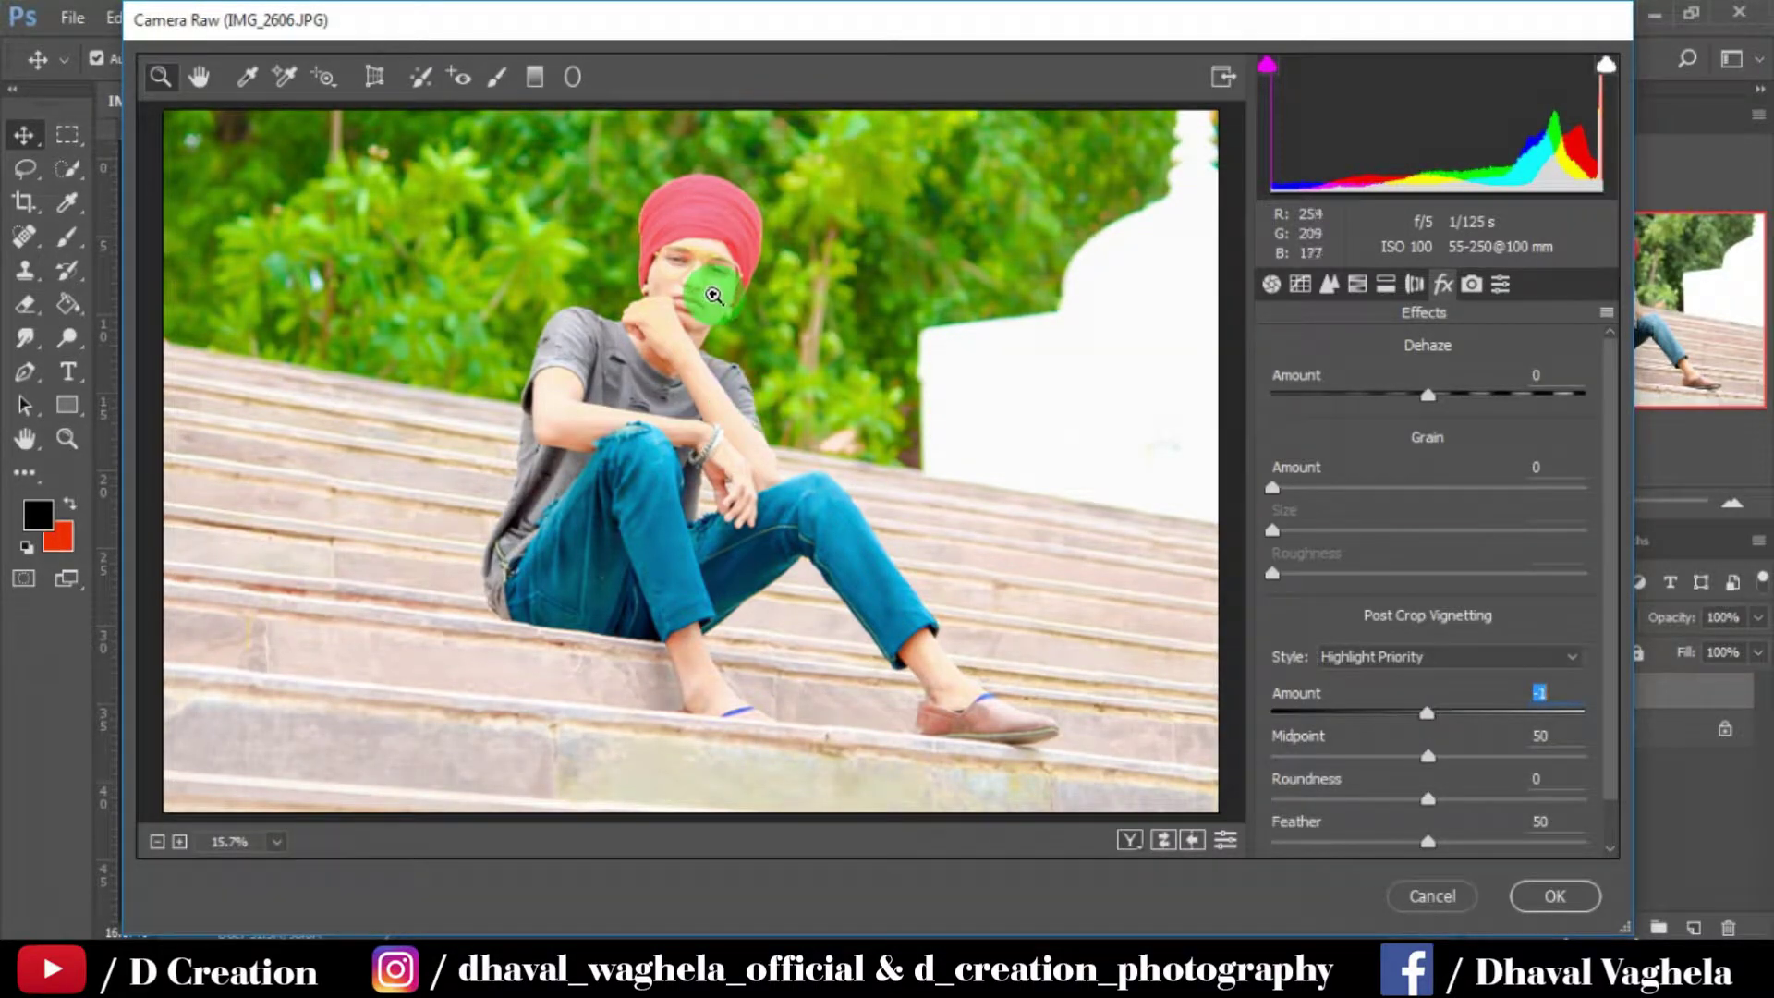
{"action": "left_click", "coordinate": [702, 291]}
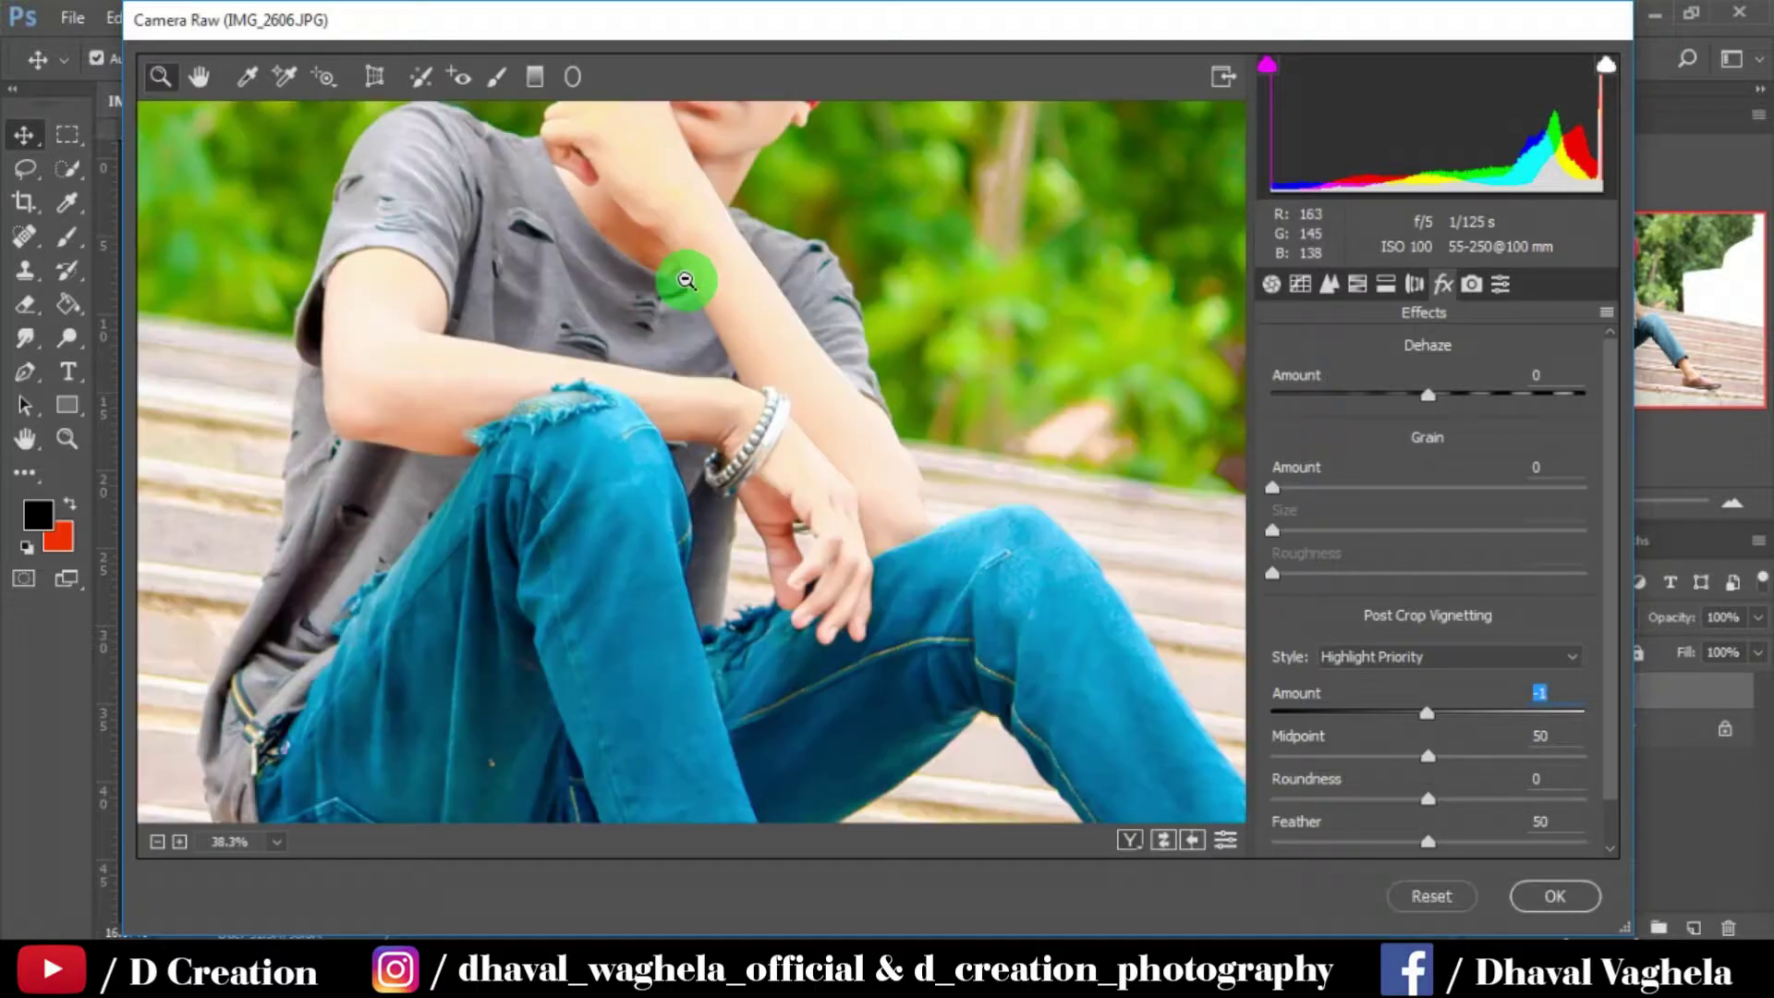
{"action": "scroll", "coordinate": [697, 292], "scroll_direction": "up", "scroll_amount": 5}
{"action": "scroll", "coordinate": [693, 294], "scroll_direction": "down", "scroll_amount": 2}
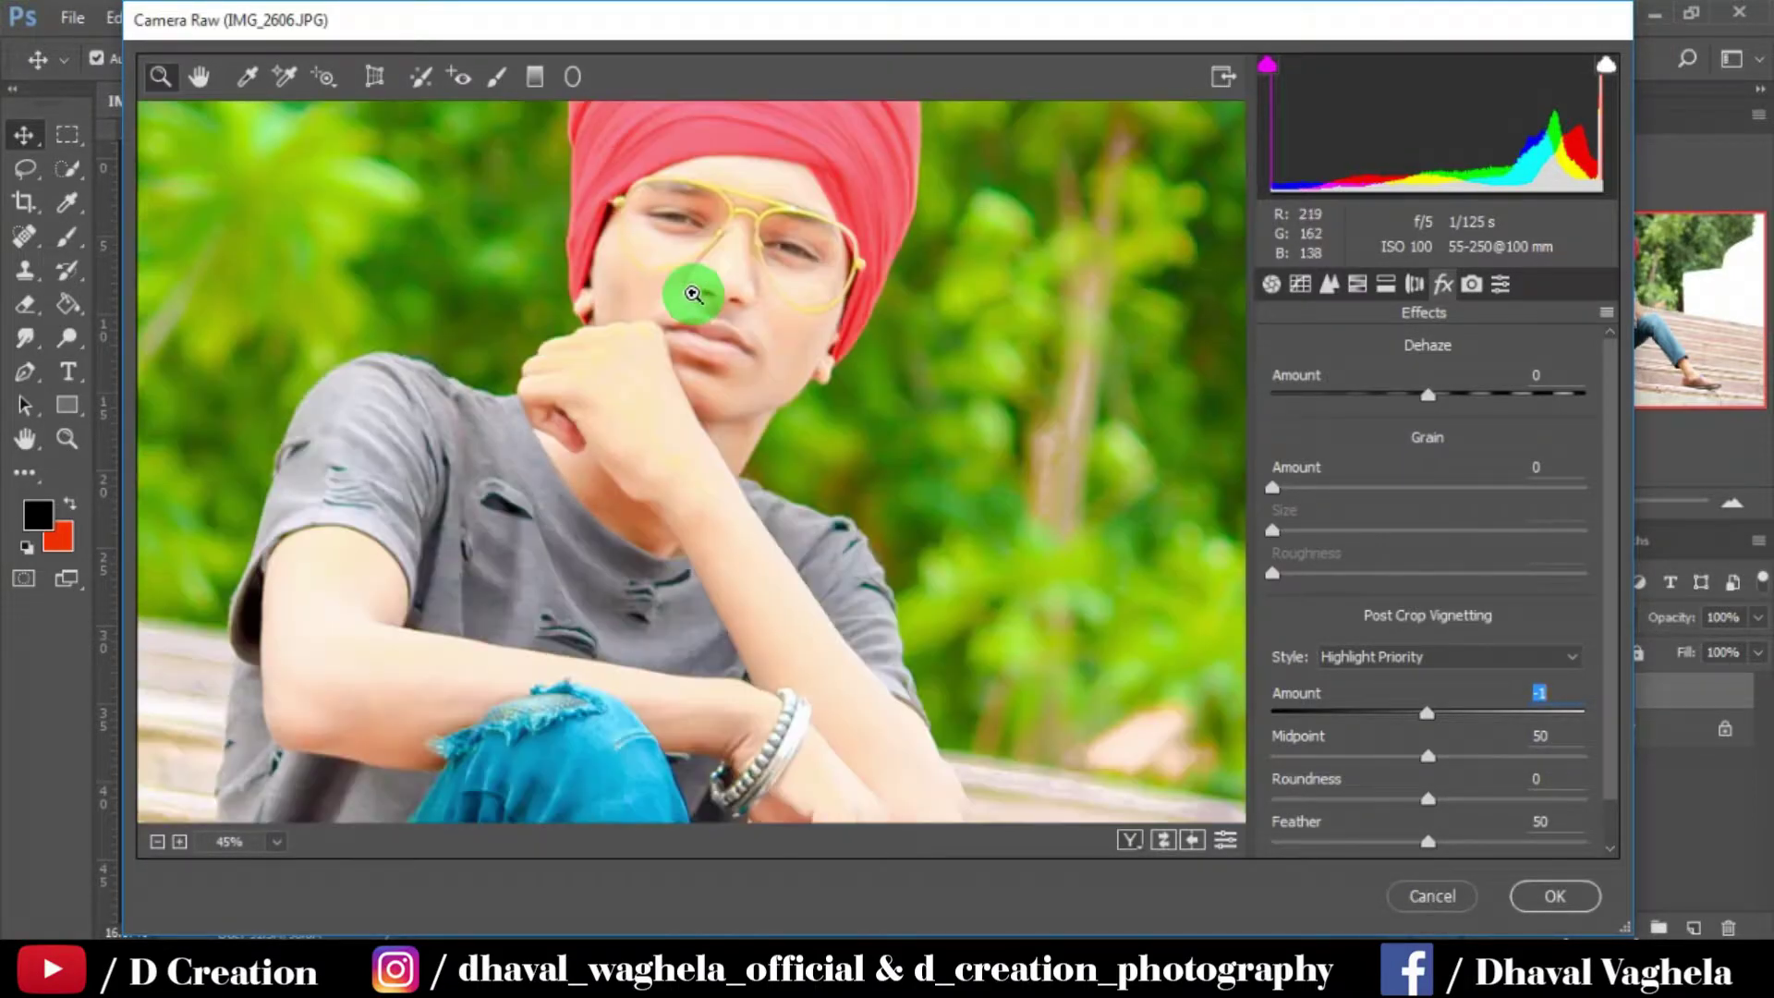
{"action": "scroll", "coordinate": [691, 289], "scroll_direction": "down", "scroll_amount": 2}
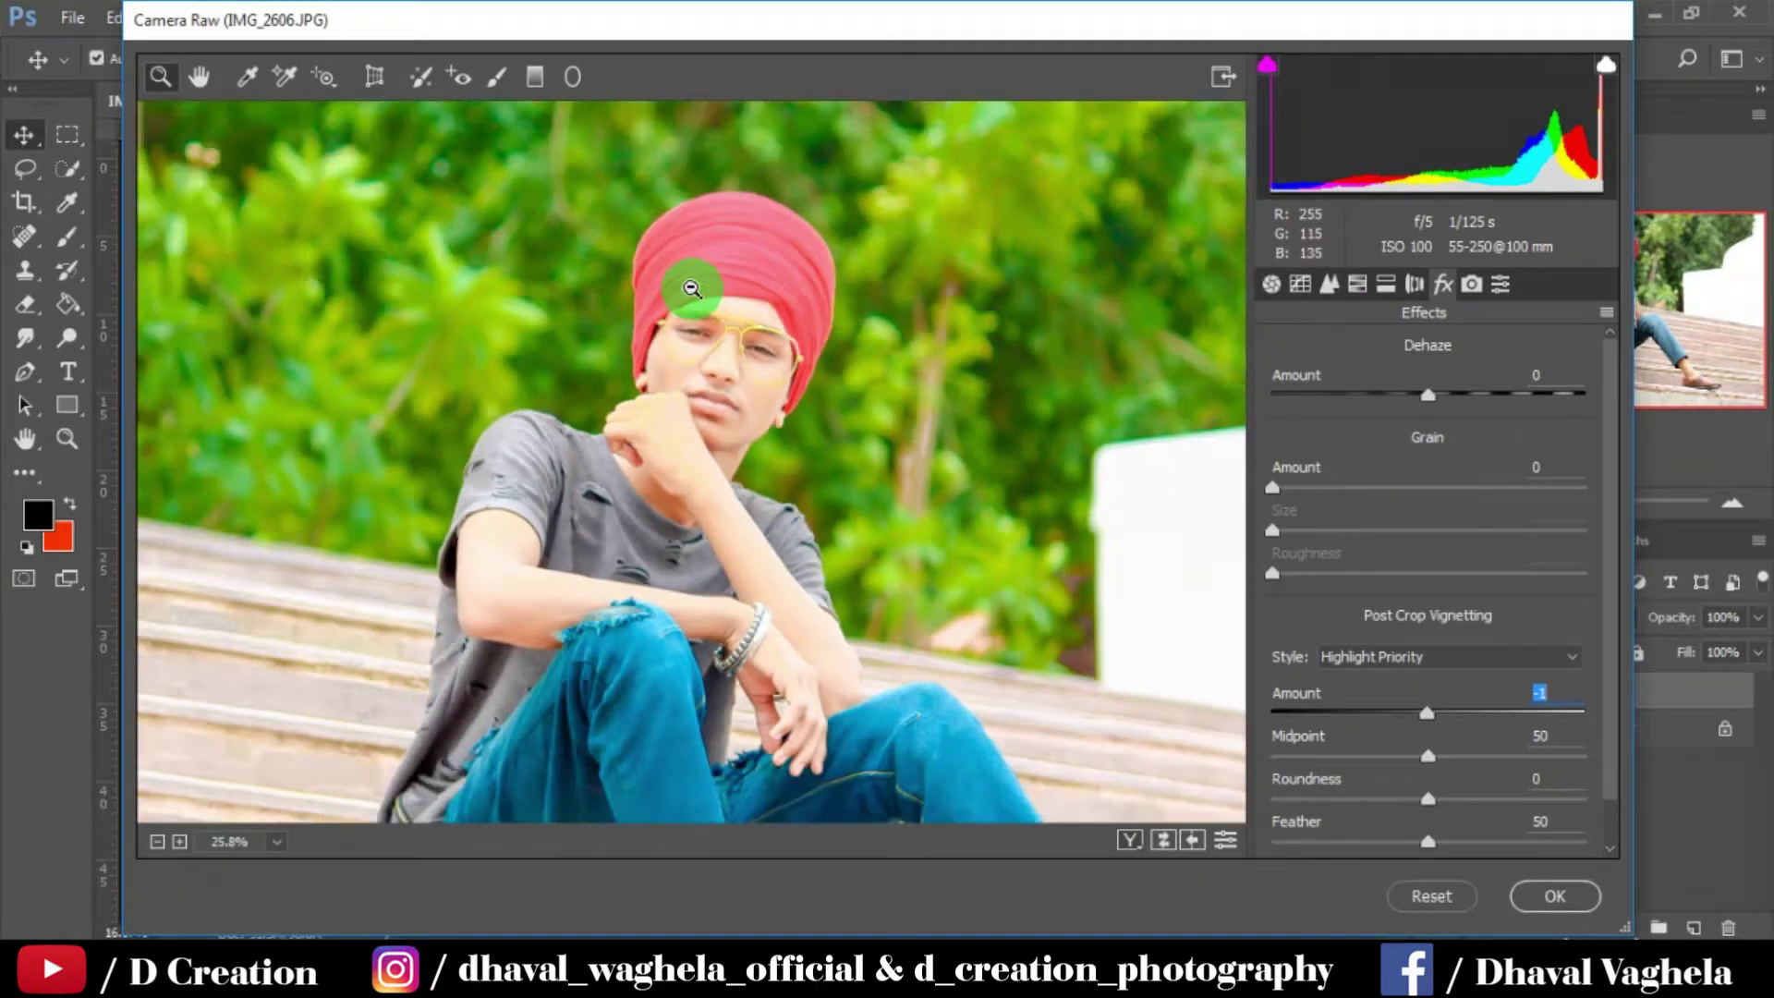
{"action": "left_click", "coordinate": [693, 288], "text": "alt"}
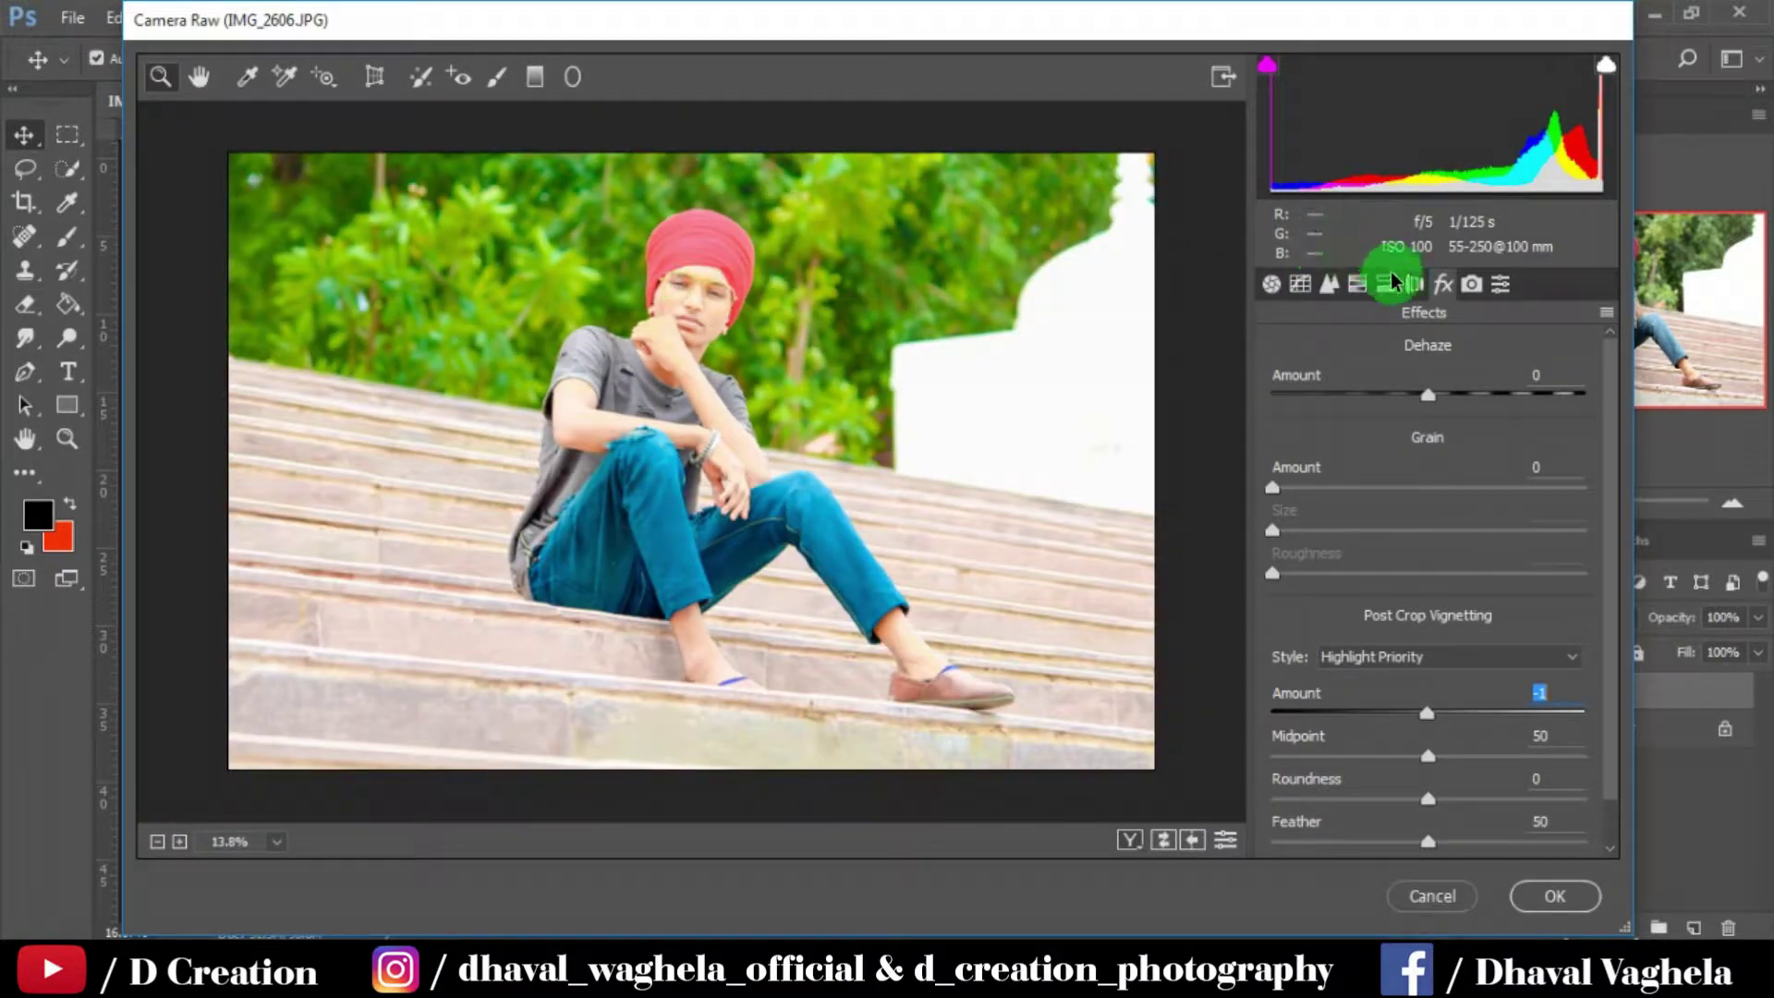
Step: Lower Luminance Oranges to about +29 and apply the Camera Raw edits to Layer 1
{"action": "left_click", "coordinate": [1357, 286]}
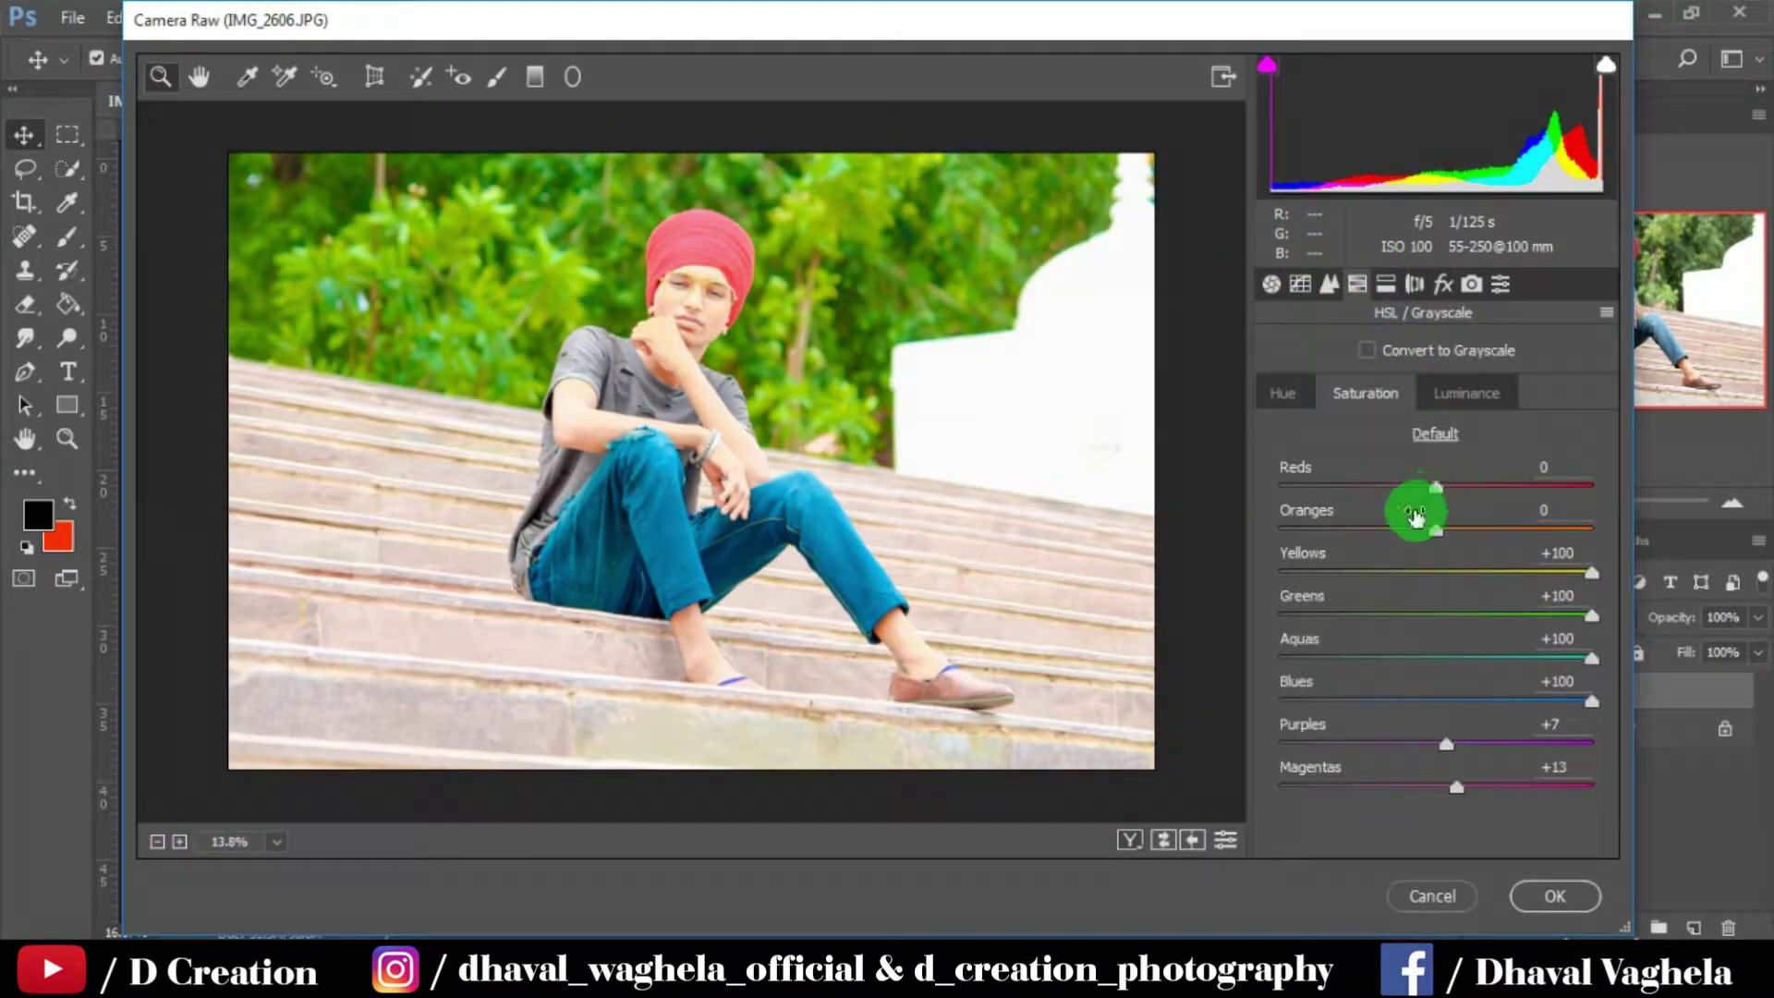
{"action": "left_click", "coordinate": [1367, 394]}
{"action": "left_click", "coordinate": [1456, 392]}
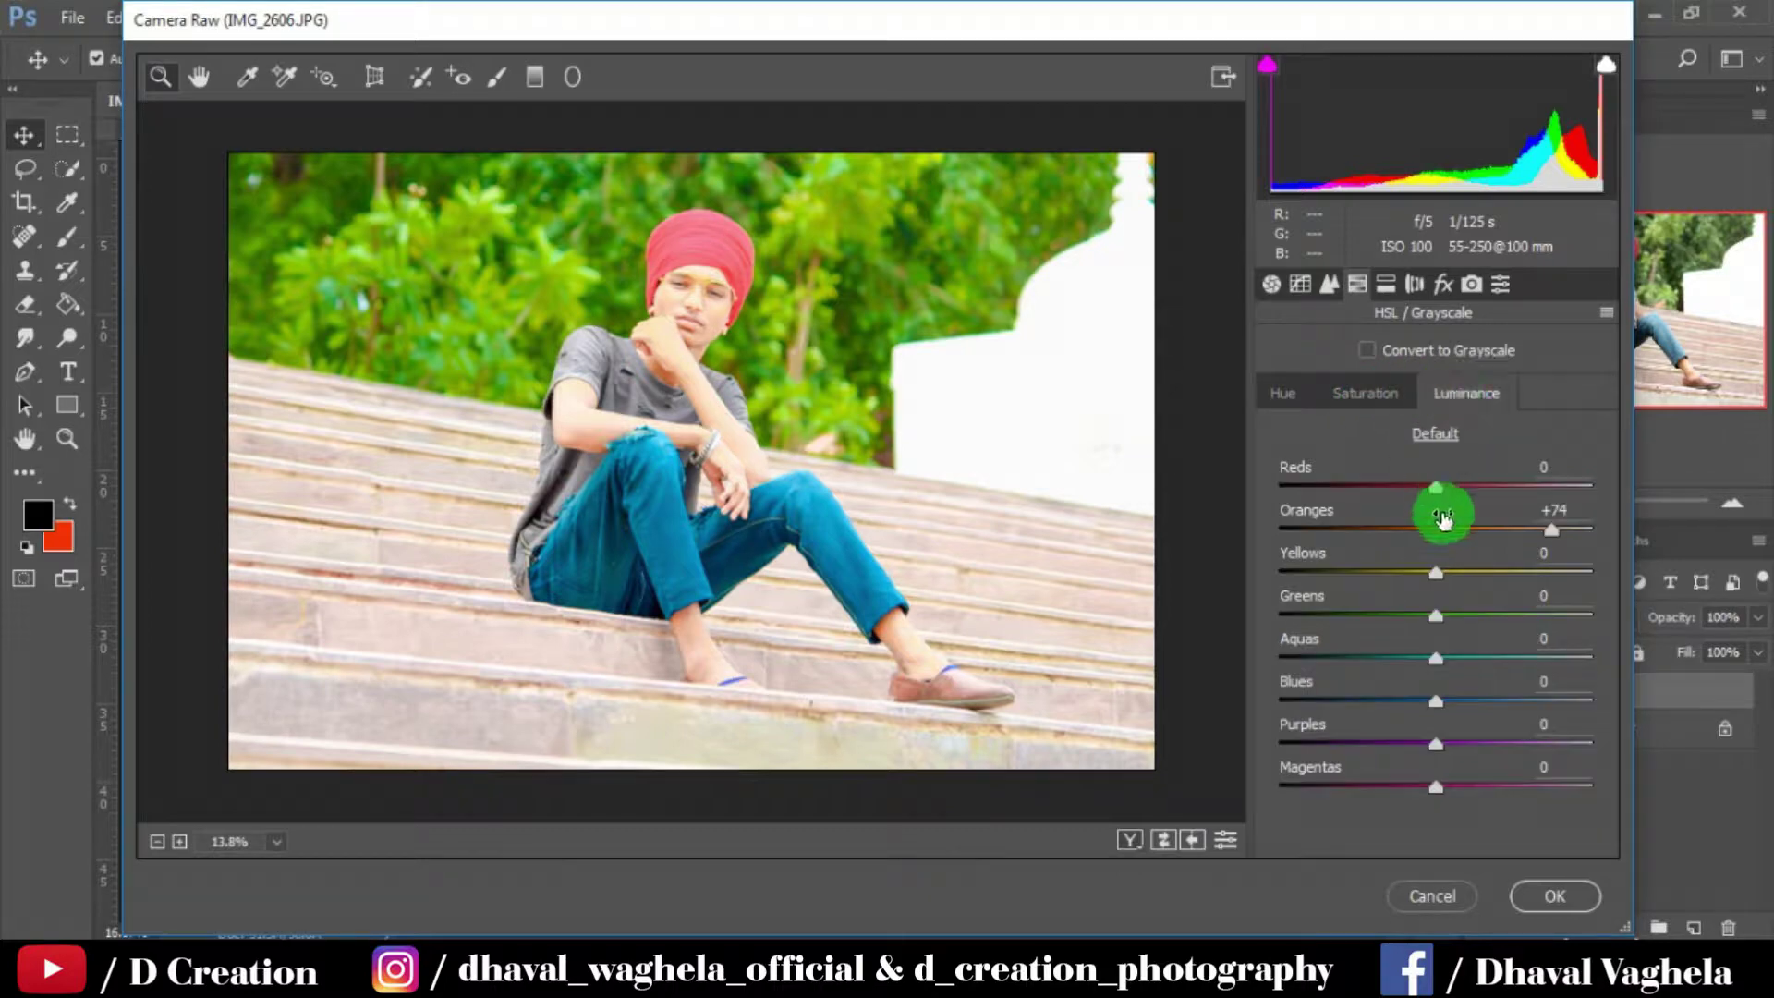
{"action": "left_click", "coordinate": [1505, 532]}
{"action": "left_click_drag", "start_coordinate": [1505, 534], "coordinate": [1493, 532]}
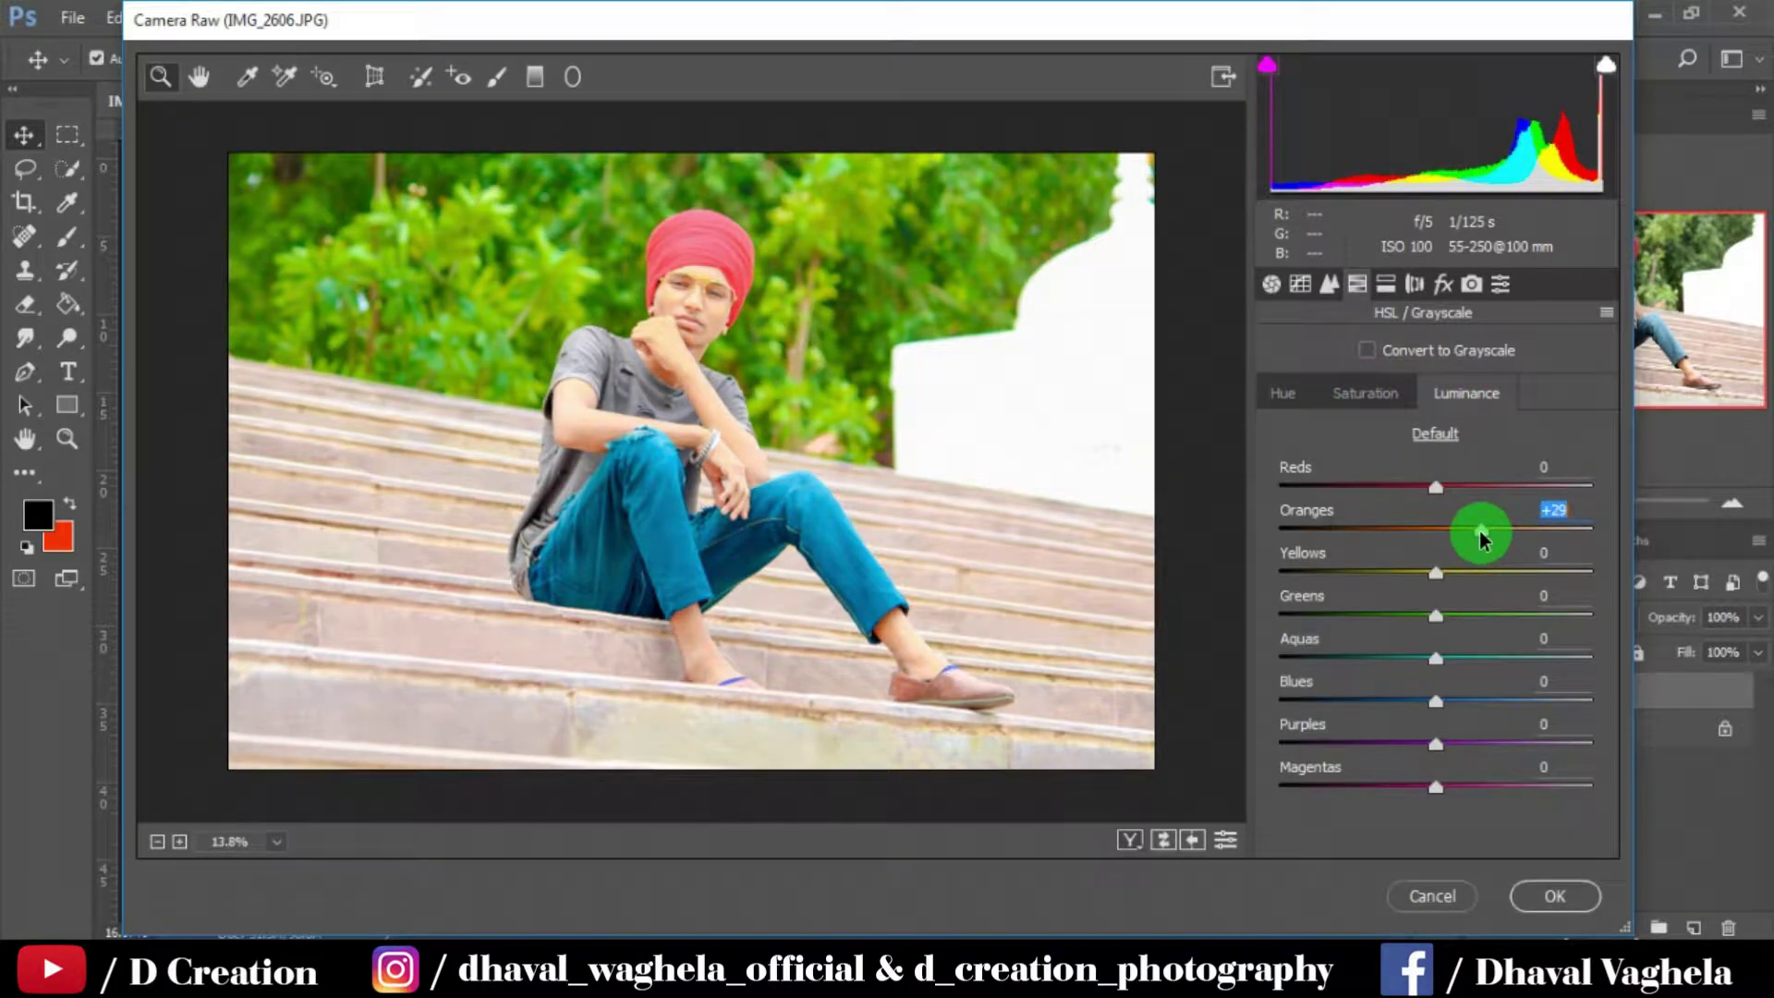
{"action": "left_click", "coordinate": [1570, 915]}
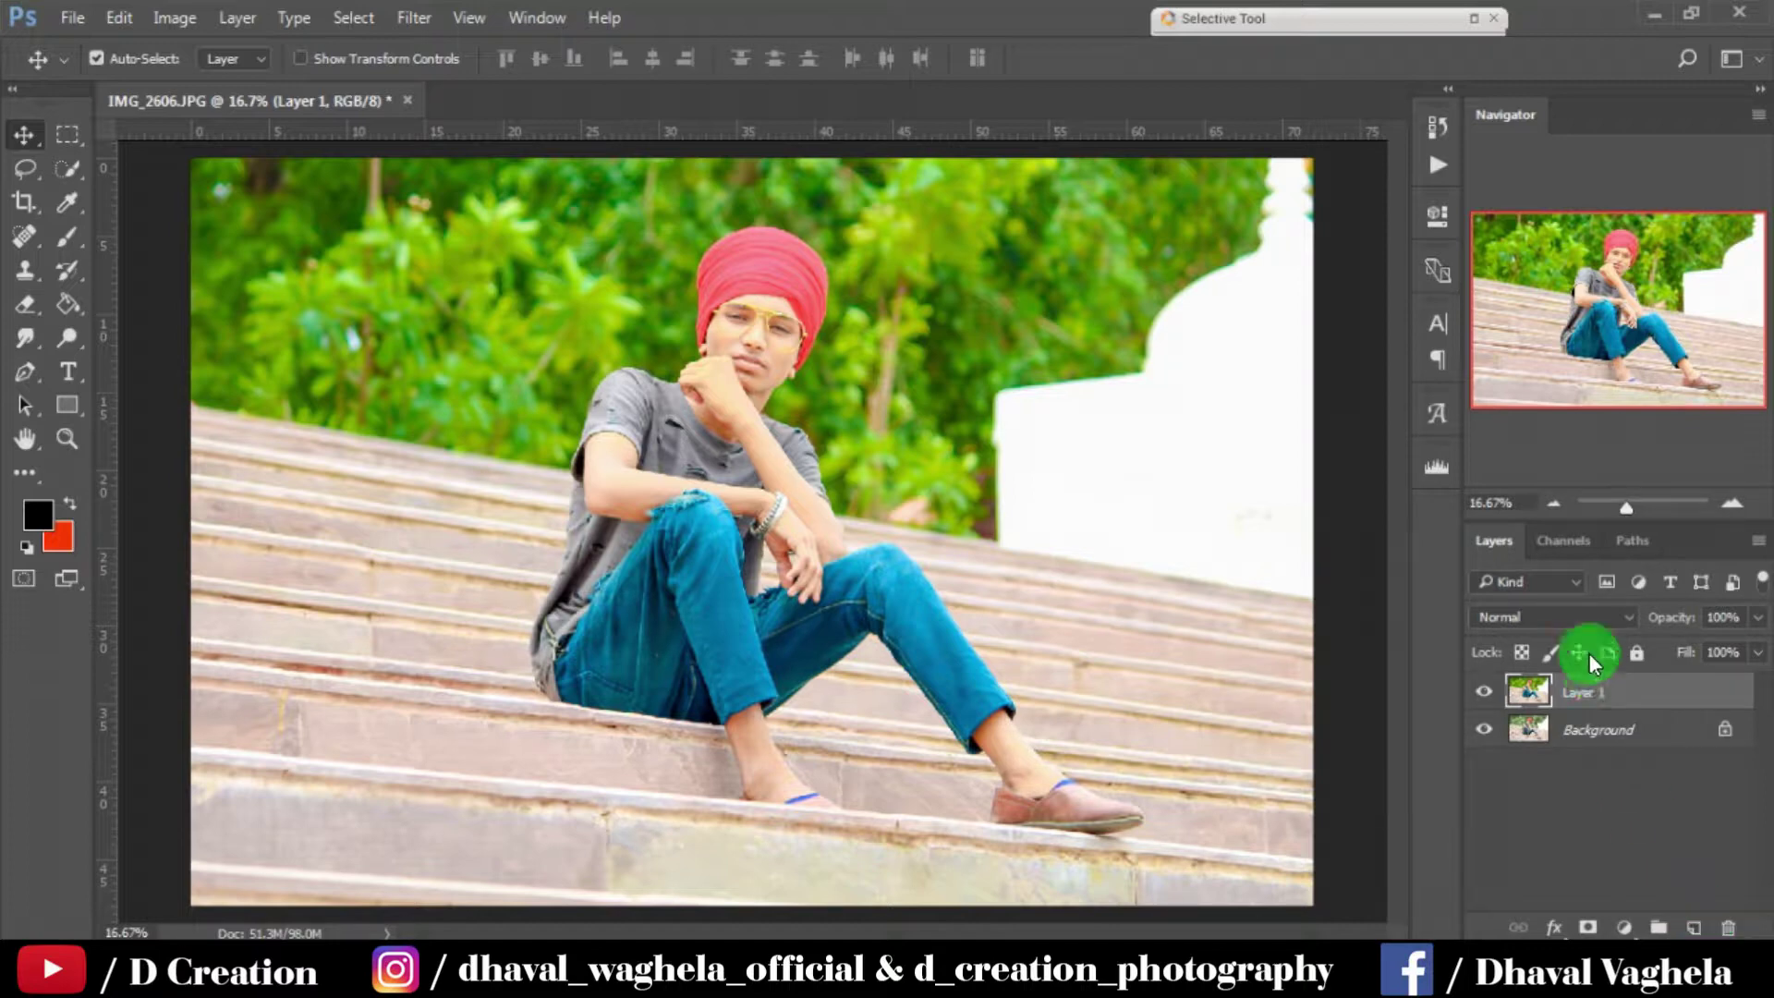
Step: Duplicate the graded layer and set up the Smudge tool at 14% with a larger brush
{"action": "key", "text": "ctrl+j"}
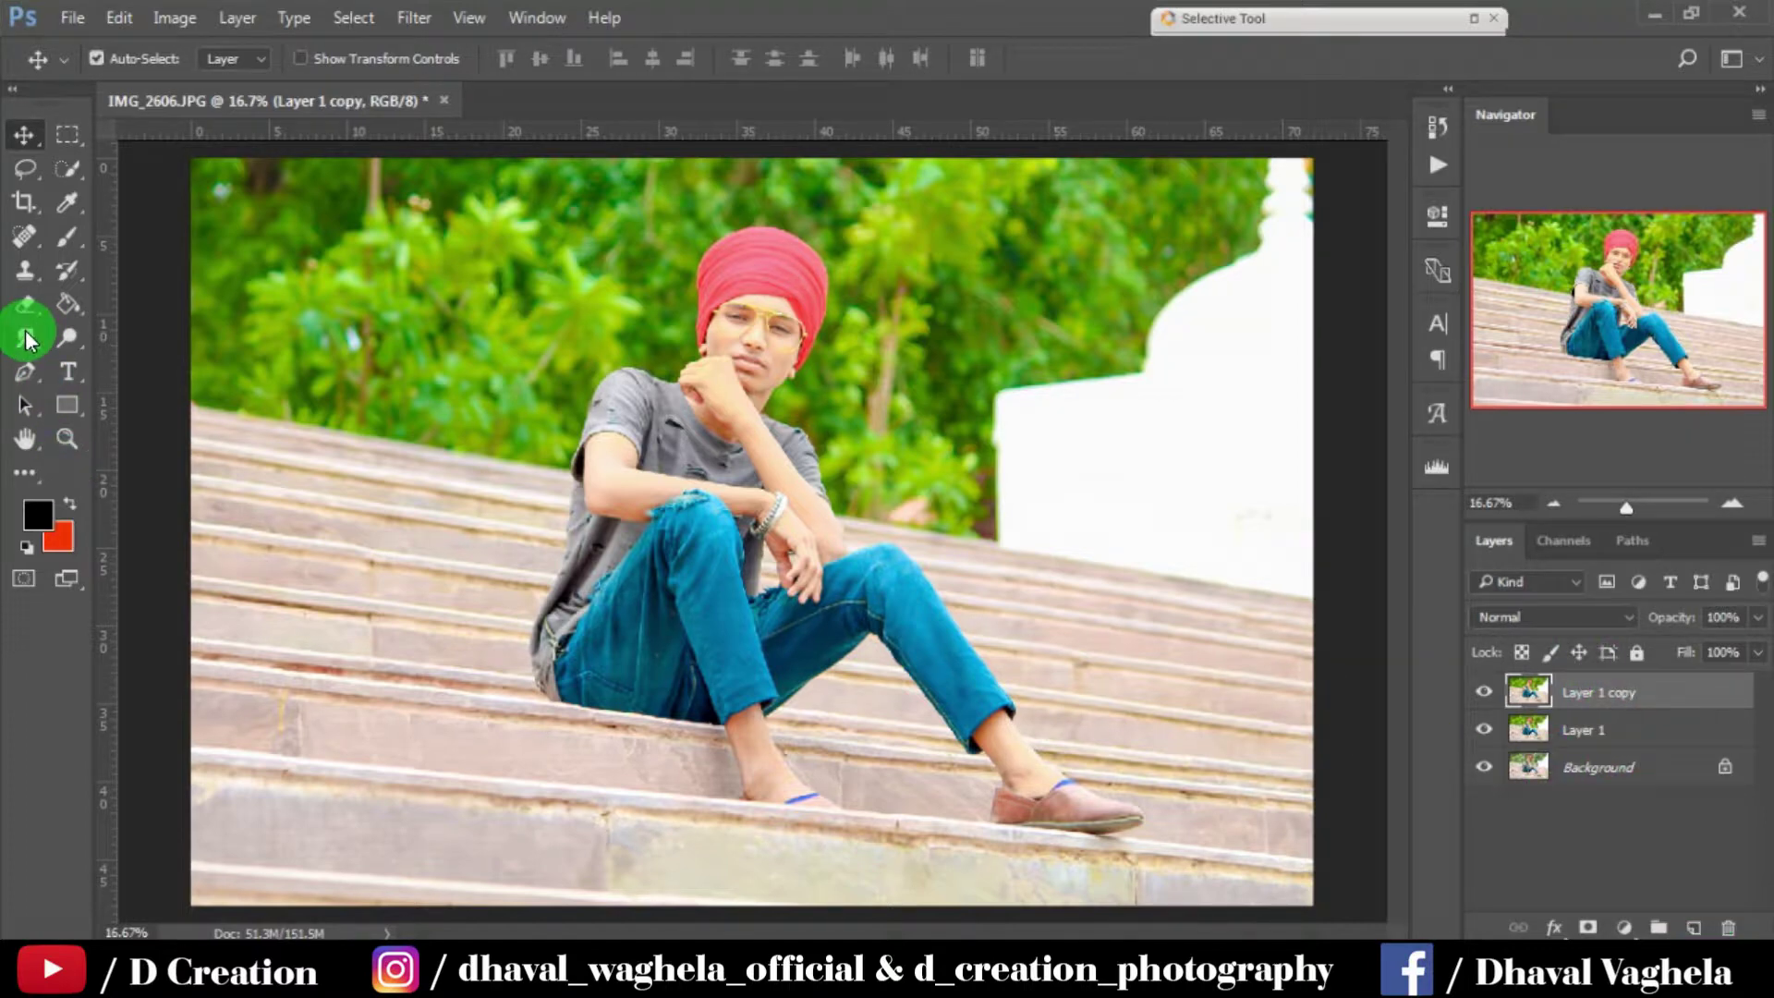
{"action": "left_click", "coordinate": [25, 338]}
{"action": "scroll", "coordinate": [751, 333], "scroll_direction": "up", "scroll_amount": 4}
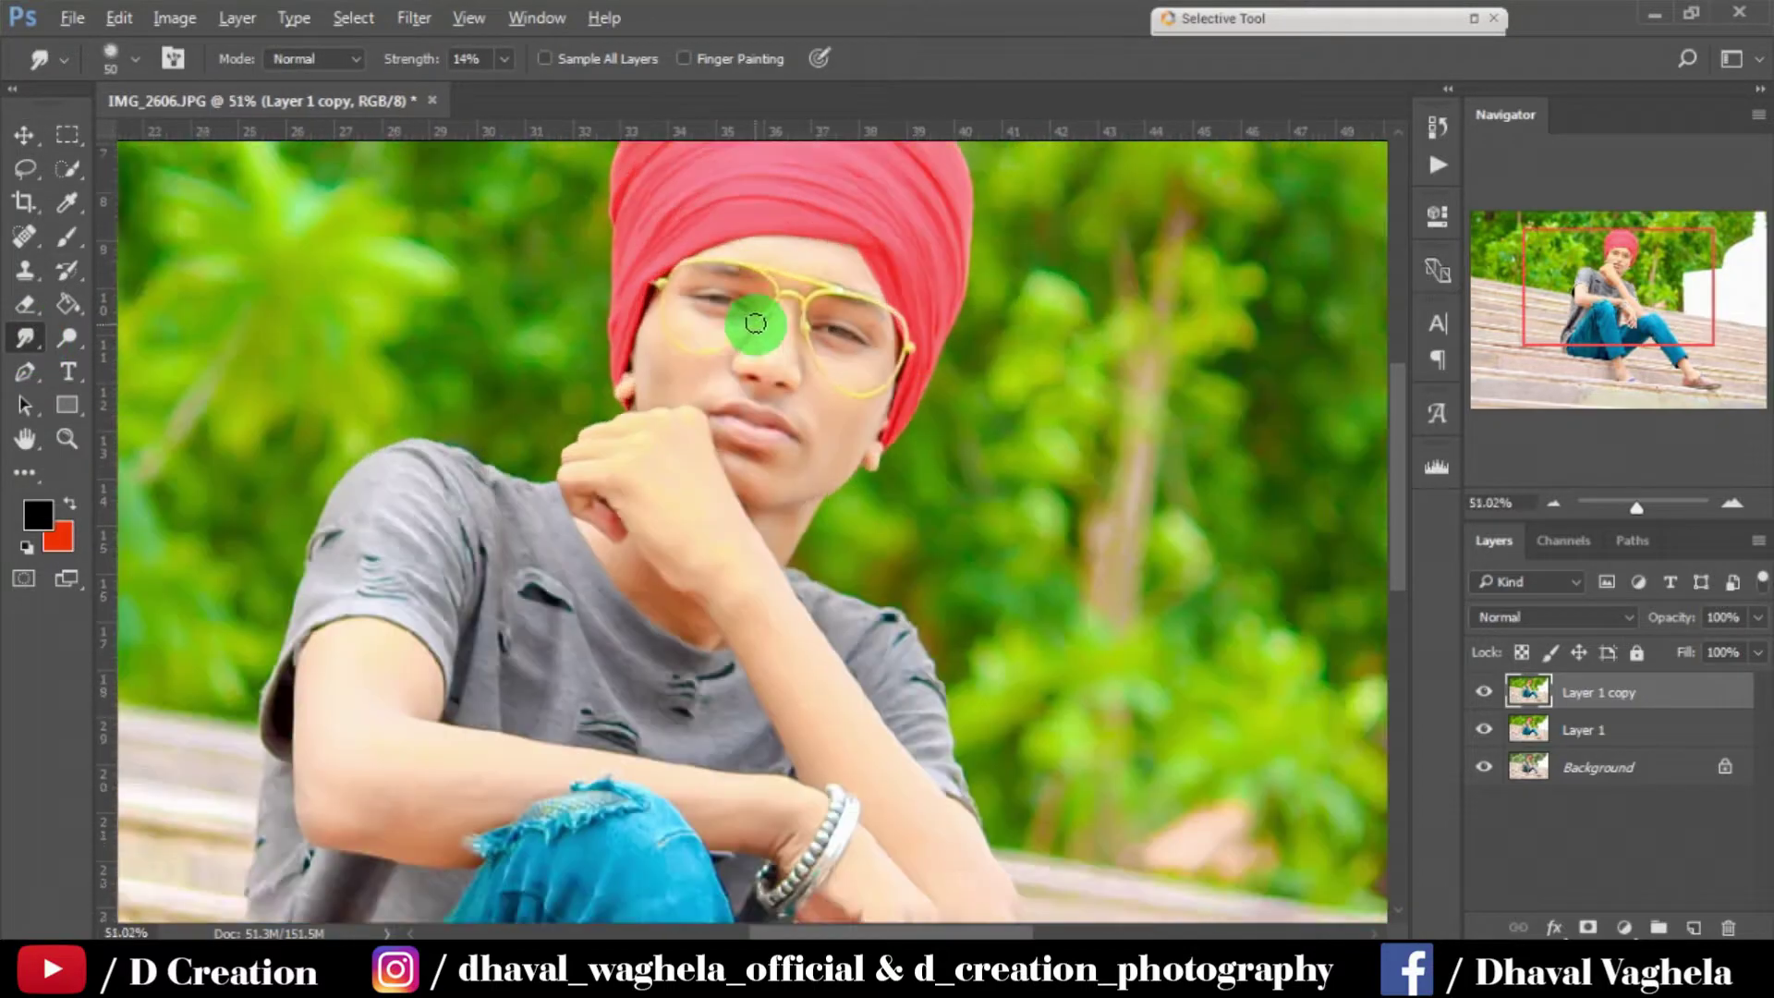
{"action": "scroll", "coordinate": [736, 309], "scroll_direction": "up", "scroll_amount": 3}
{"action": "scroll", "coordinate": [792, 329], "scroll_direction": "up", "scroll_amount": 1}
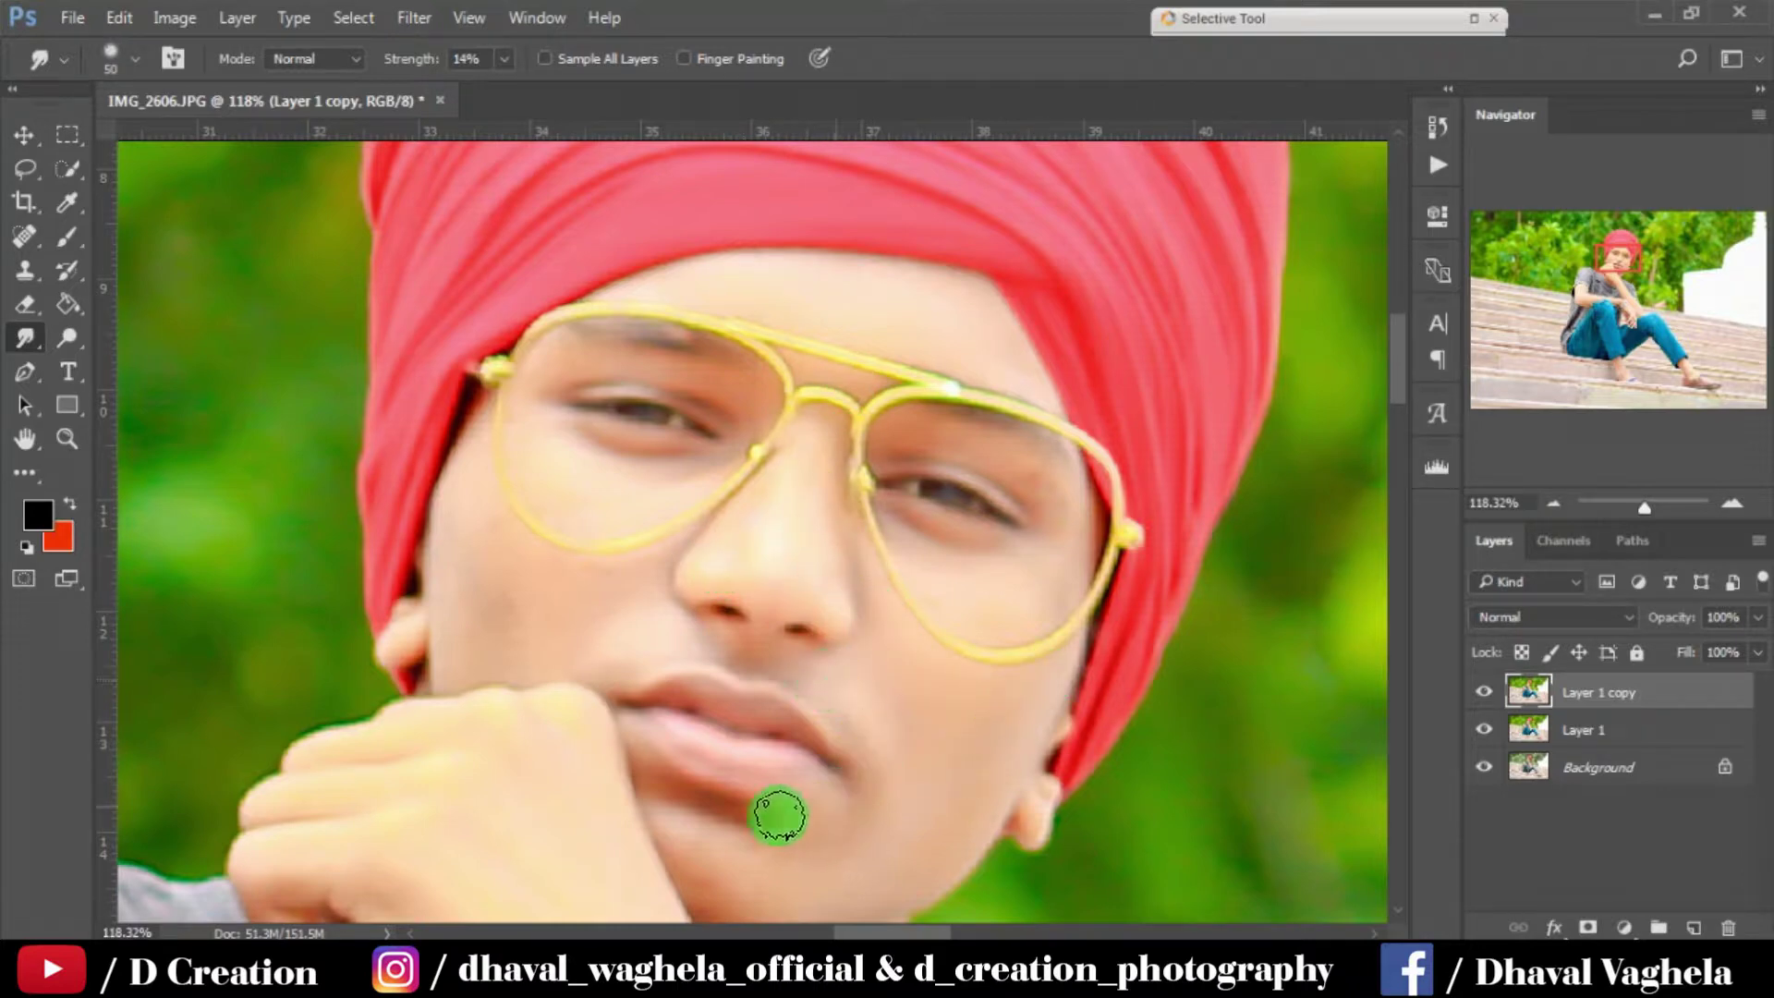
{"action": "scroll", "coordinate": [902, 840], "scroll_direction": "down", "scroll_amount": 2}
{"action": "scroll", "coordinate": [867, 673], "scroll_direction": "down", "scroll_amount": 1}
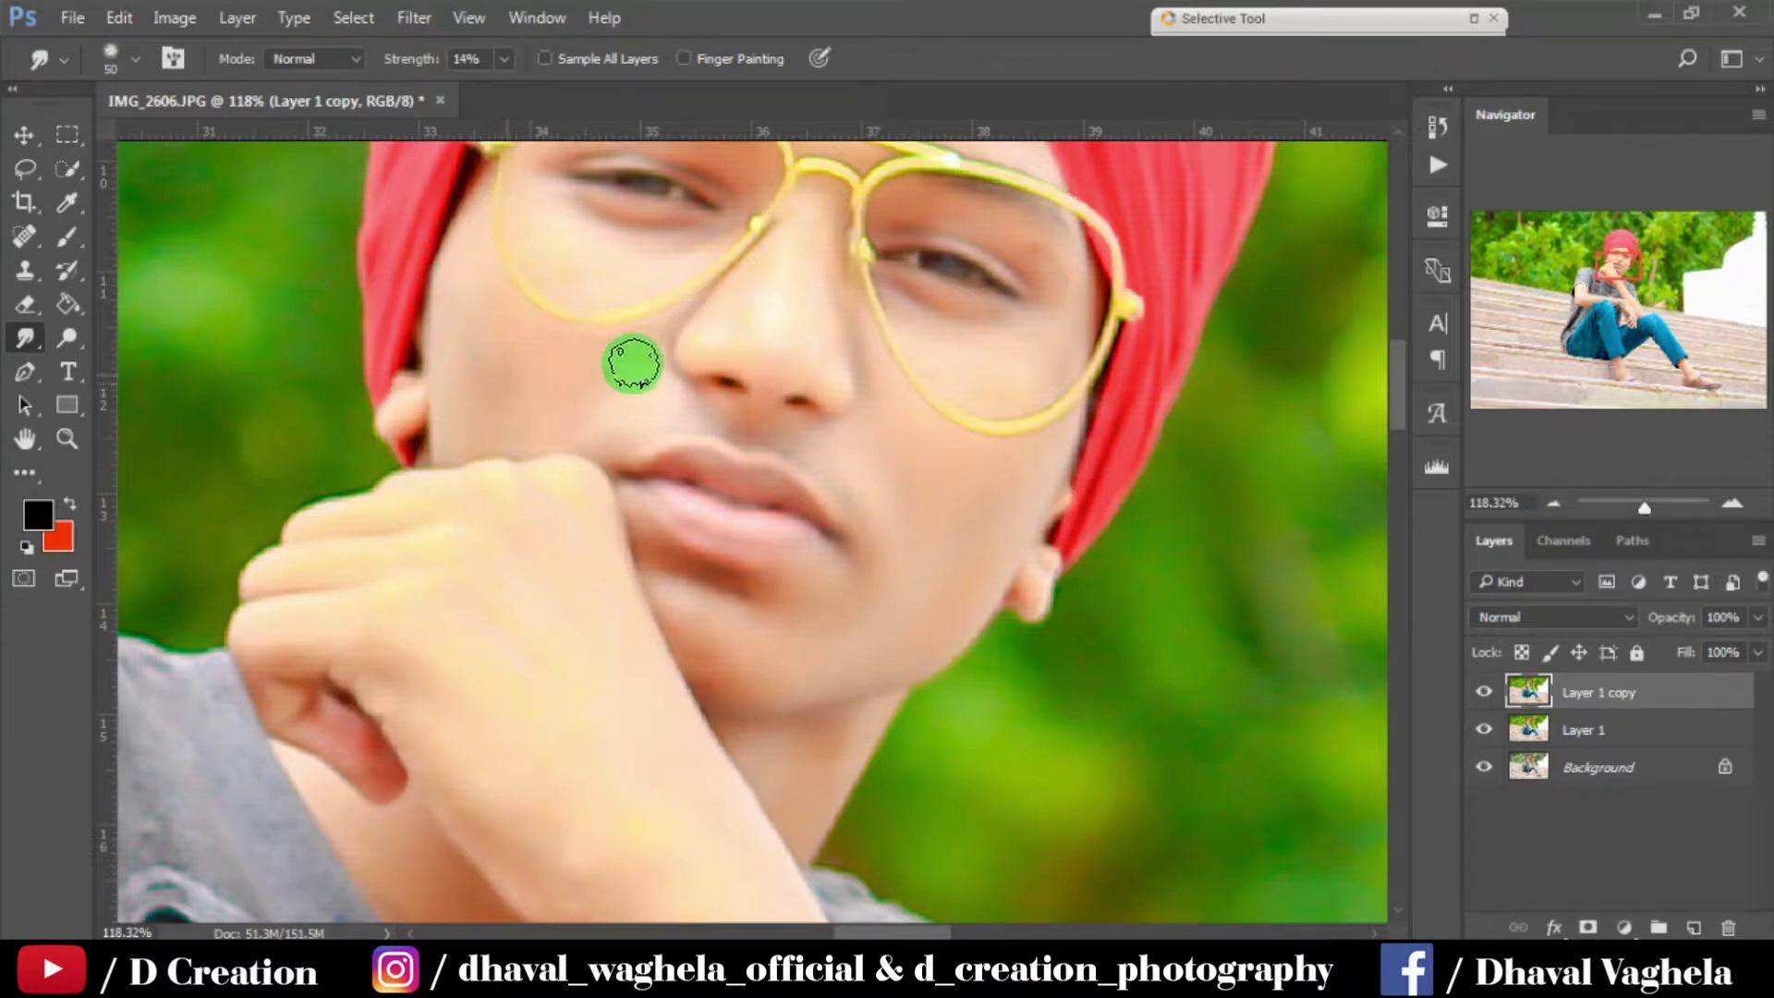
{"action": "scroll", "coordinate": [554, 403], "scroll_direction": "down", "scroll_amount": 1}
{"action": "scroll", "coordinate": [554, 404], "scroll_direction": "down", "scroll_amount": 2}
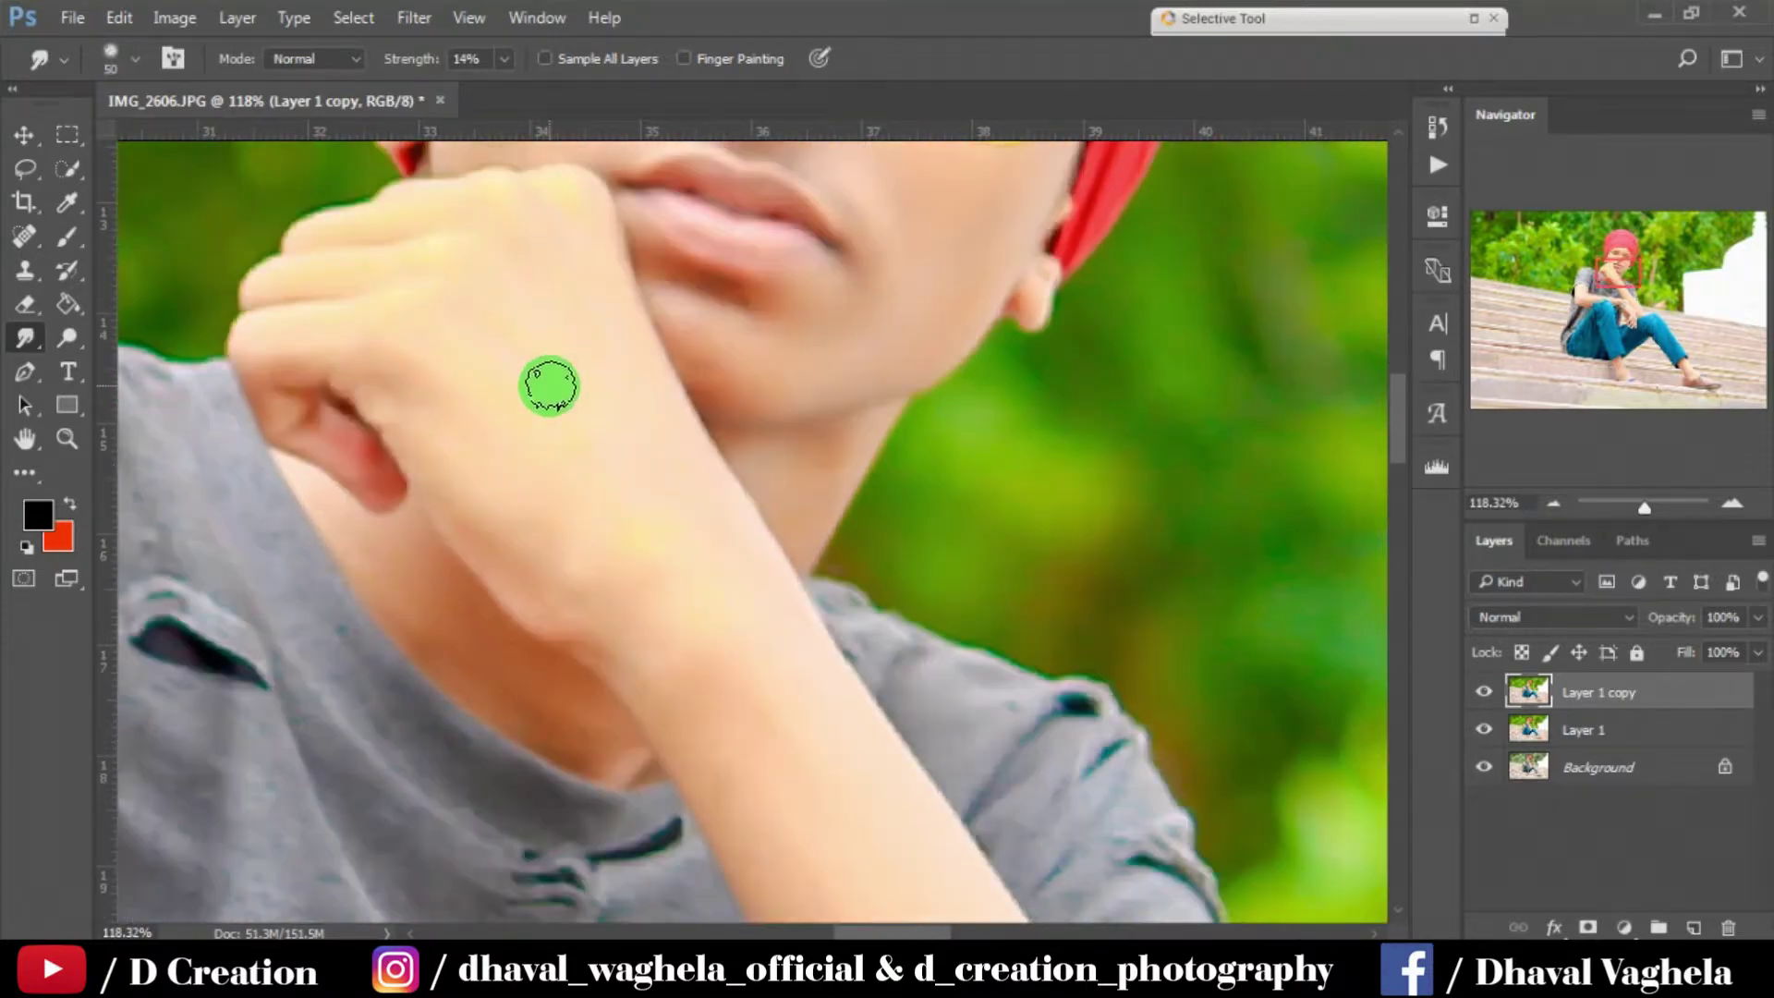
{"action": "key", "text": "bracketright"}
{"action": "key", "text": "bracketright"}
{"action": "key", "text": "bracketright"}
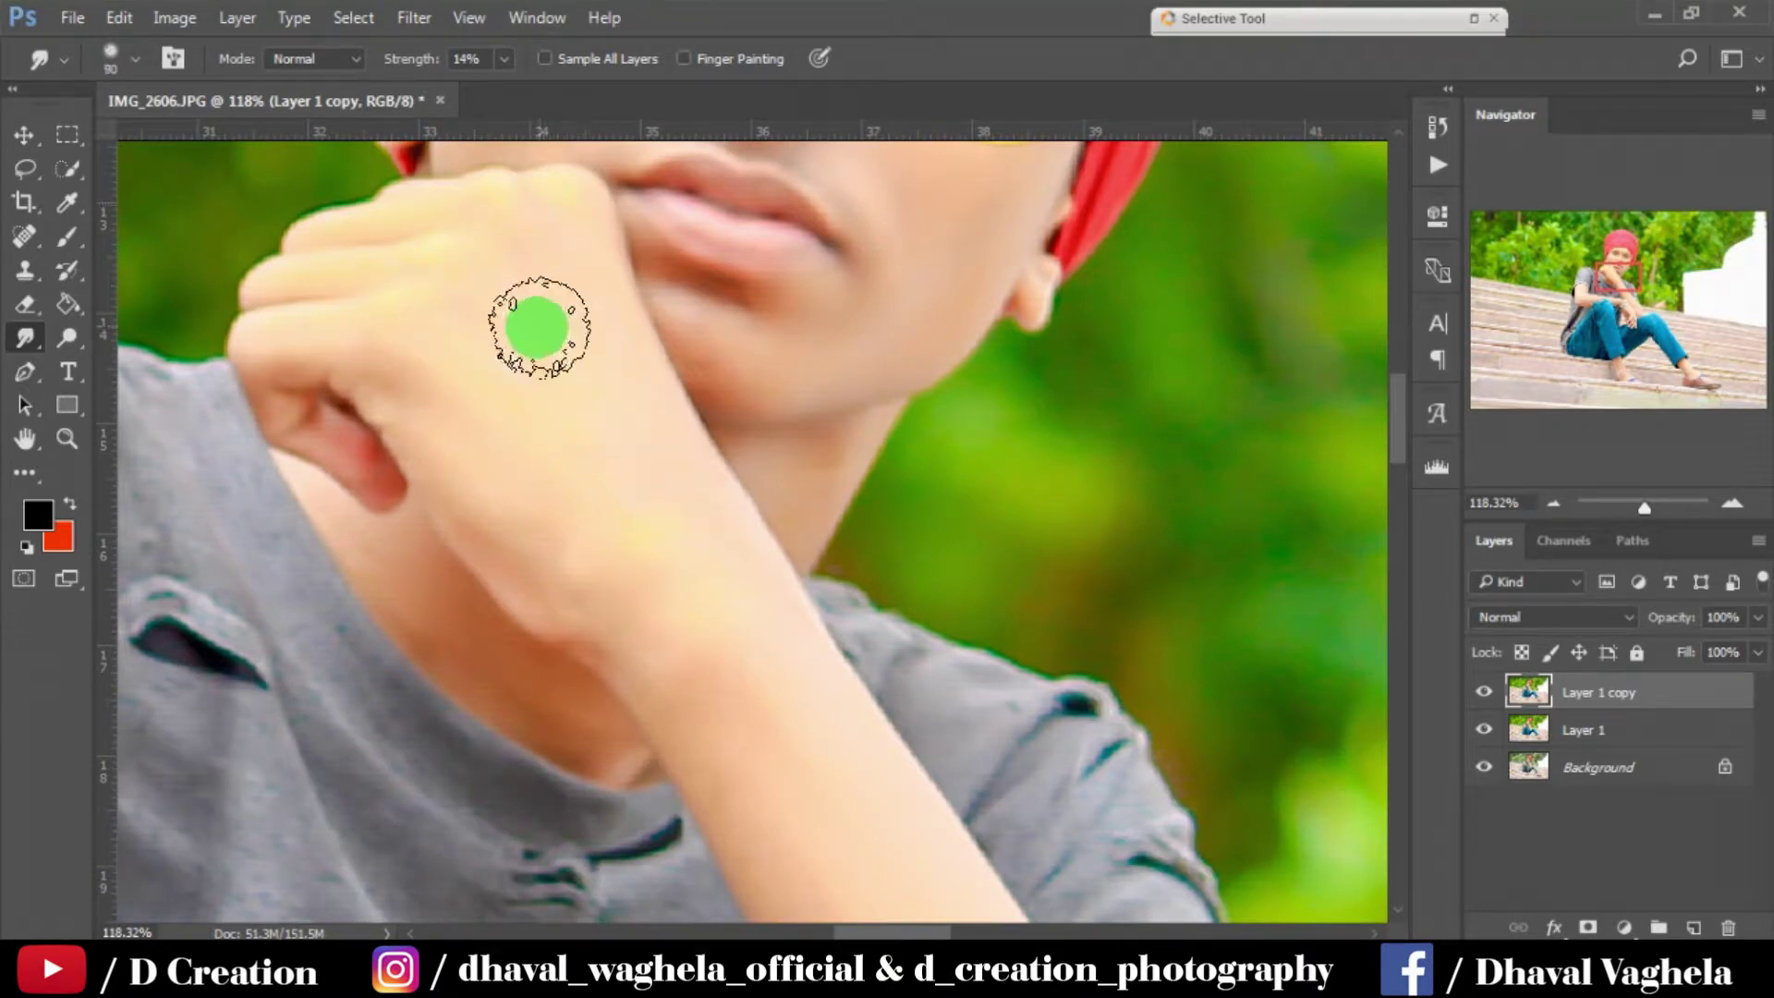
Step: Smudge the skin on the arms, hands and shins, zooming and panning between areas
{"action": "scroll", "coordinate": [752, 701], "scroll_direction": "down", "scroll_amount": 2}
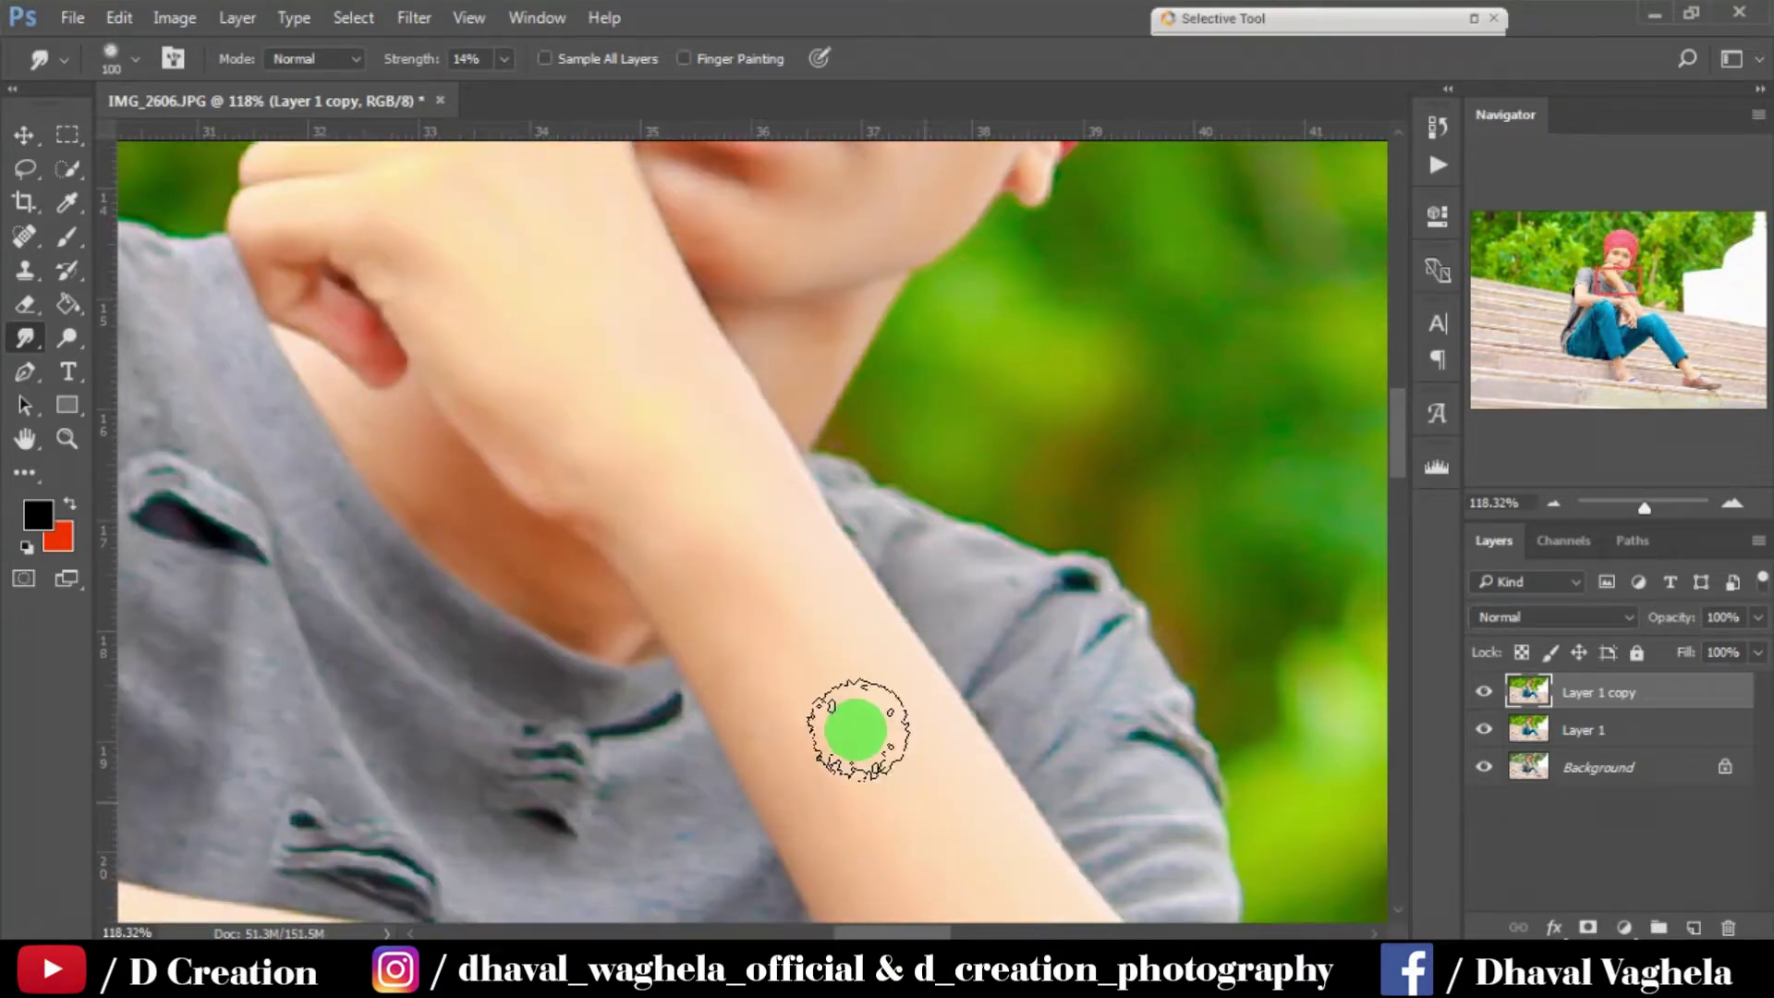
{"action": "scroll", "coordinate": [818, 667], "scroll_direction": "down", "scroll_amount": 1}
{"action": "scroll", "coordinate": [819, 667], "scroll_direction": "down", "scroll_amount": 2}
{"action": "scroll", "coordinate": [1192, 758], "scroll_direction": "down", "scroll_amount": 2}
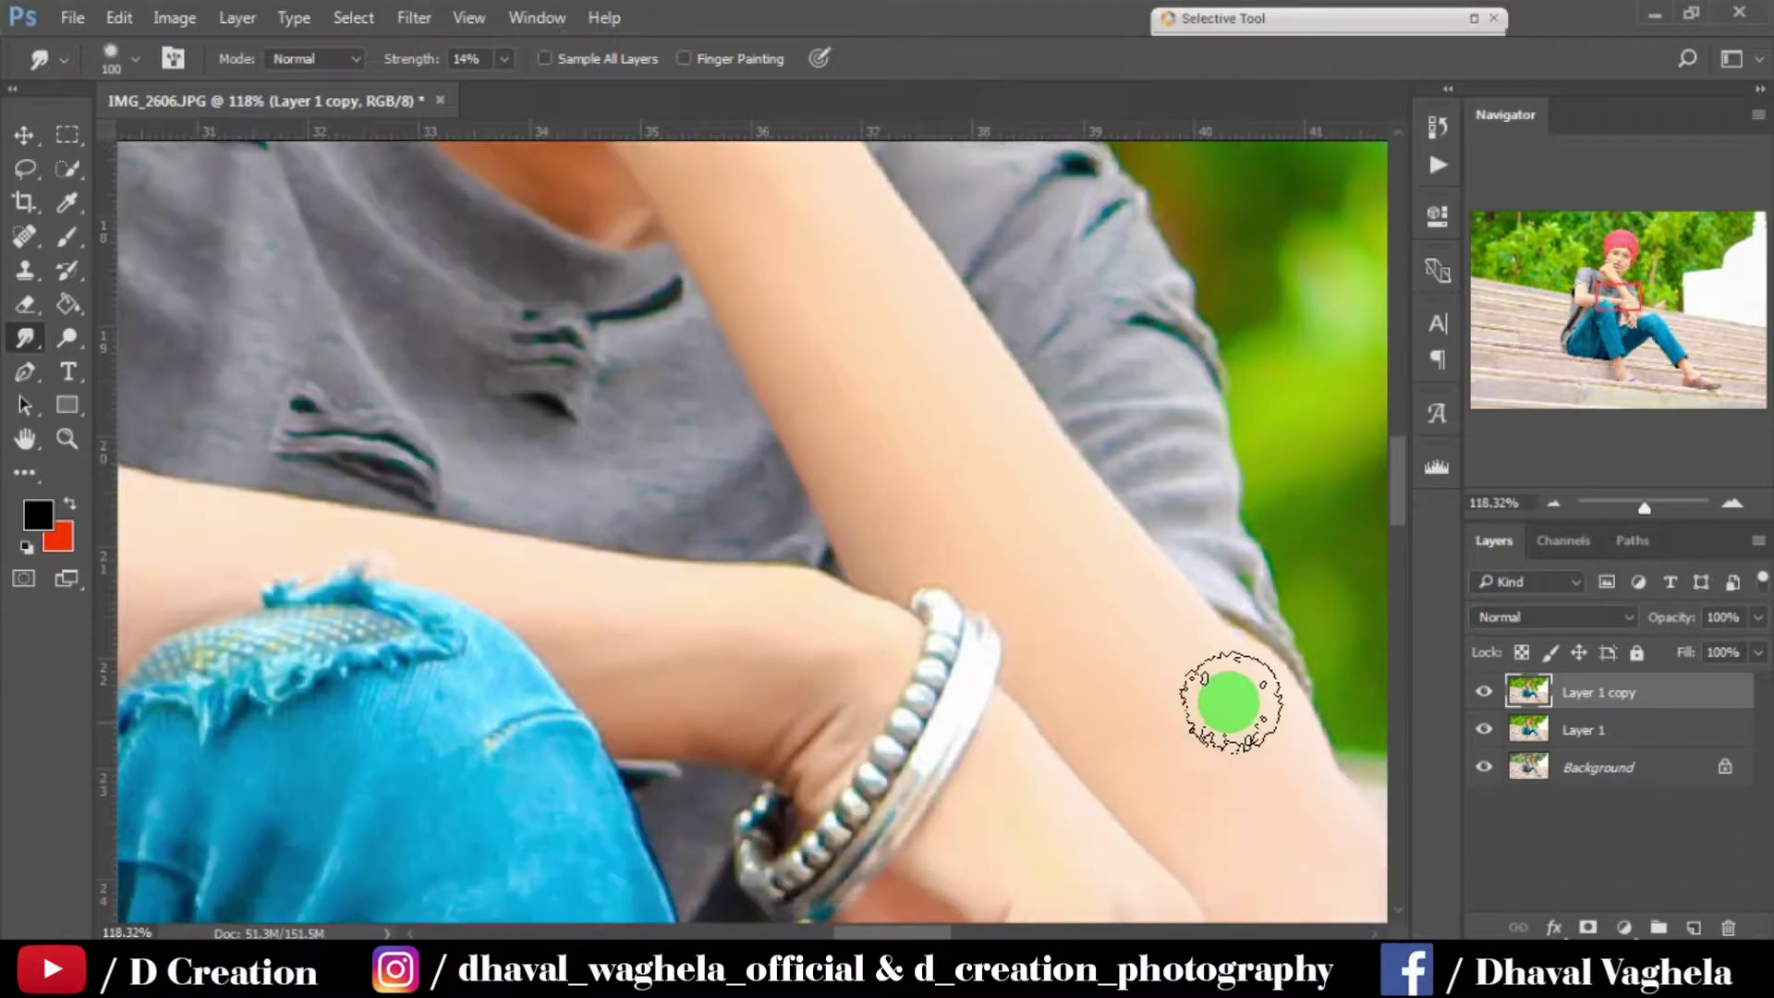
{"action": "scroll", "coordinate": [1090, 684], "scroll_direction": "down", "scroll_amount": 2}
{"action": "scroll", "coordinate": [1039, 610], "scroll_direction": "down", "scroll_amount": 2}
{"action": "scroll", "coordinate": [1043, 596], "scroll_direction": "right", "scroll_amount": 3}
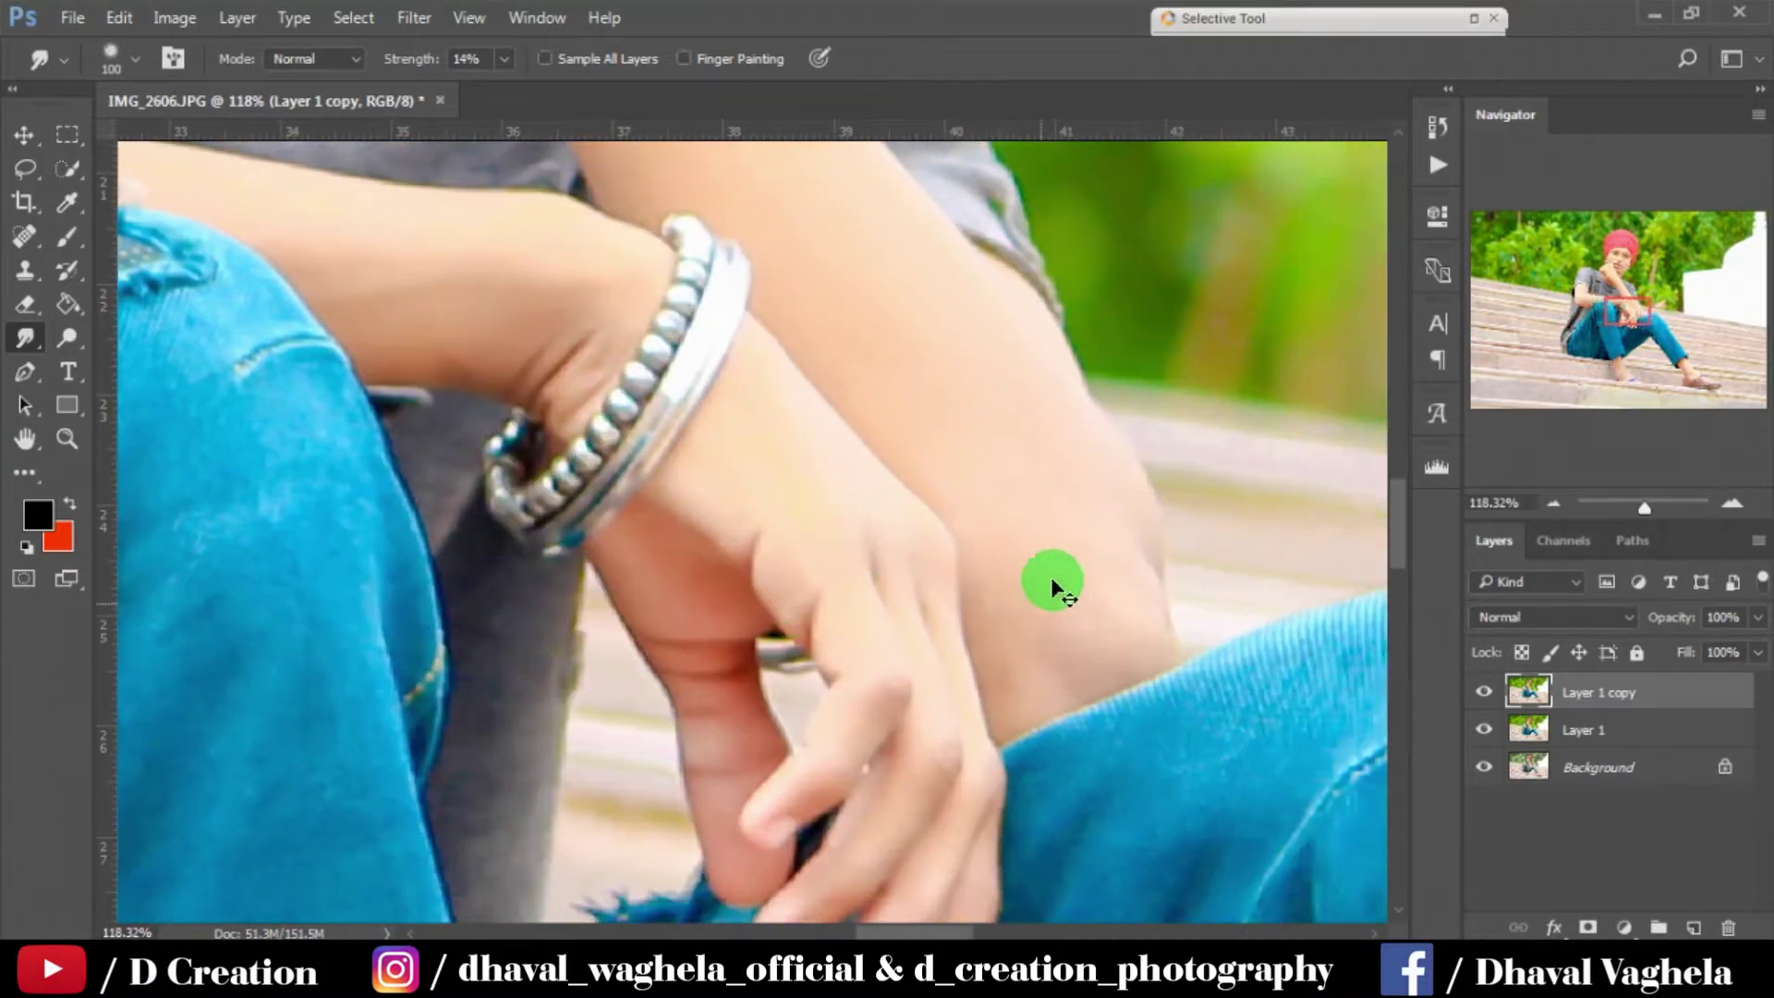
{"action": "scroll", "coordinate": [591, 406], "scroll_direction": "up", "scroll_amount": 2}
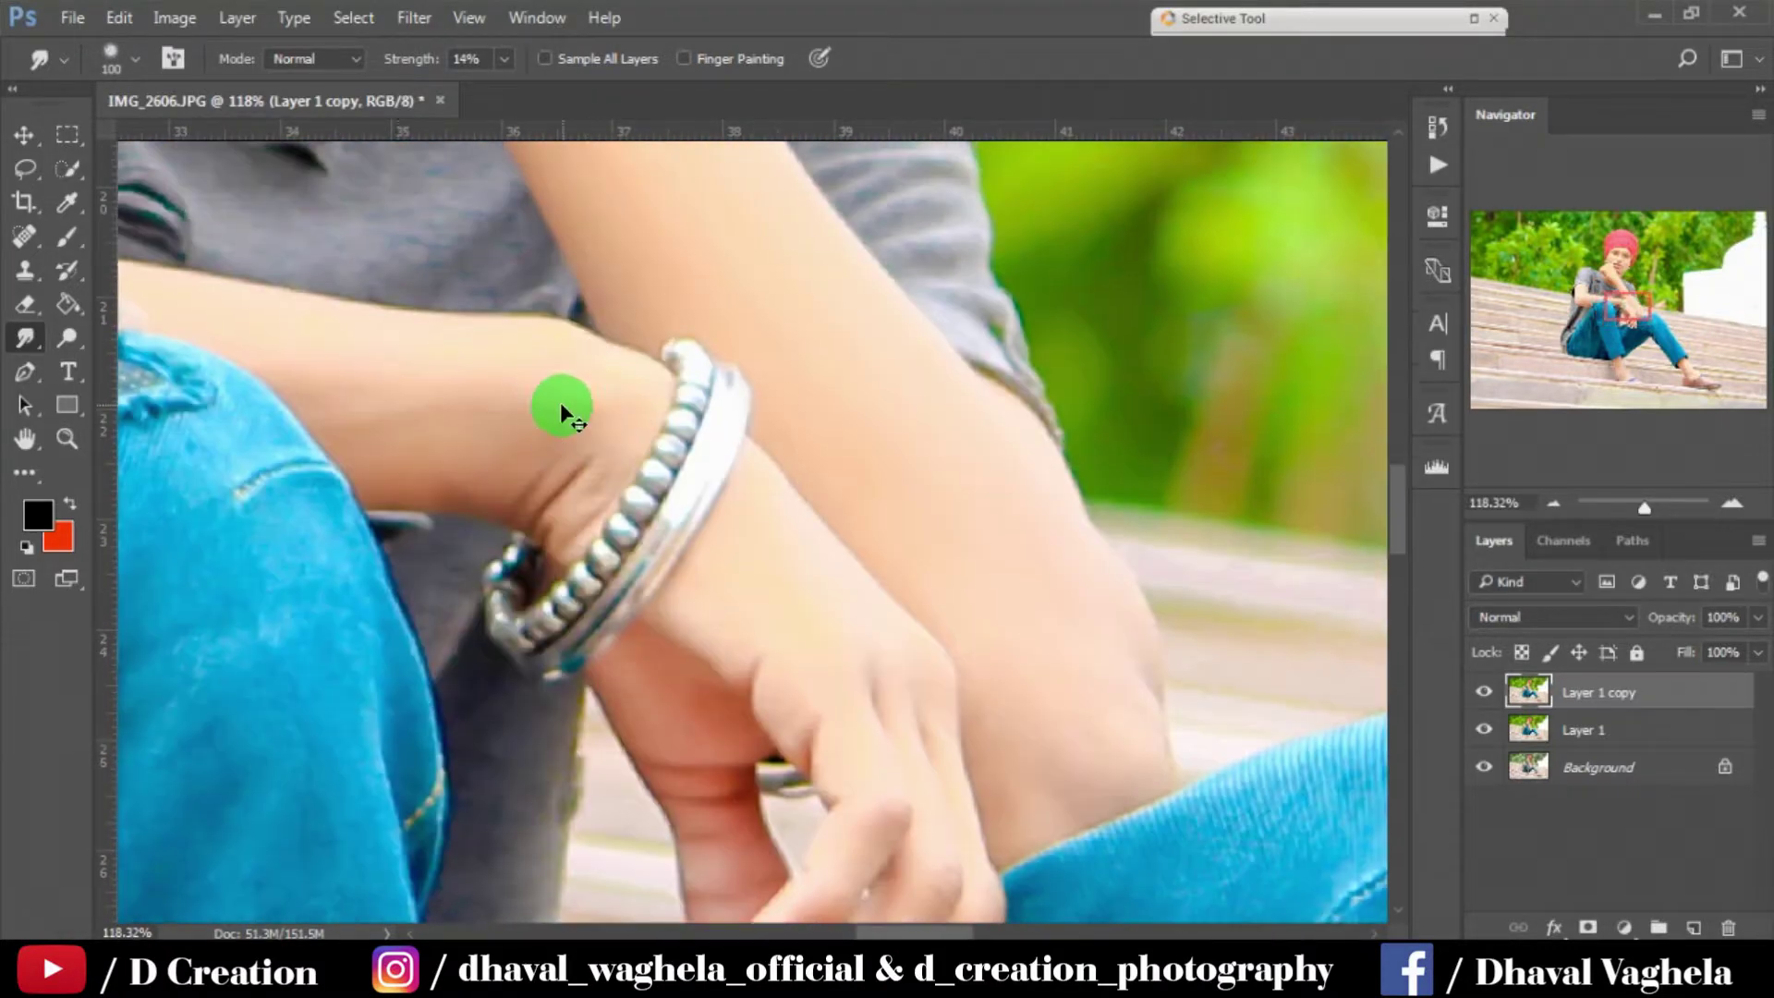
{"action": "scroll", "coordinate": [582, 344], "scroll_direction": "left", "scroll_amount": 3}
{"action": "scroll", "coordinate": [554, 388], "scroll_direction": "left", "scroll_amount": 3}
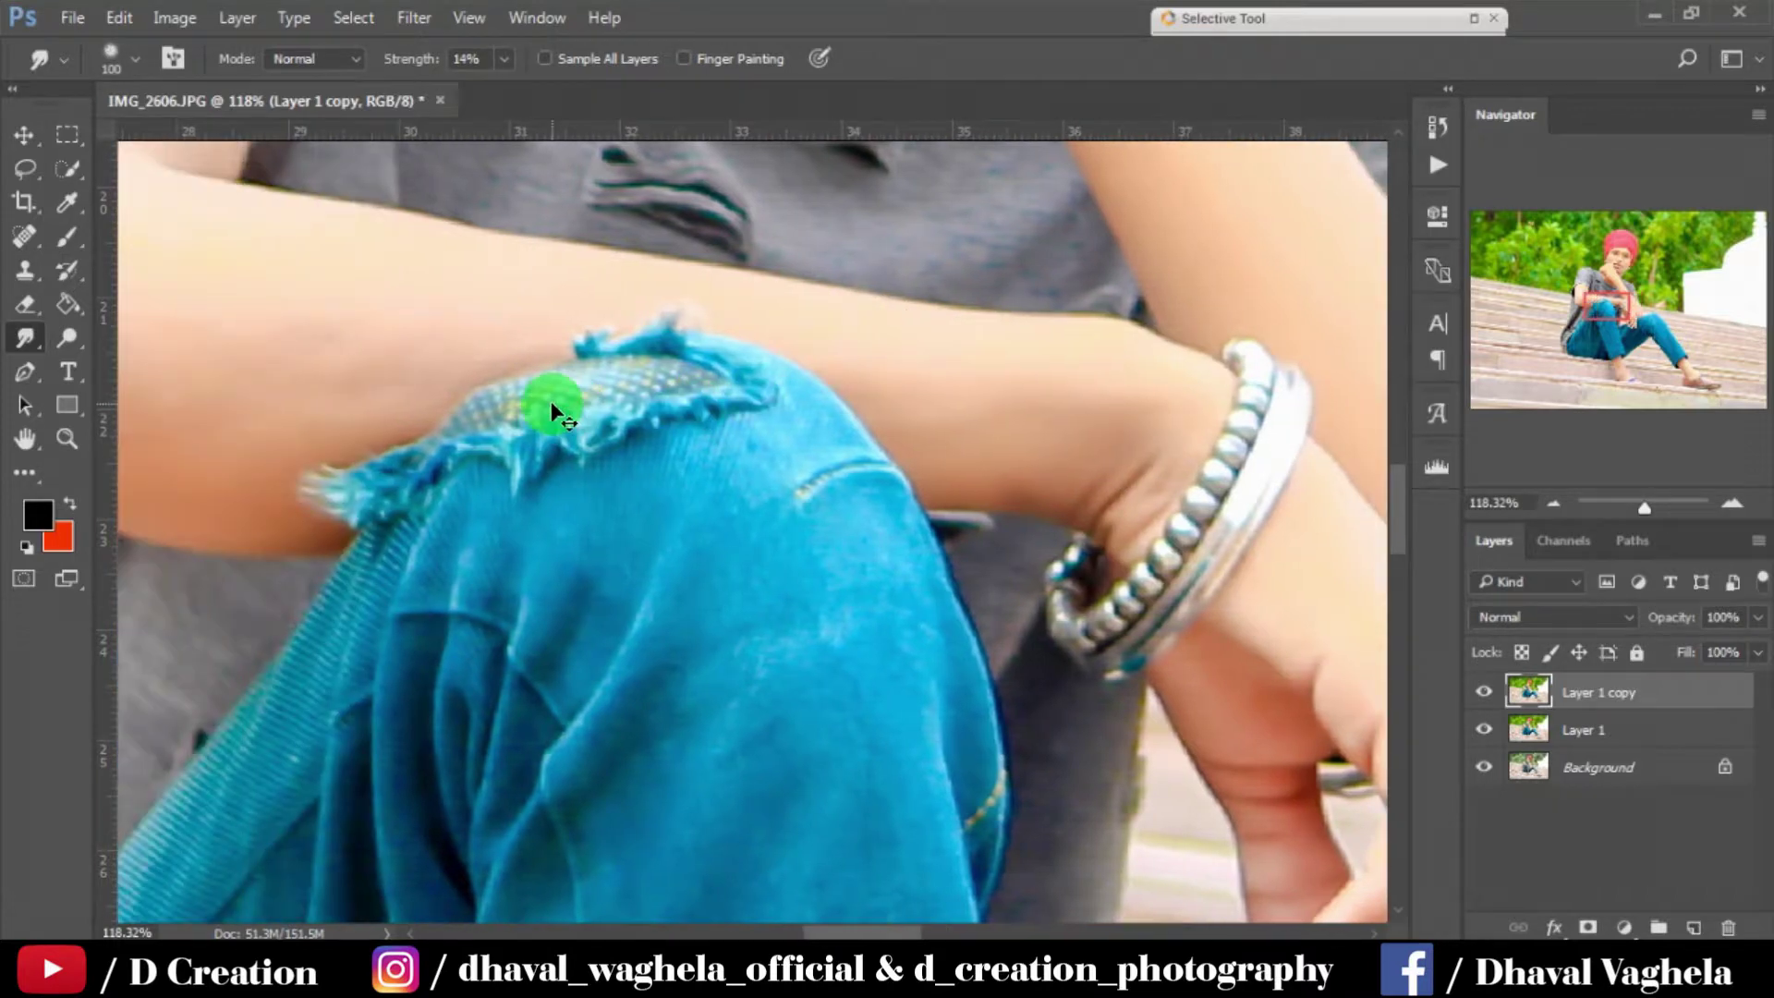
{"action": "scroll", "coordinate": [381, 215], "scroll_direction": "up", "scroll_amount": 2}
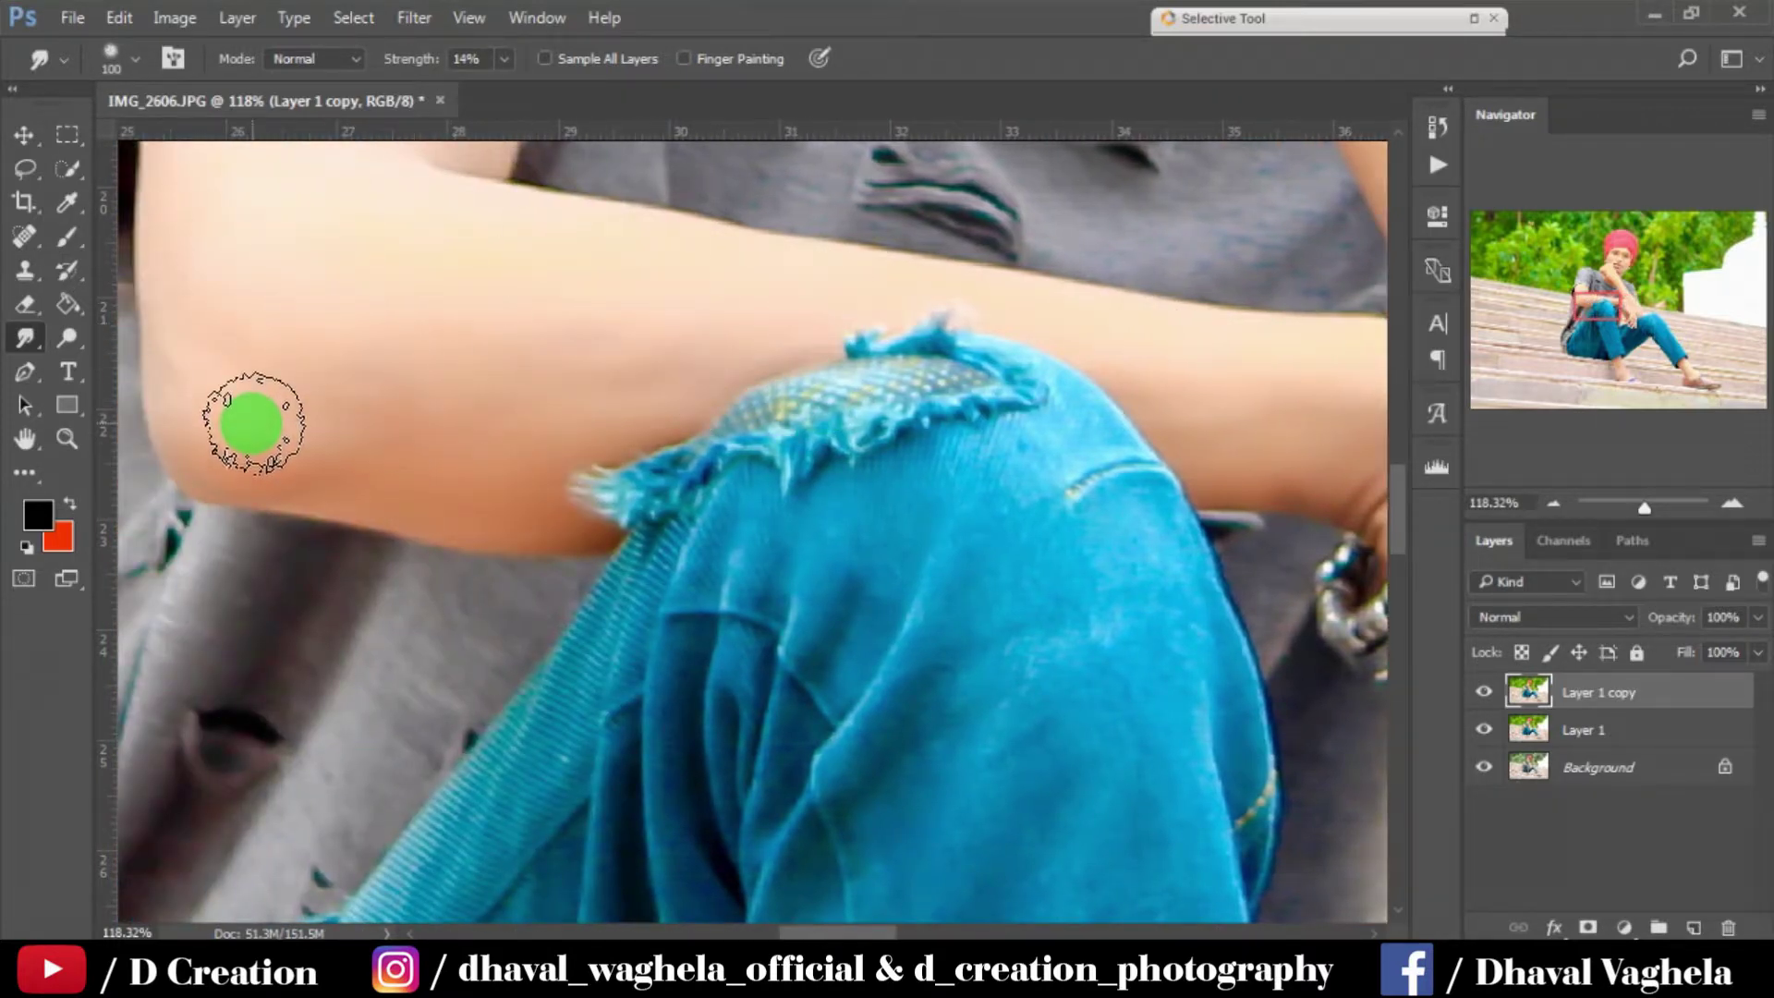
{"action": "scroll", "coordinate": [242, 412], "scroll_direction": "up", "scroll_amount": 3}
{"action": "scroll", "coordinate": [242, 412], "scroll_direction": "up", "scroll_amount": 2}
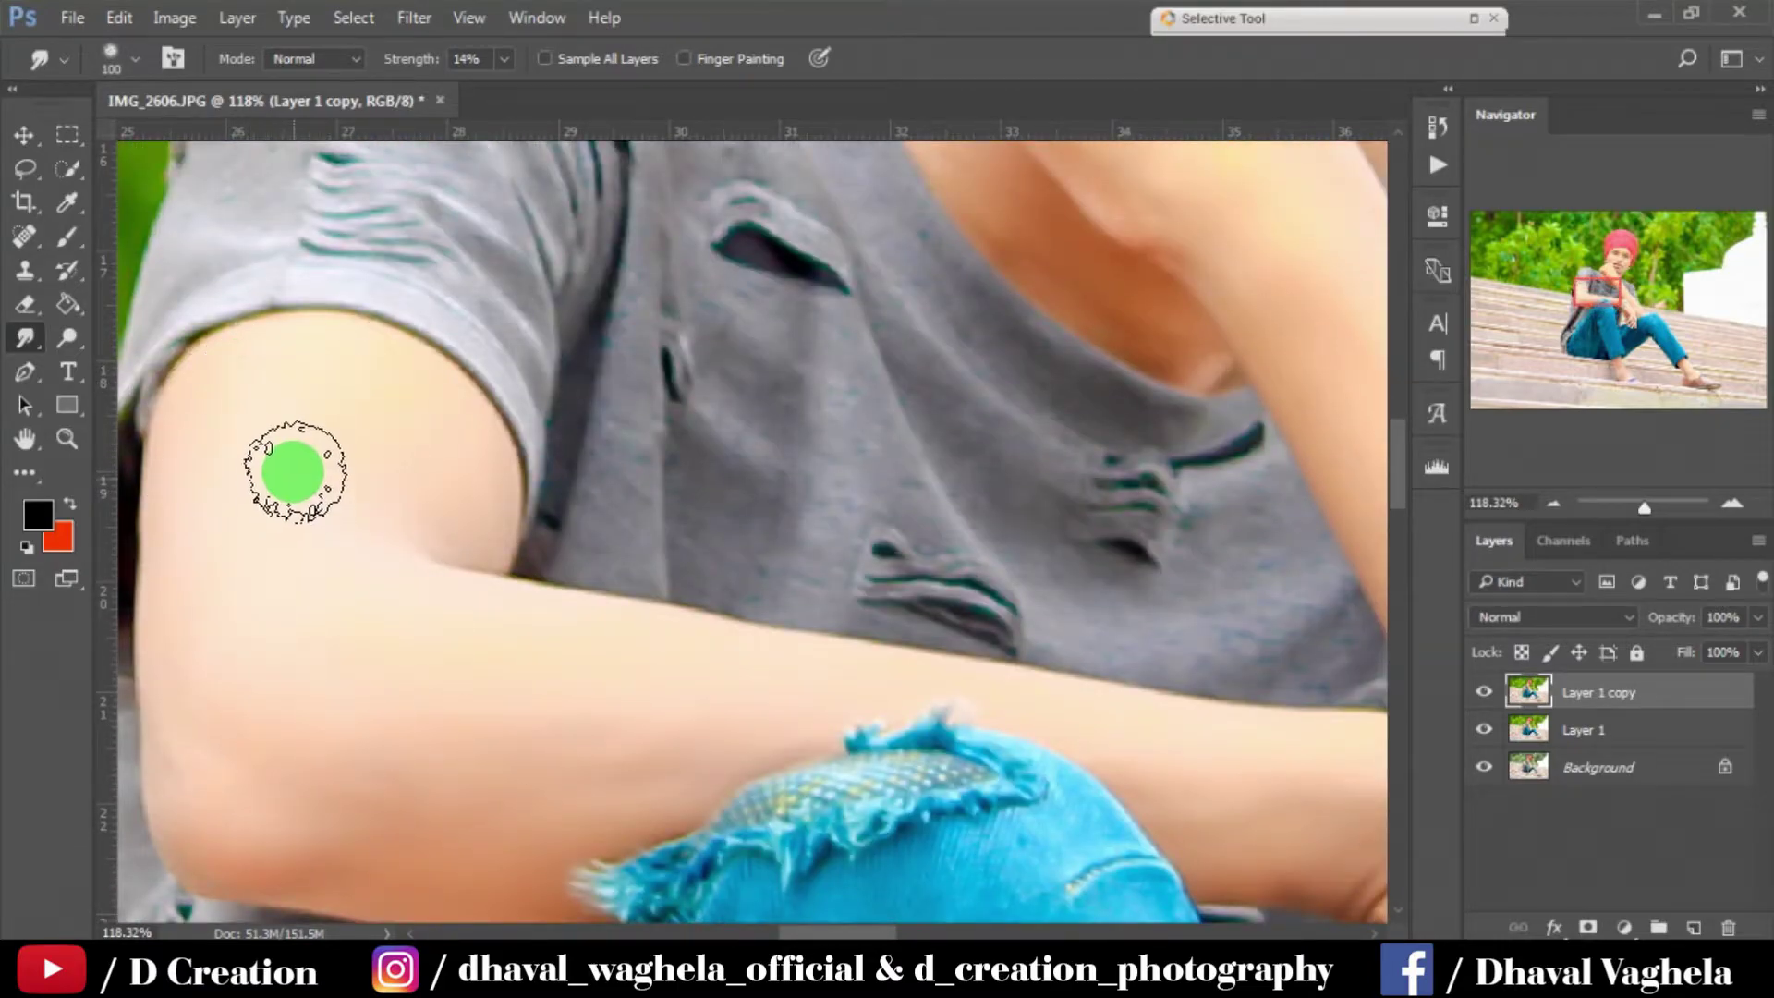
{"action": "scroll", "coordinate": [286, 475], "scroll_direction": "down", "scroll_amount": 1}
{"action": "scroll", "coordinate": [475, 278], "scroll_direction": "down", "scroll_amount": 3}
{"action": "scroll", "coordinate": [468, 455], "scroll_direction": "up", "scroll_amount": 3}
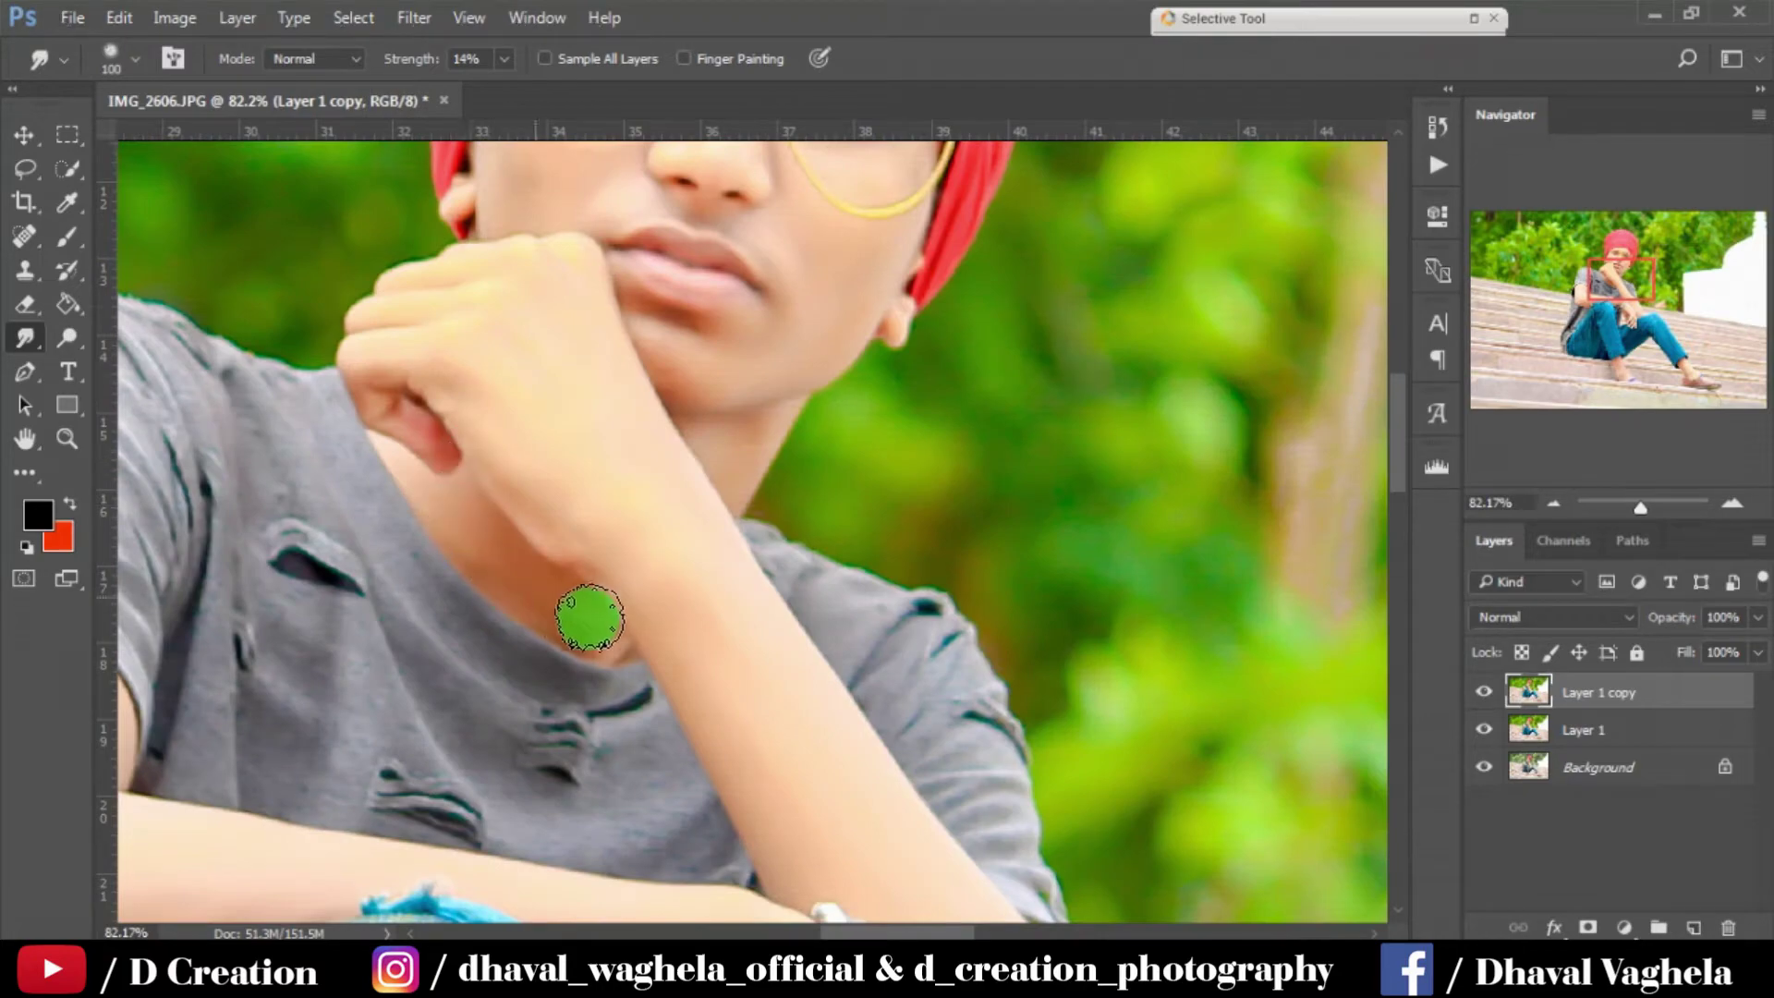
{"action": "scroll", "coordinate": [642, 535], "scroll_direction": "down", "scroll_amount": 3}
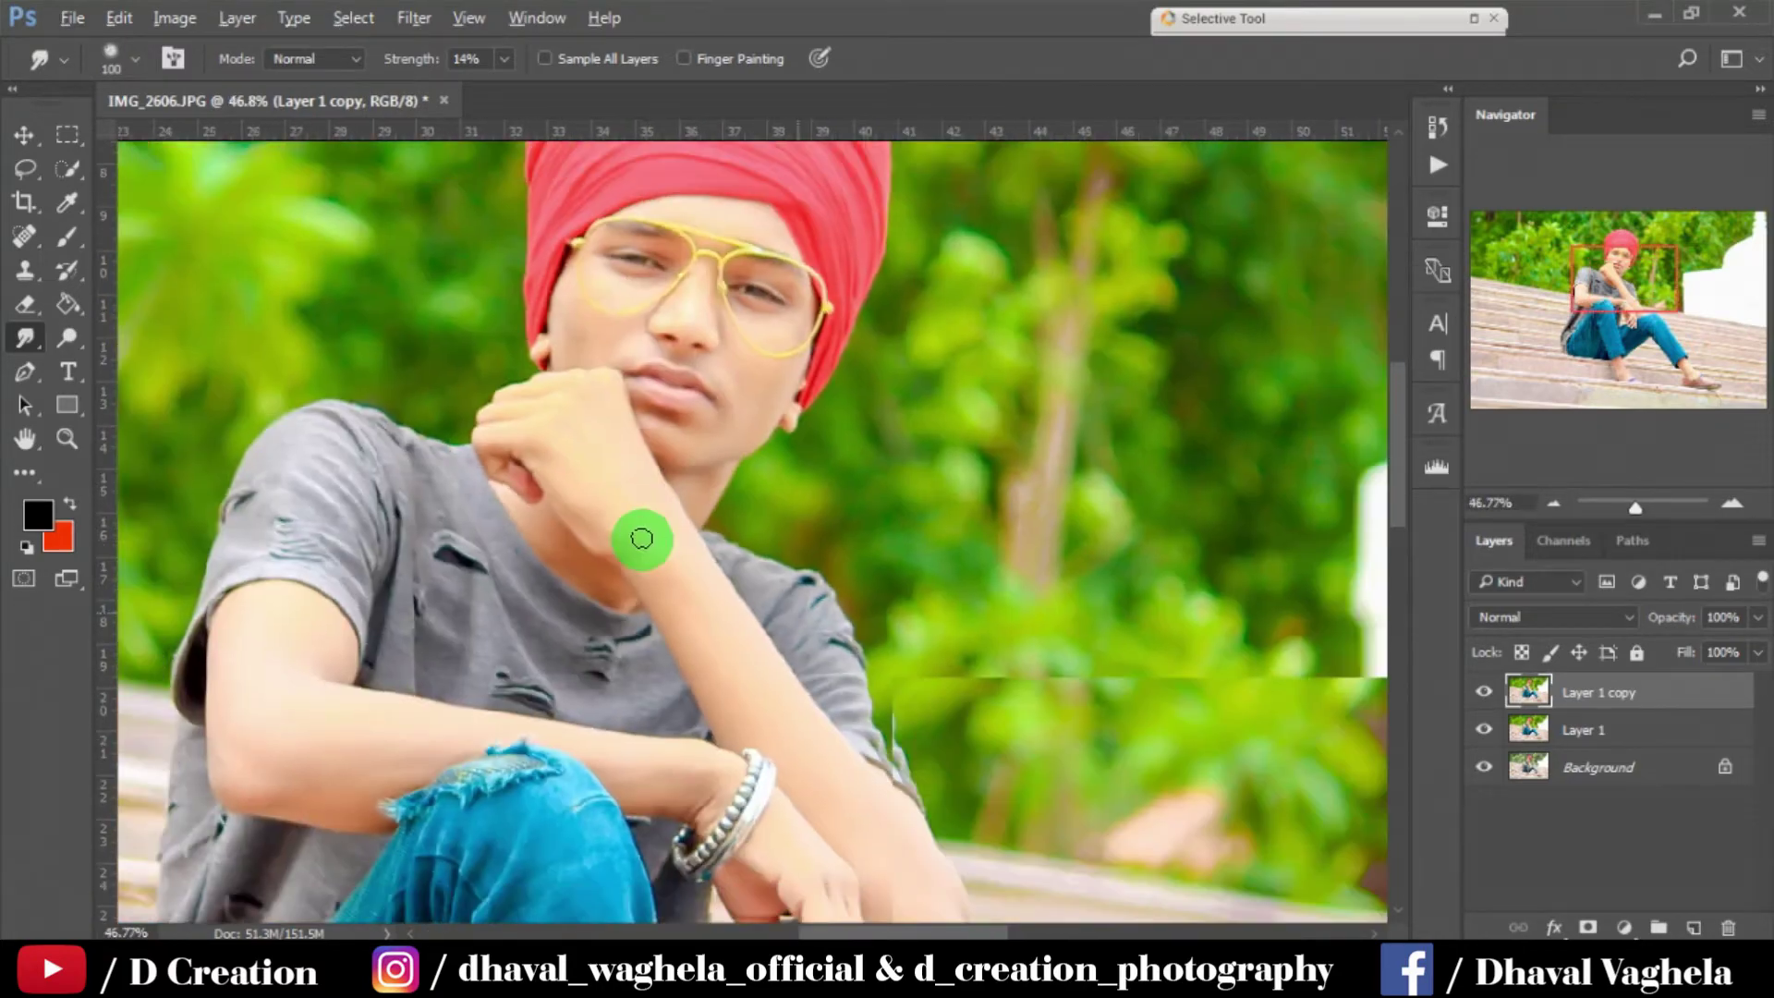
{"action": "scroll", "coordinate": [594, 752], "scroll_direction": "down", "scroll_amount": 3}
{"action": "scroll", "coordinate": [665, 753], "scroll_direction": "up", "scroll_amount": 2}
{"action": "scroll", "coordinate": [724, 753], "scroll_direction": "up", "scroll_amount": 2}
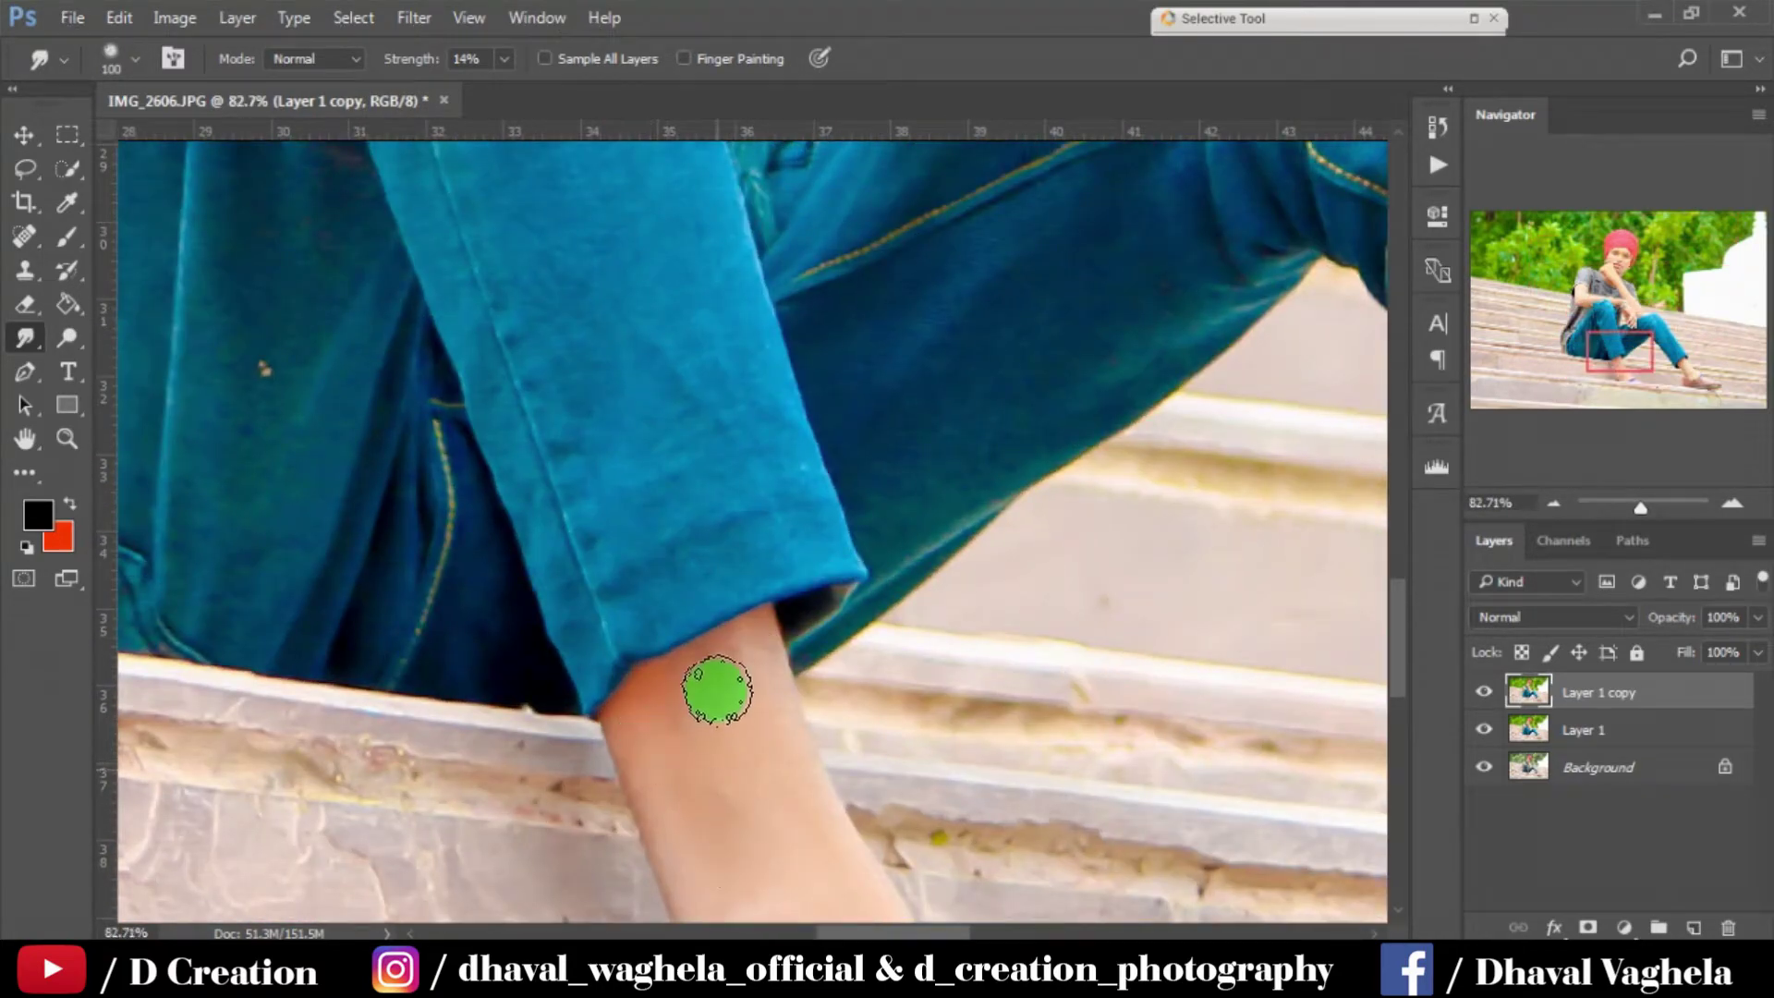
{"action": "scroll", "coordinate": [717, 697], "scroll_direction": "down", "scroll_amount": 3}
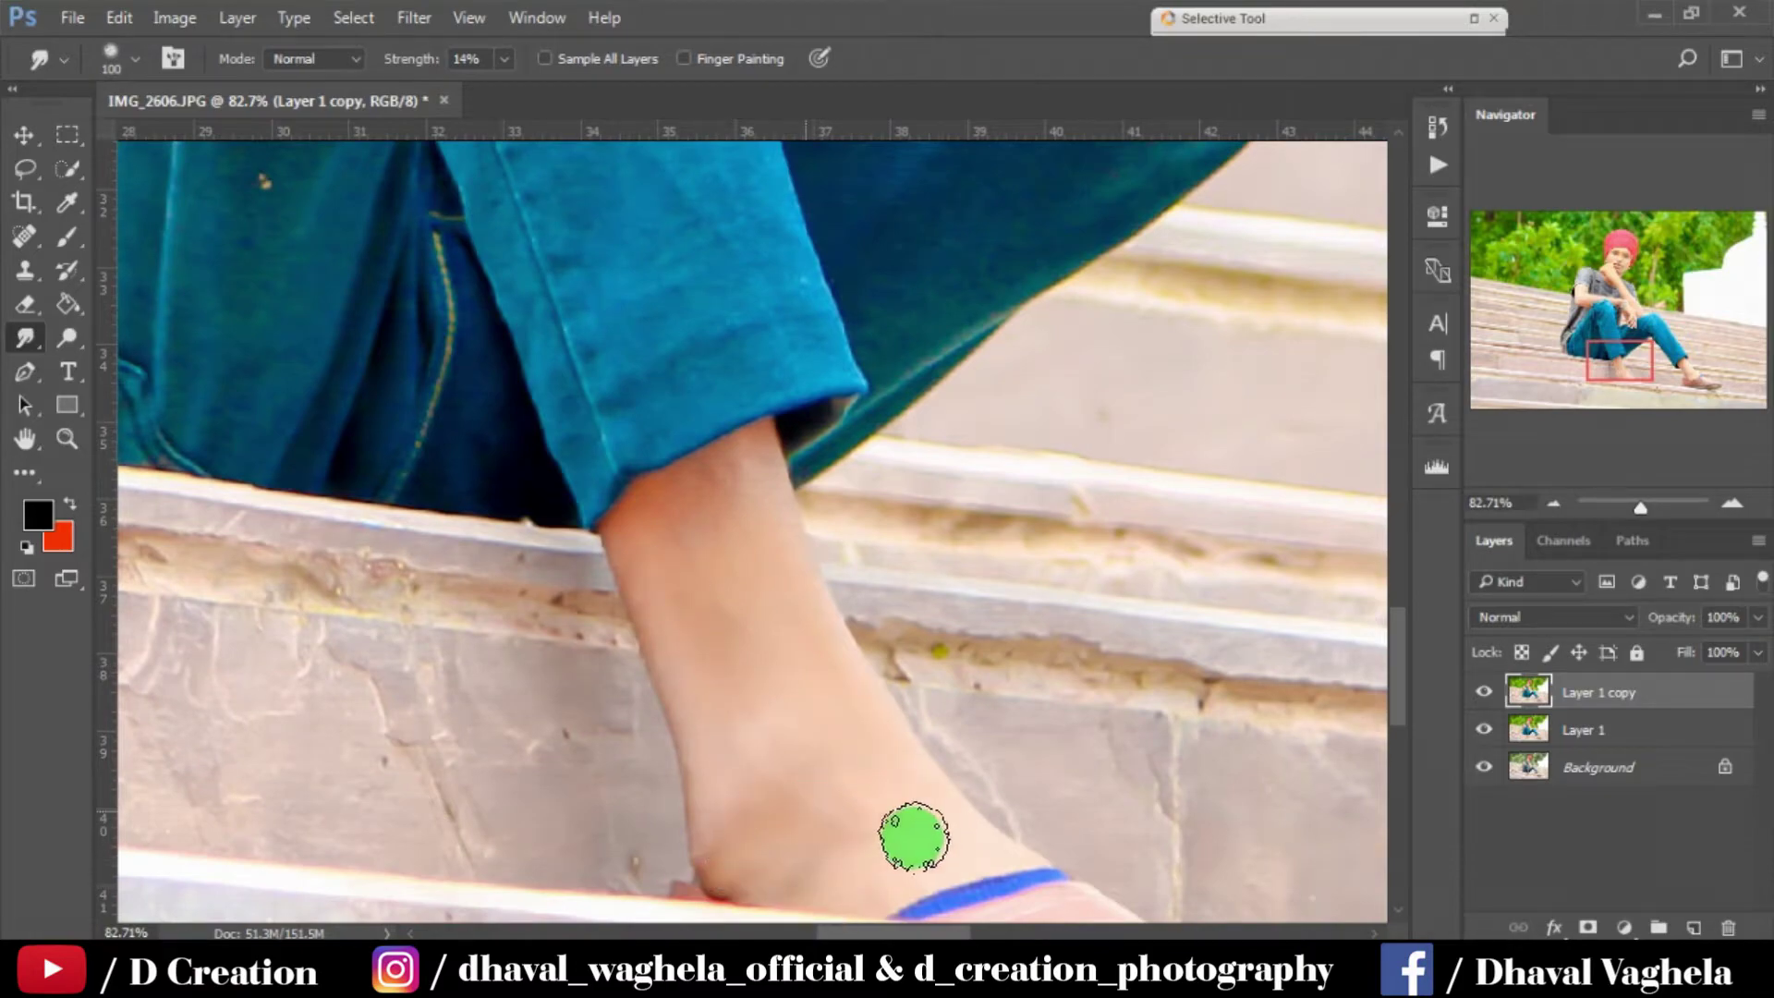
{"action": "scroll", "coordinate": [911, 831], "scroll_direction": "down", "scroll_amount": 2}
{"action": "scroll", "coordinate": [827, 752], "scroll_direction": "down", "scroll_amount": 2}
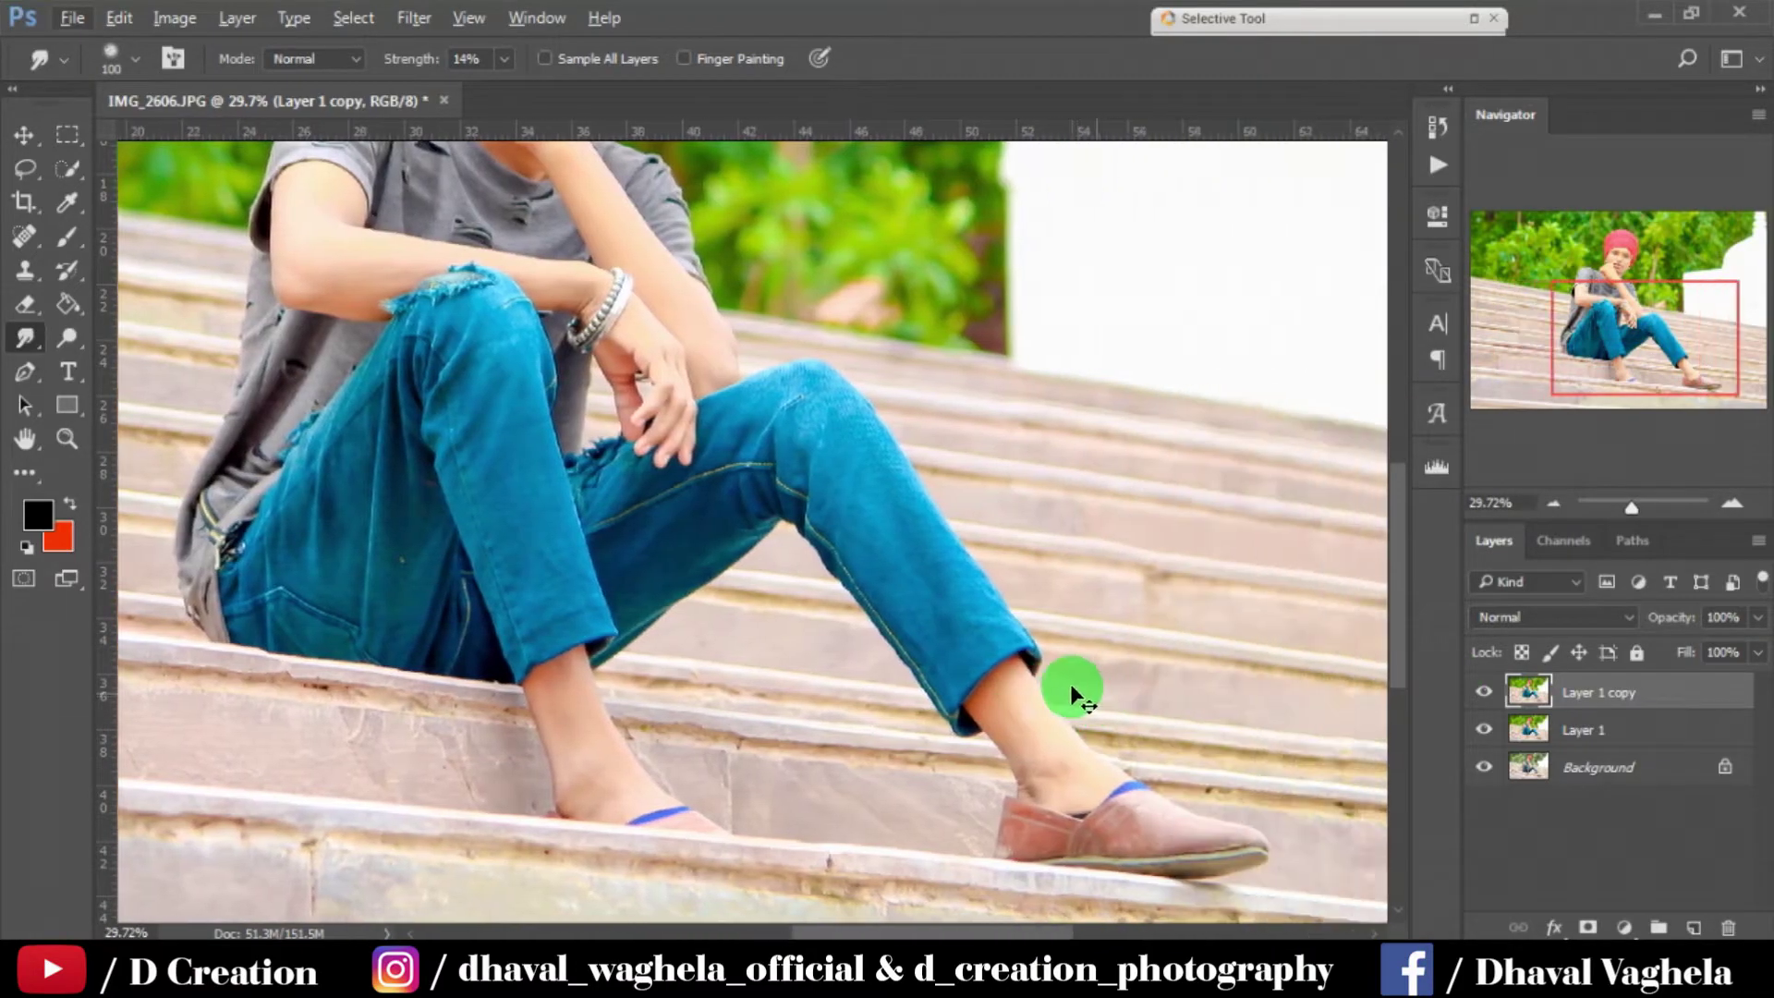
{"action": "left_click_drag", "start_coordinate": [1266, 726], "coordinate": [879, 661]}
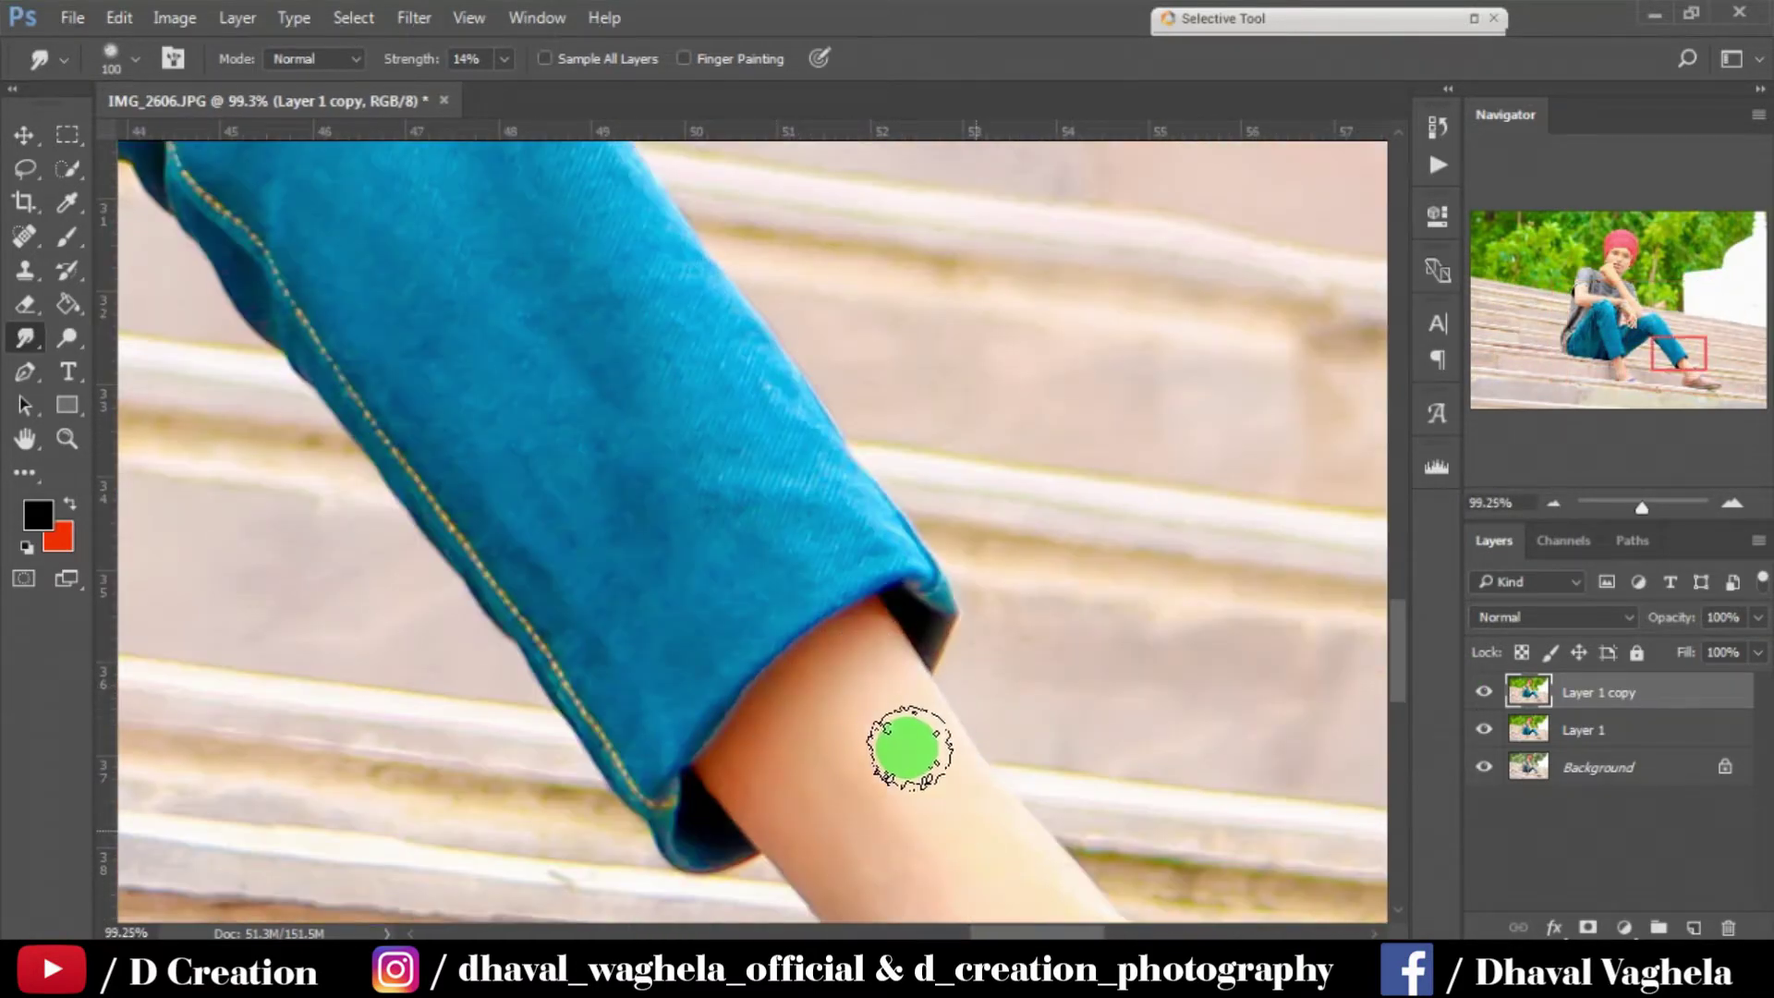
{"action": "scroll", "coordinate": [905, 729], "scroll_direction": "down", "scroll_amount": 3}
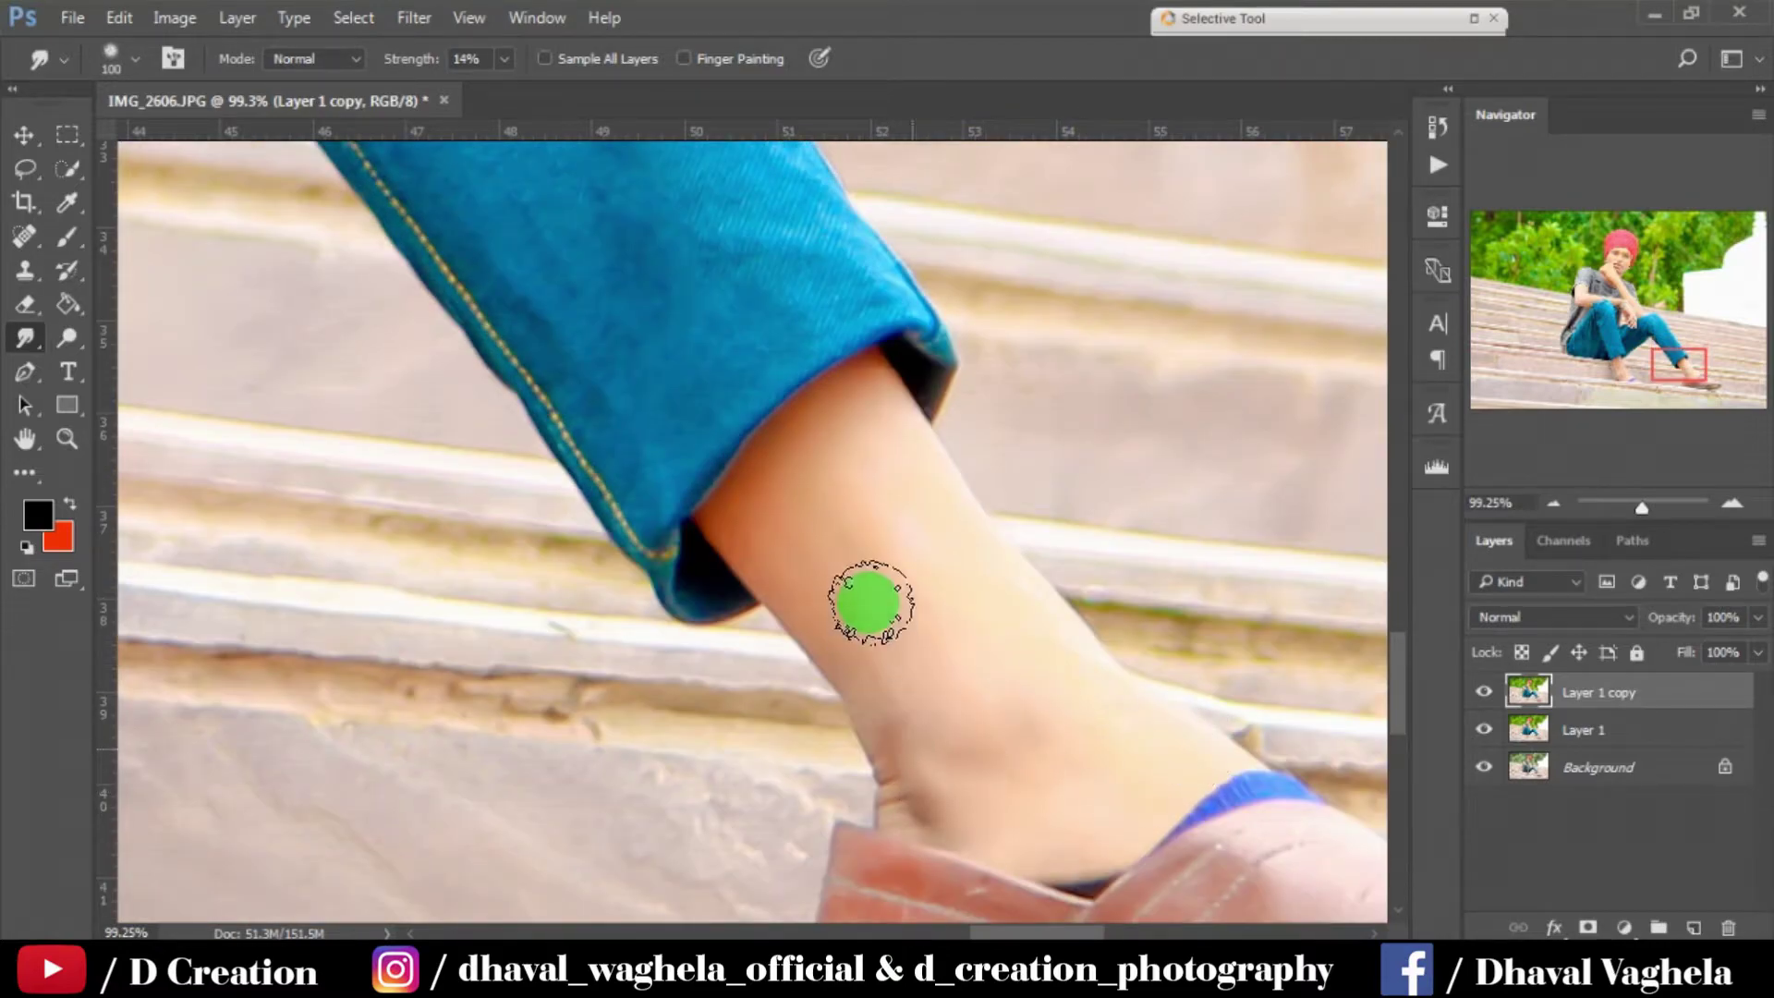
{"action": "left_click_drag", "start_coordinate": [958, 702], "coordinate": [598, 481]}
{"action": "scroll", "coordinate": [598, 481], "scroll_direction": "up", "scroll_amount": 1}
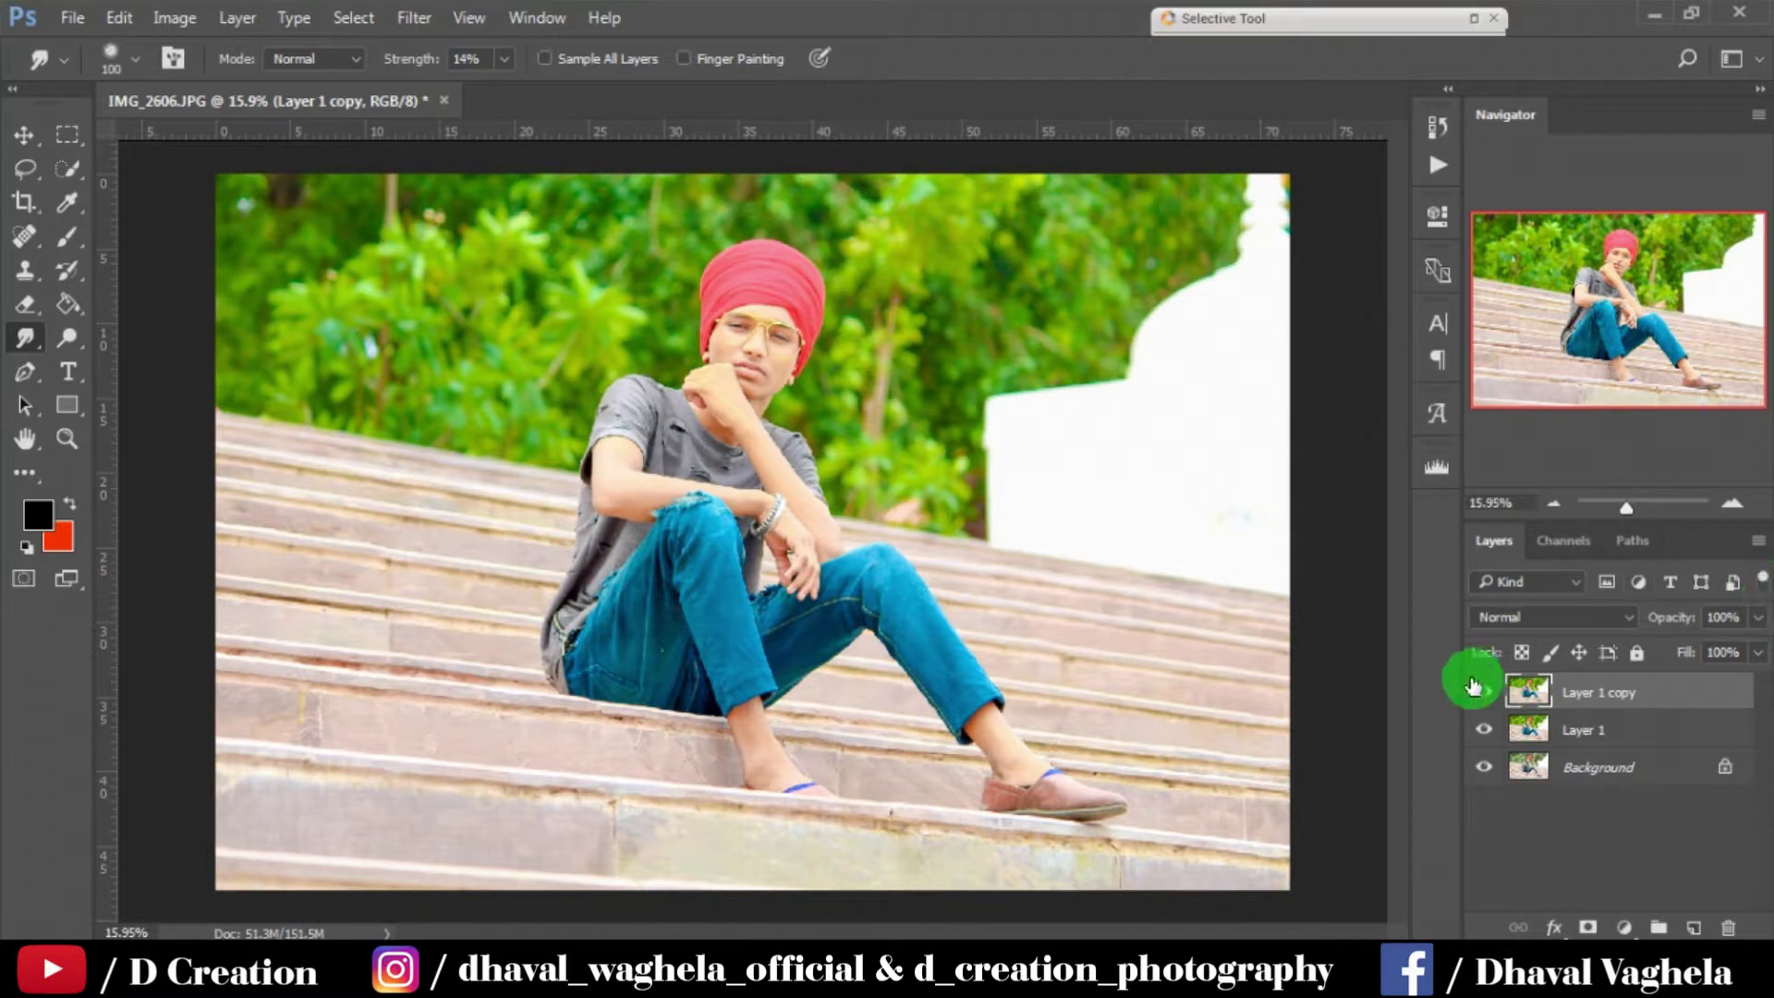
Step: Add a new empty Layer 2 at the top of the layer stack
{"action": "left_click_drag", "start_coordinate": [1583, 691], "coordinate": [1696, 933]}
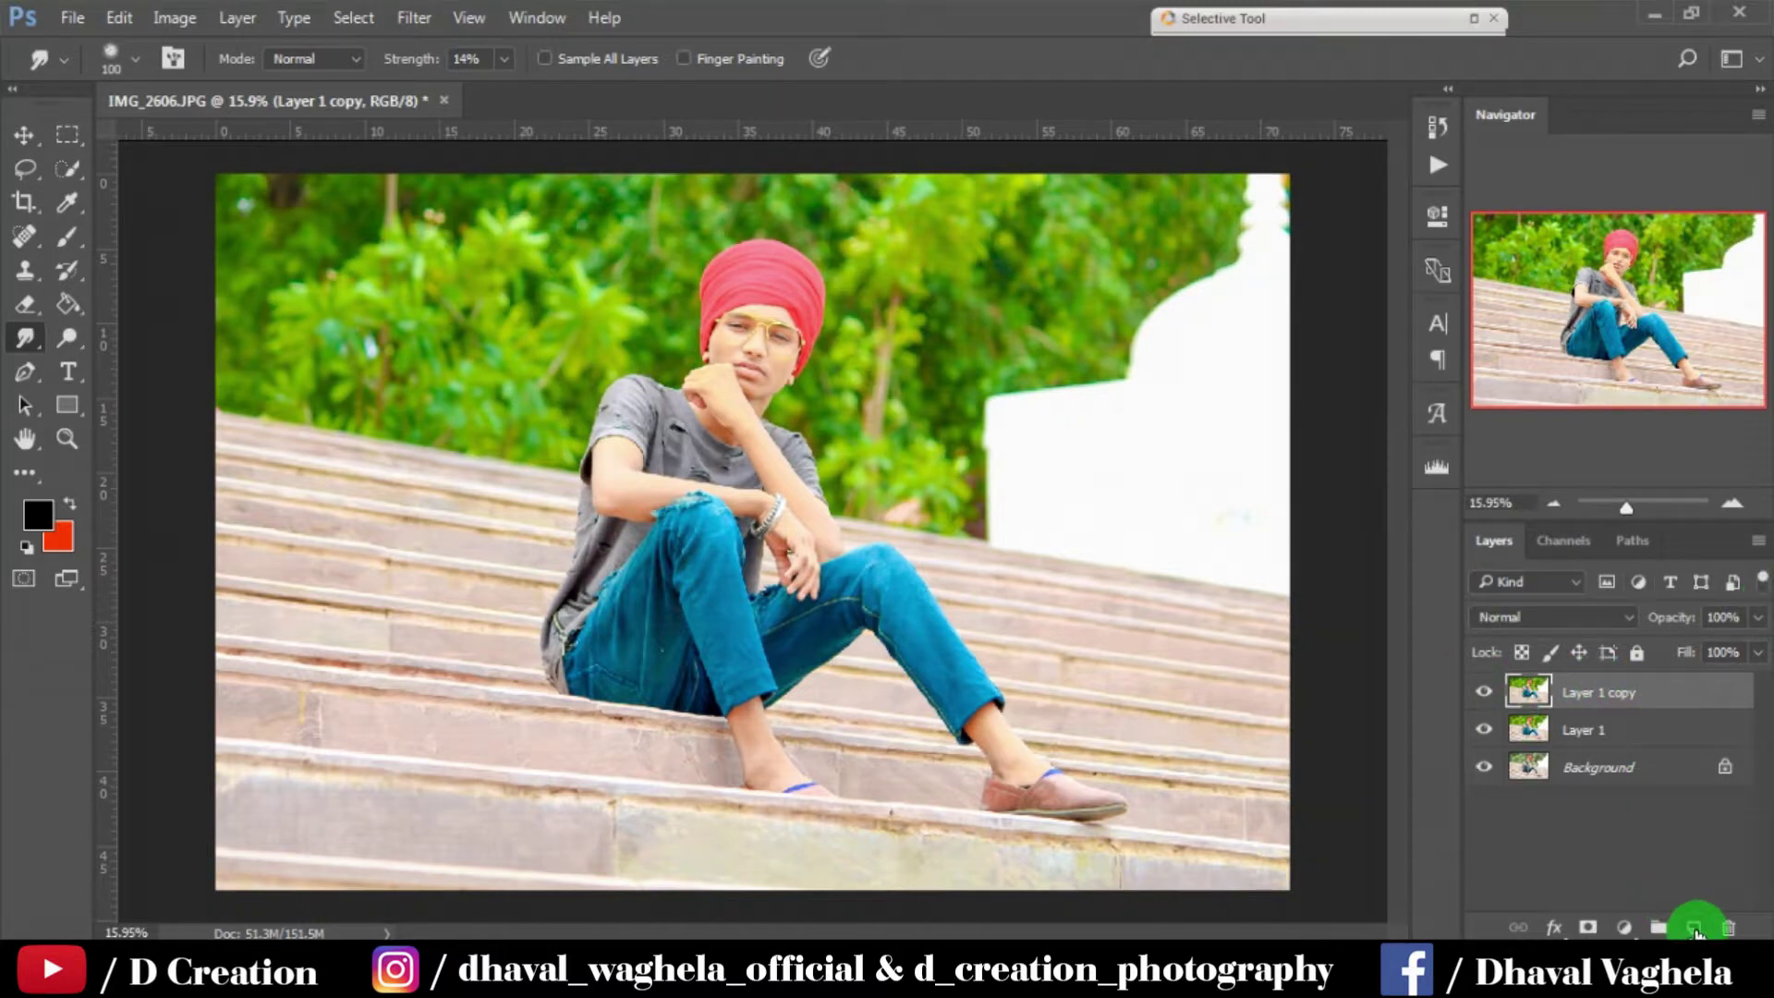
{"action": "left_click", "coordinate": [1696, 929]}
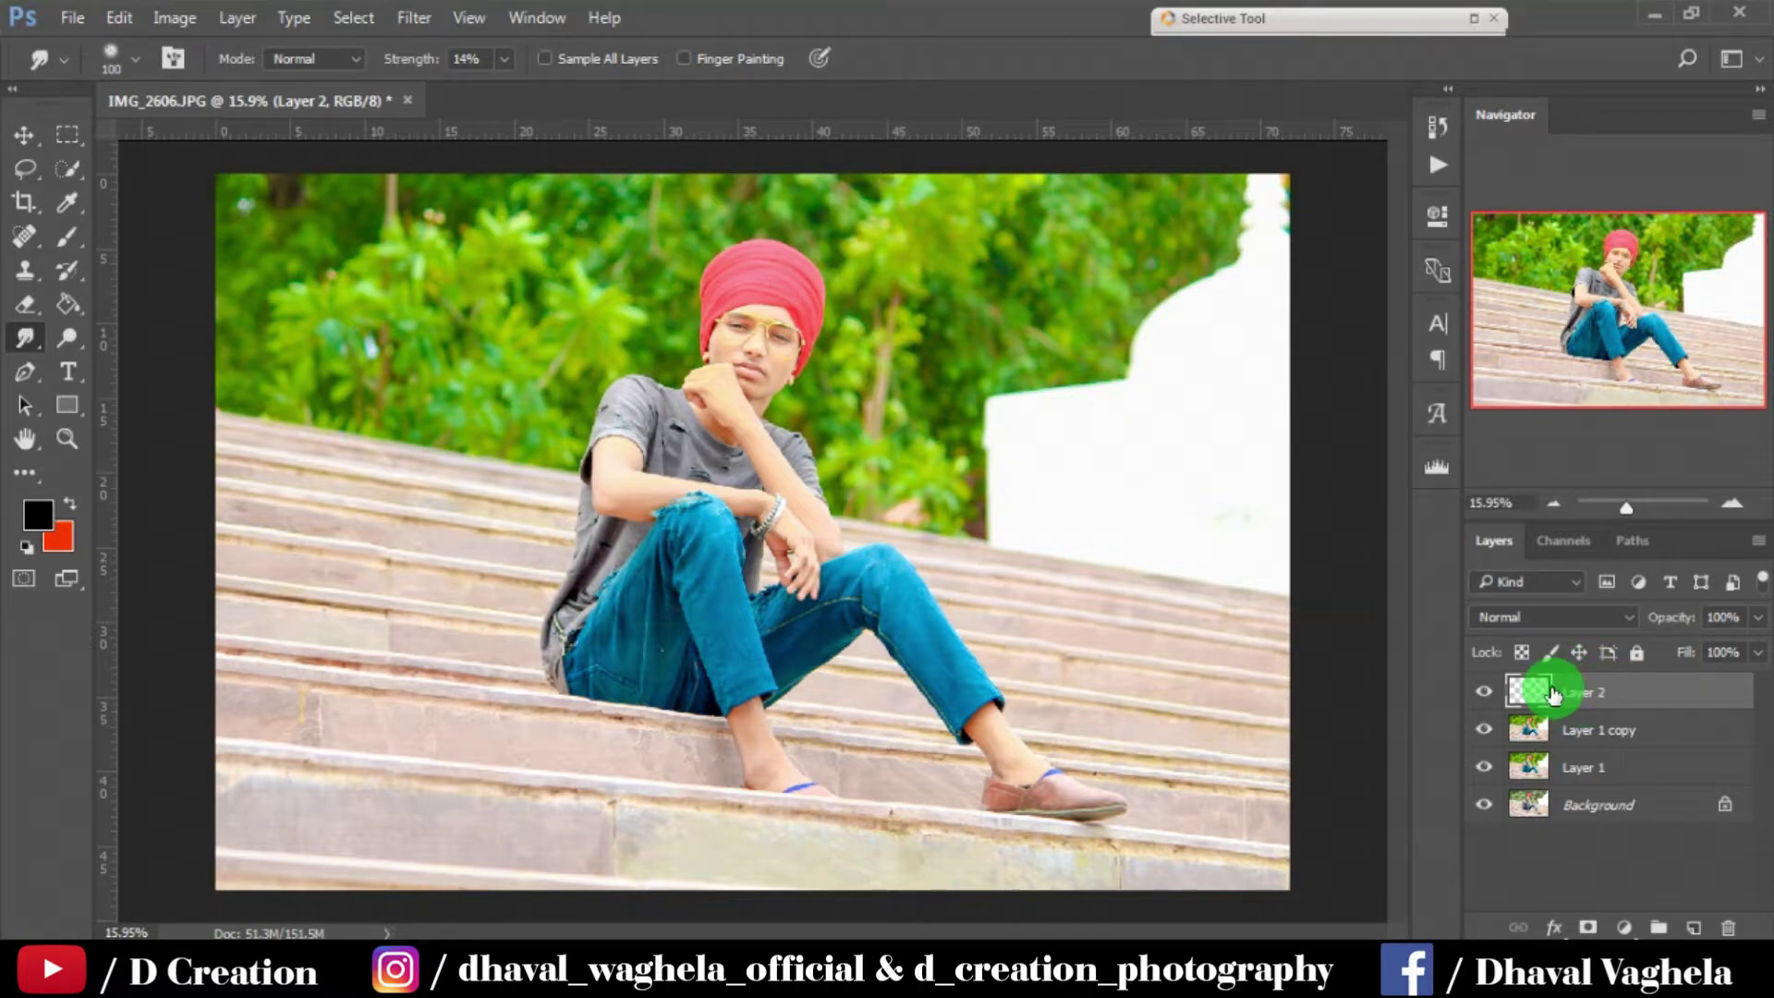
{"action": "left_click", "coordinate": [78, 26]}
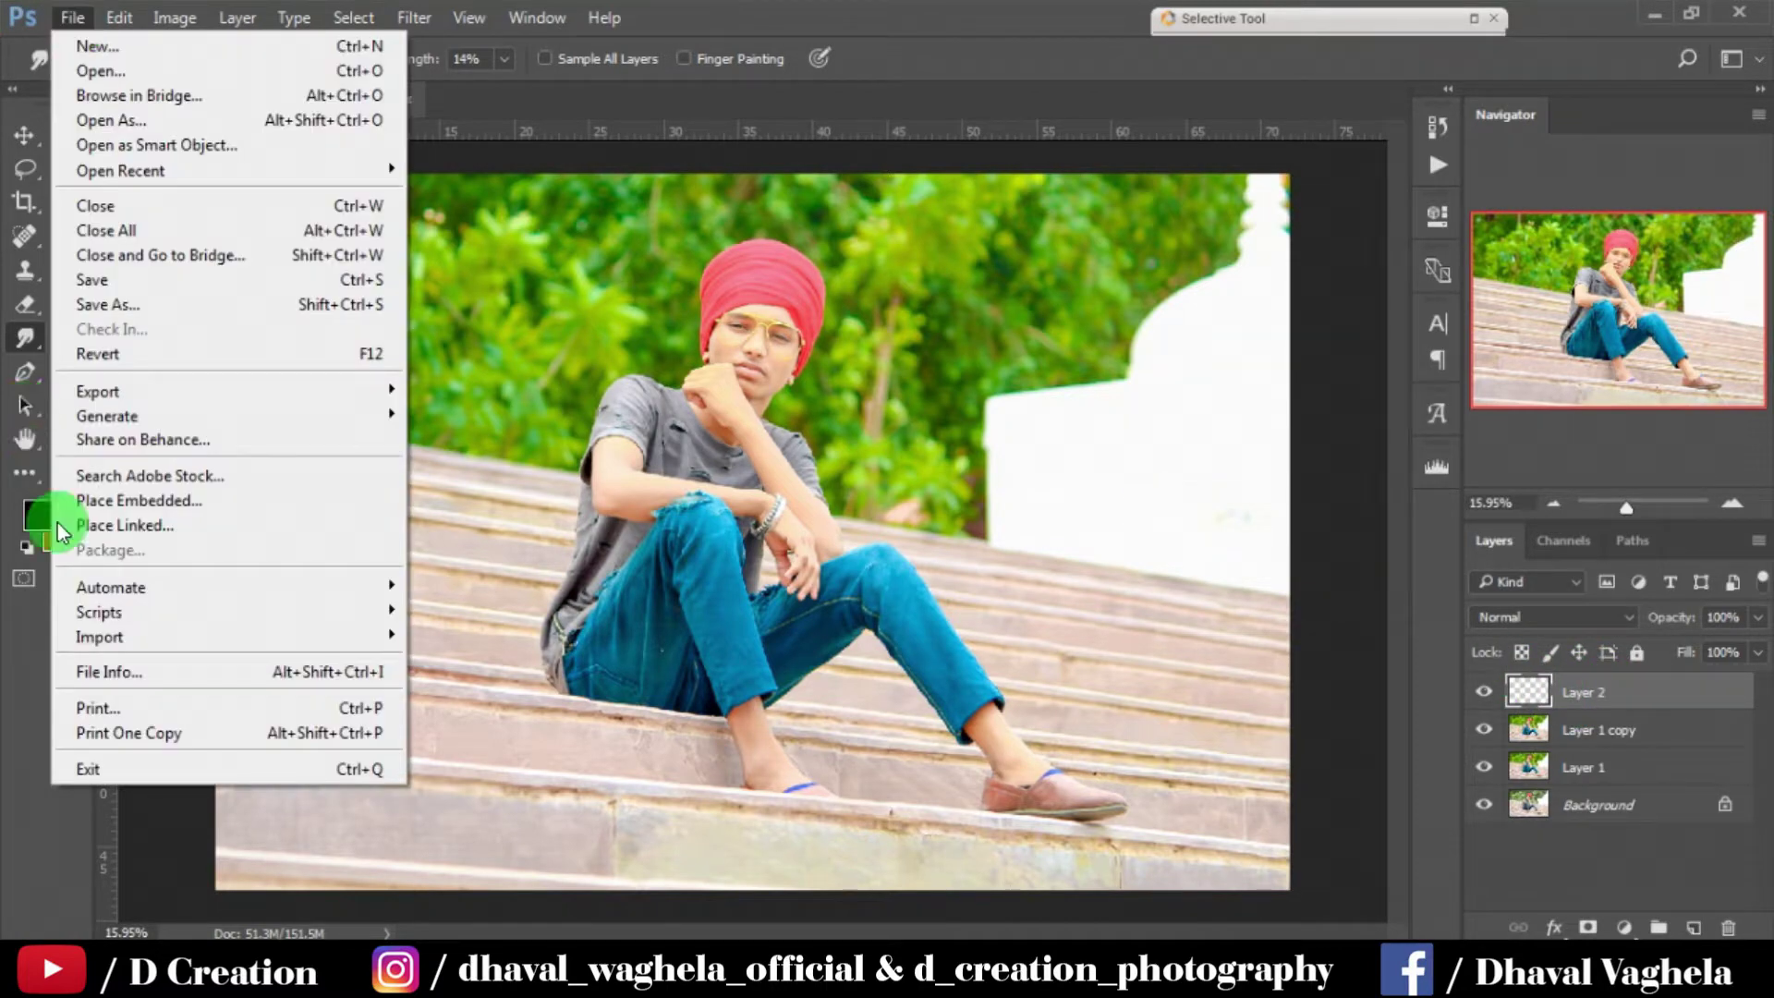
Step: Place the PNG camera logo, scaled to about 18%, on the white wall beside the man
{"action": "left_click", "coordinate": [148, 534]}
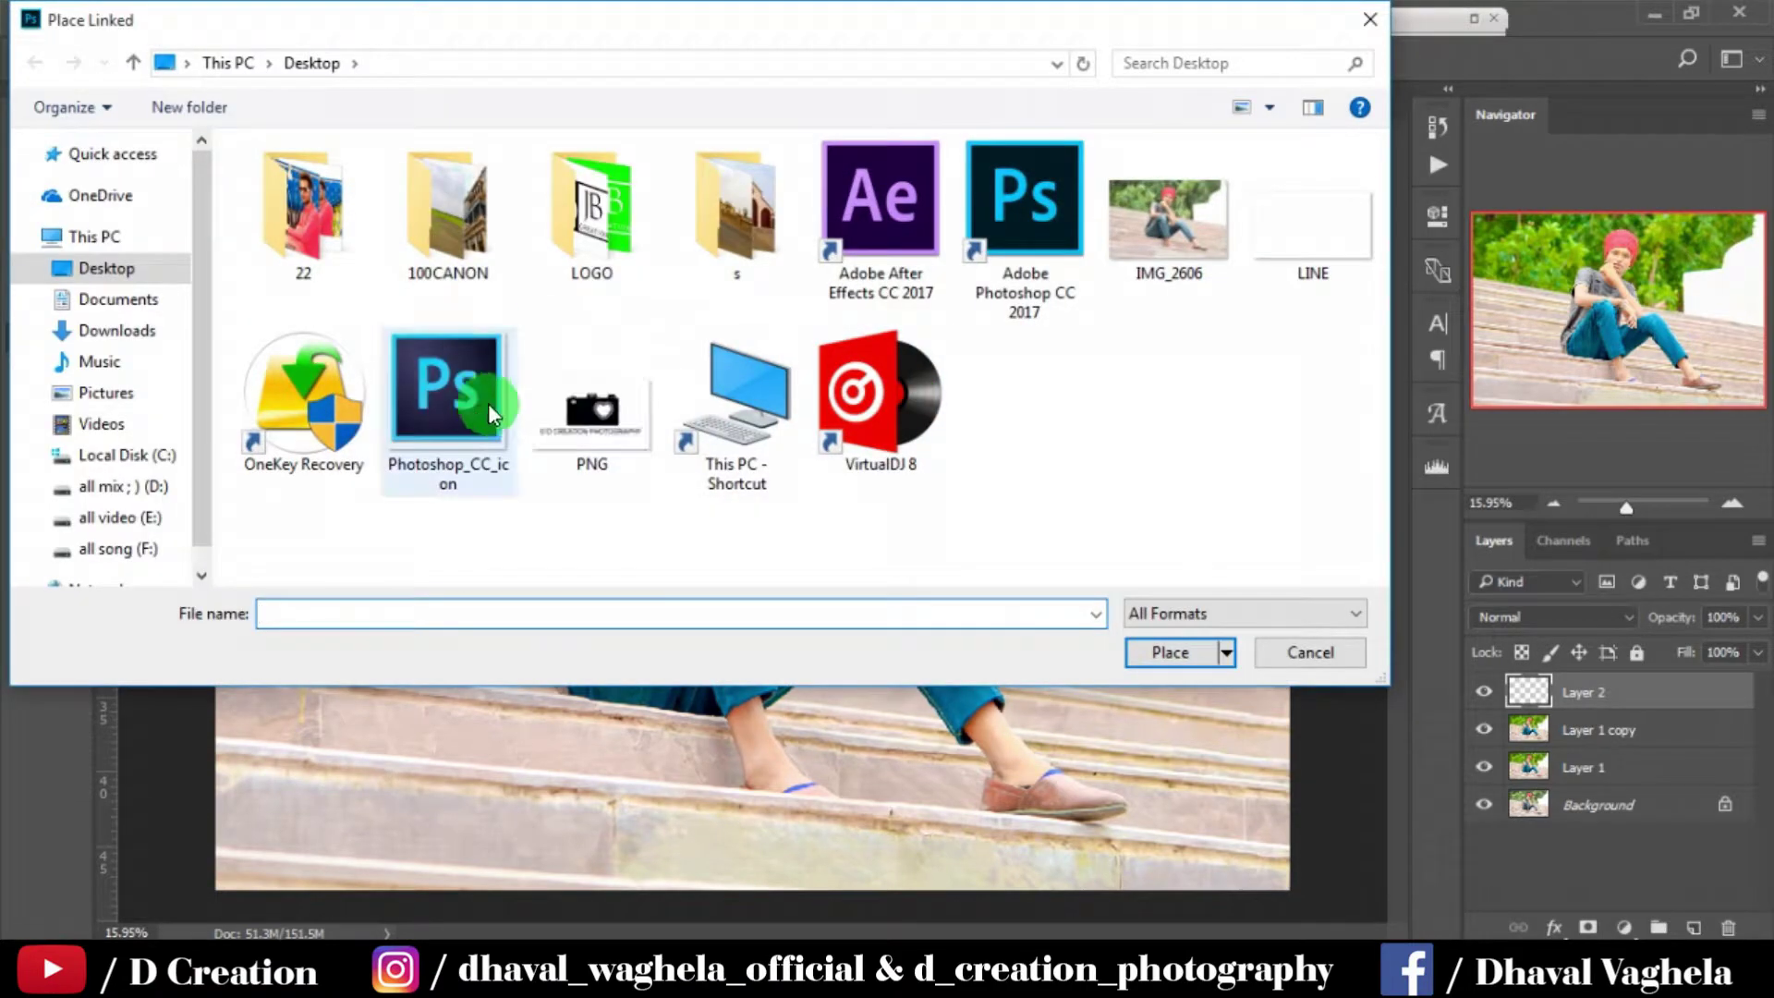
{"action": "double_click", "coordinate": [547, 398]}
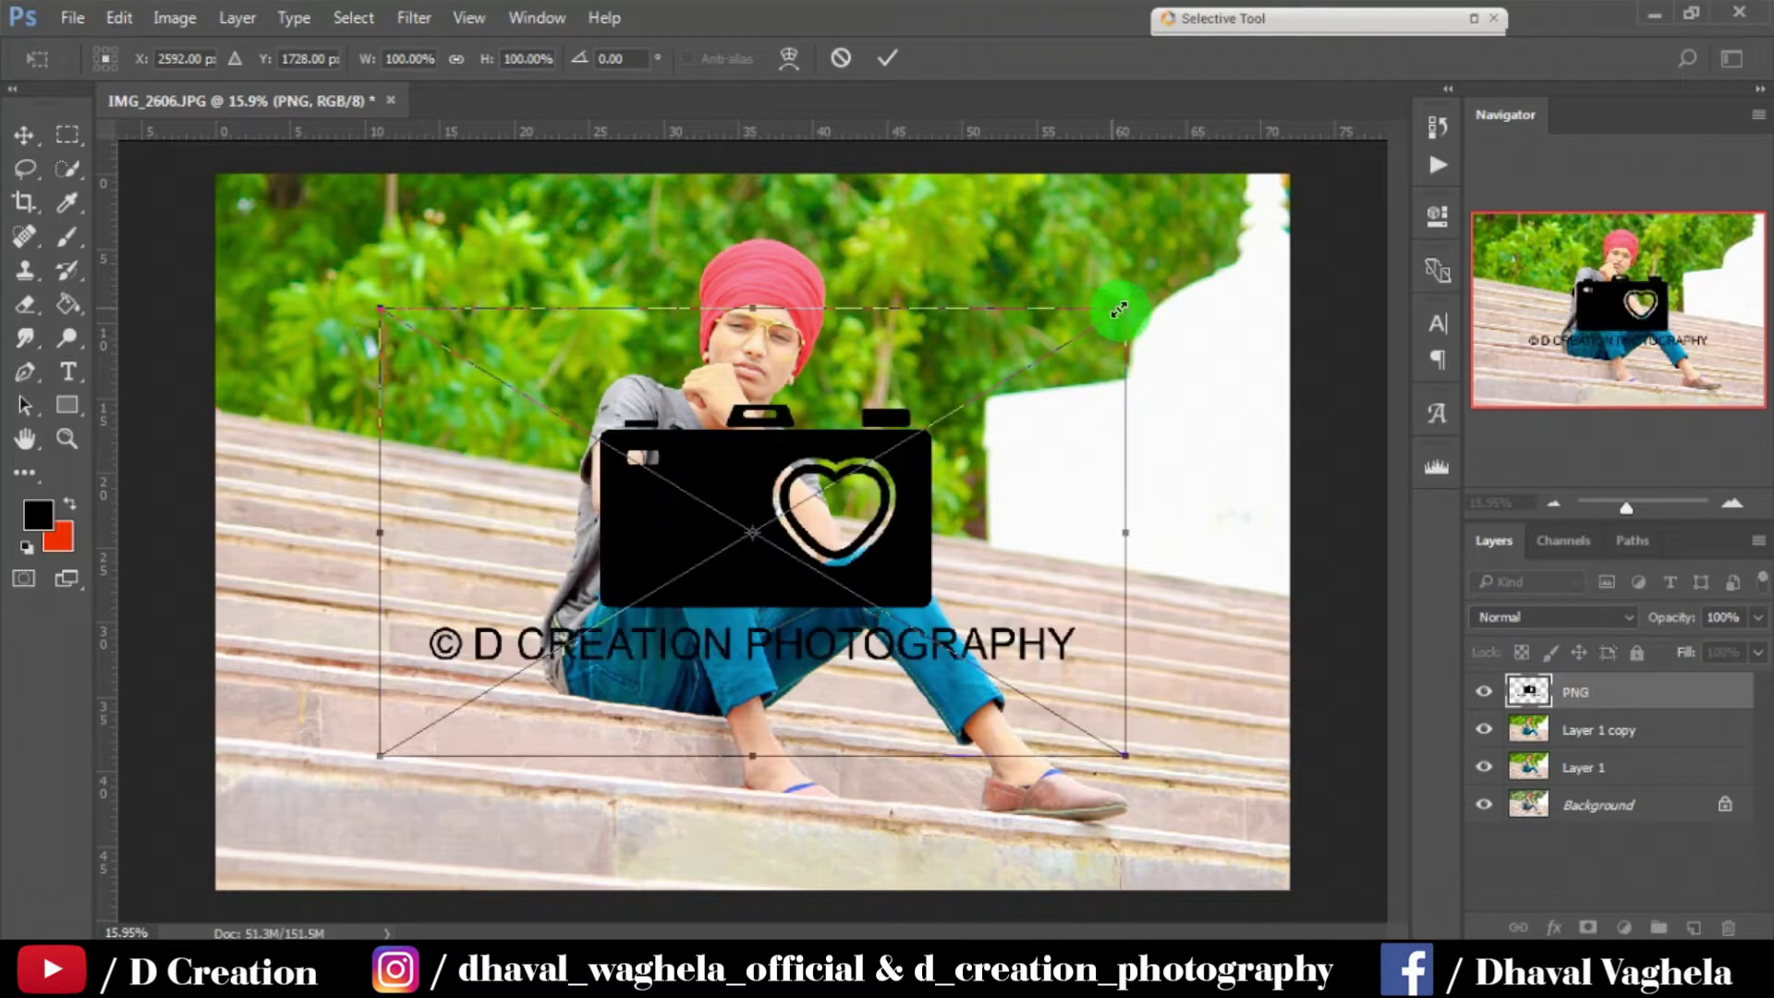
{"action": "mouse_move", "coordinate": [1117, 310]}
{"action": "left_mouse_down"}
{"action": "mouse_move", "coordinate": [792, 495]}
{"action": "mouse_move", "coordinate": [1110, 515]}
{"action": "left_mouse_up"}
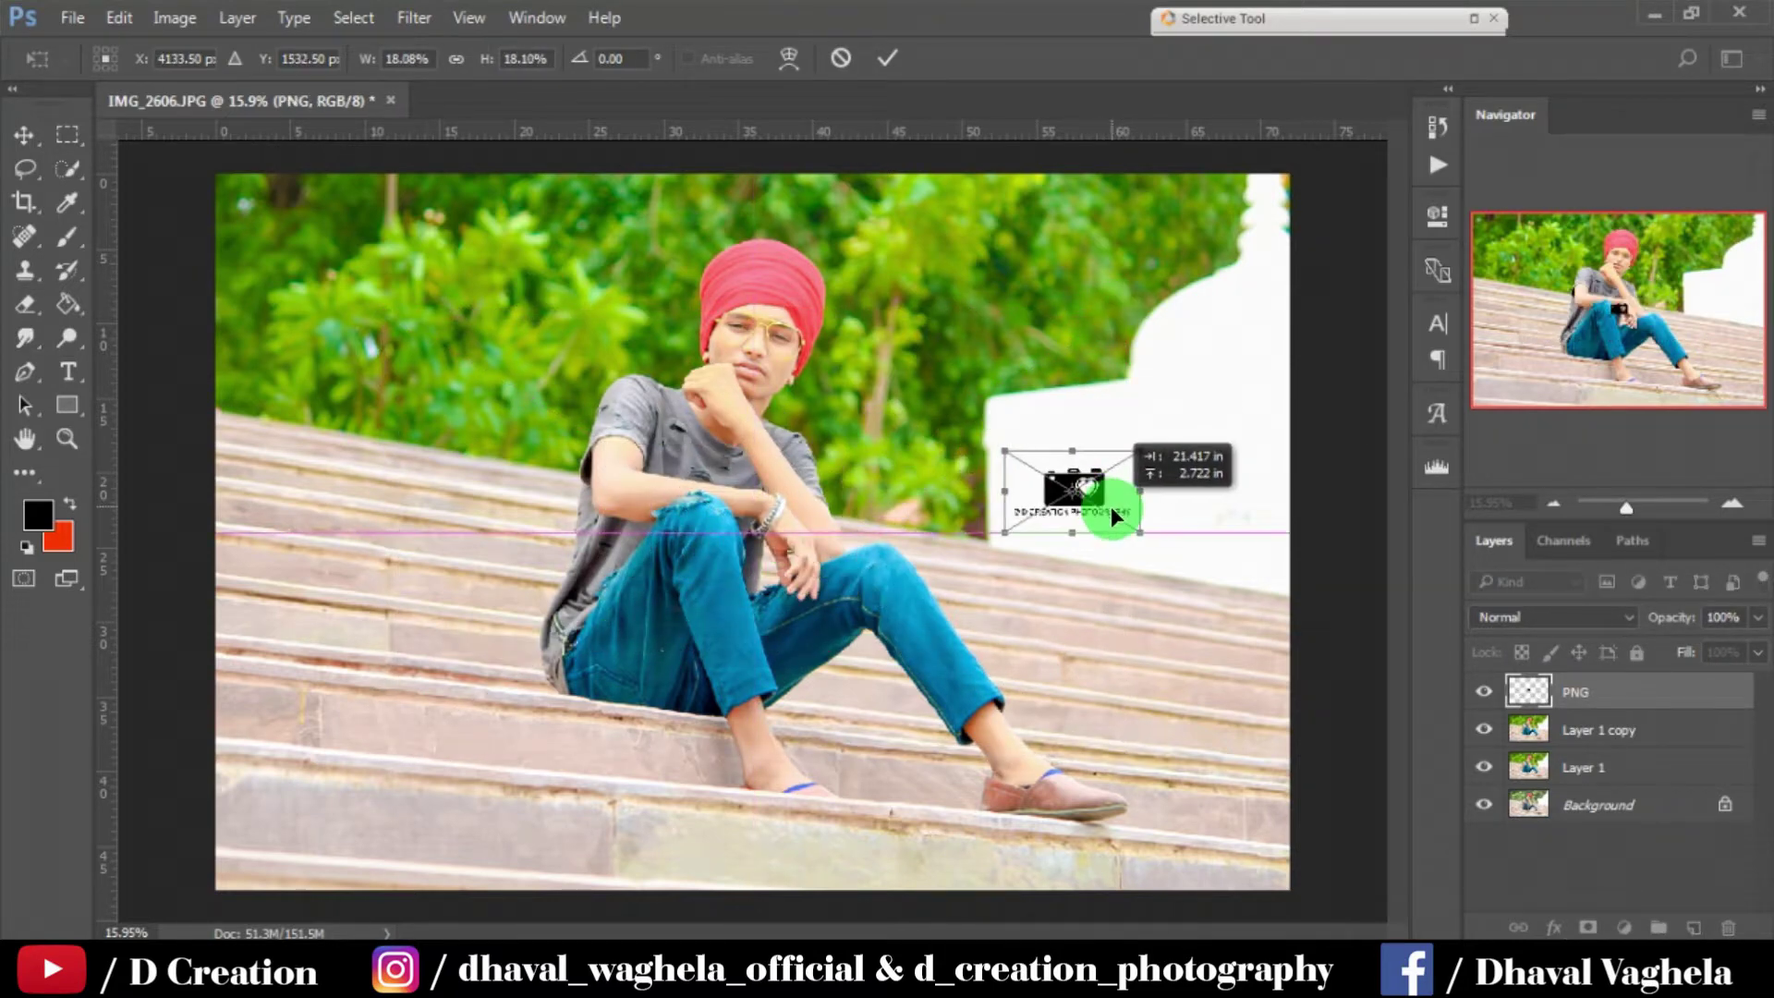
{"action": "left_click", "coordinate": [887, 57]}
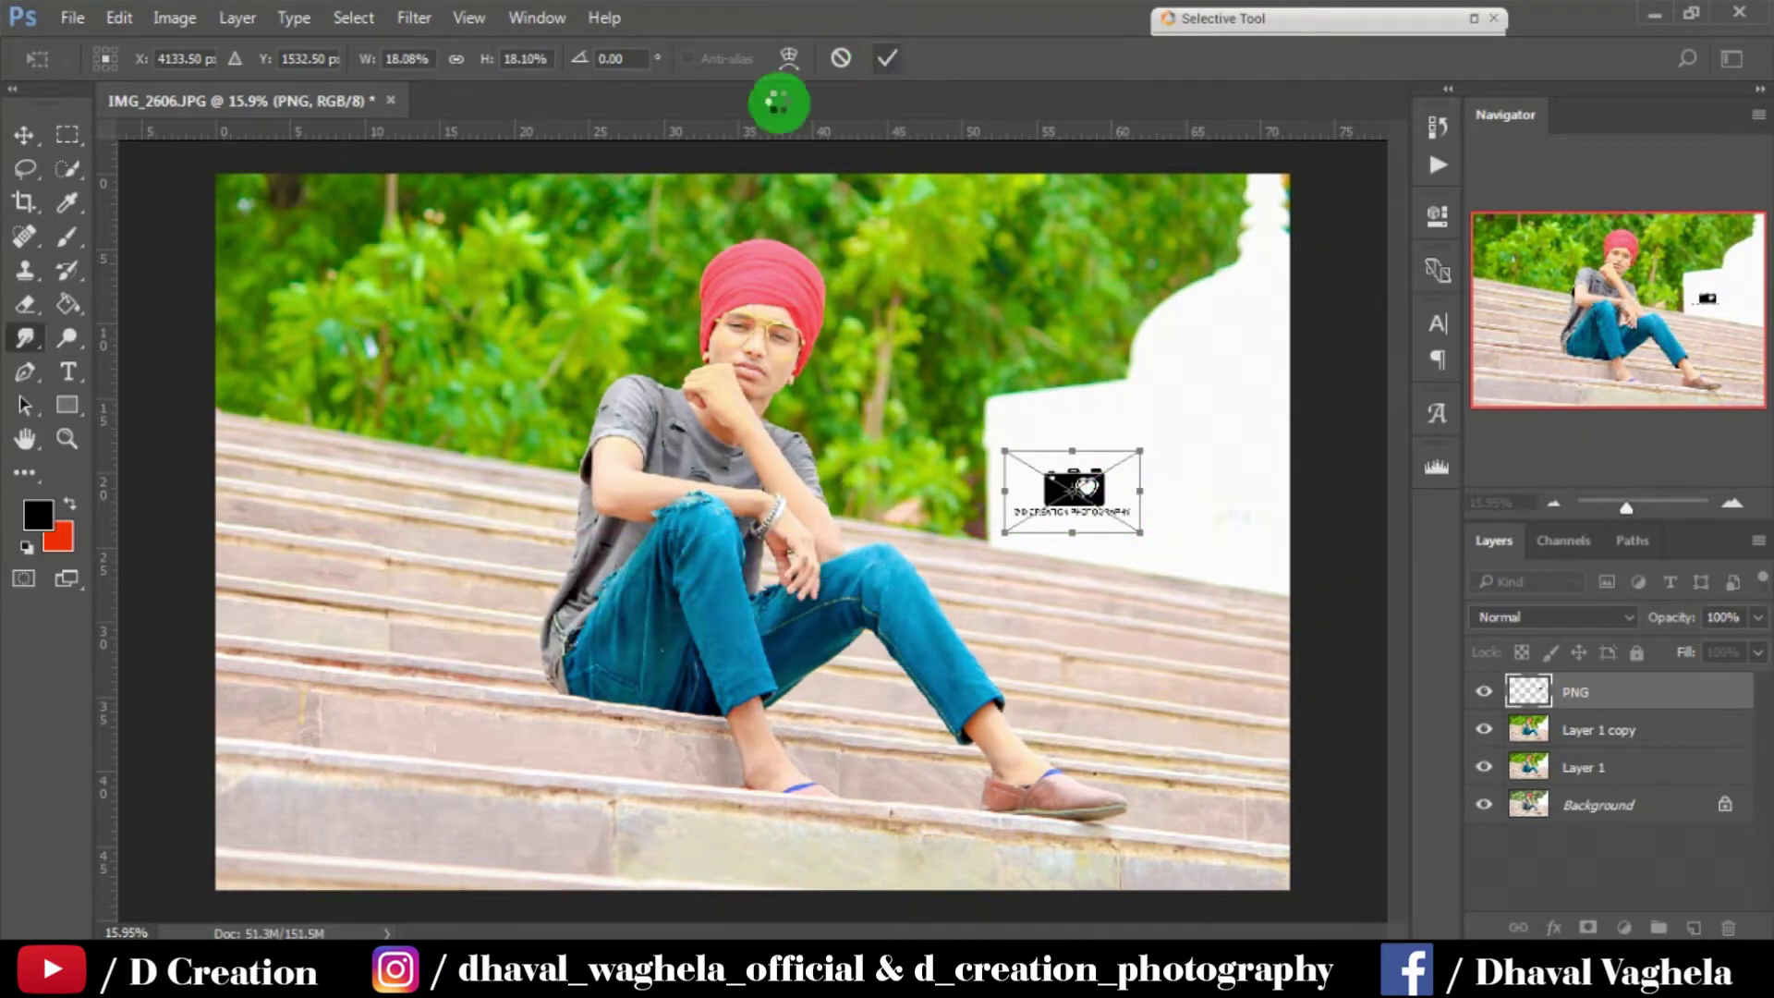
{"action": "left_click", "coordinate": [69, 20]}
Step: Place the LINE watermark image and stretch it across the whole photo
{"action": "left_click", "coordinate": [206, 518]}
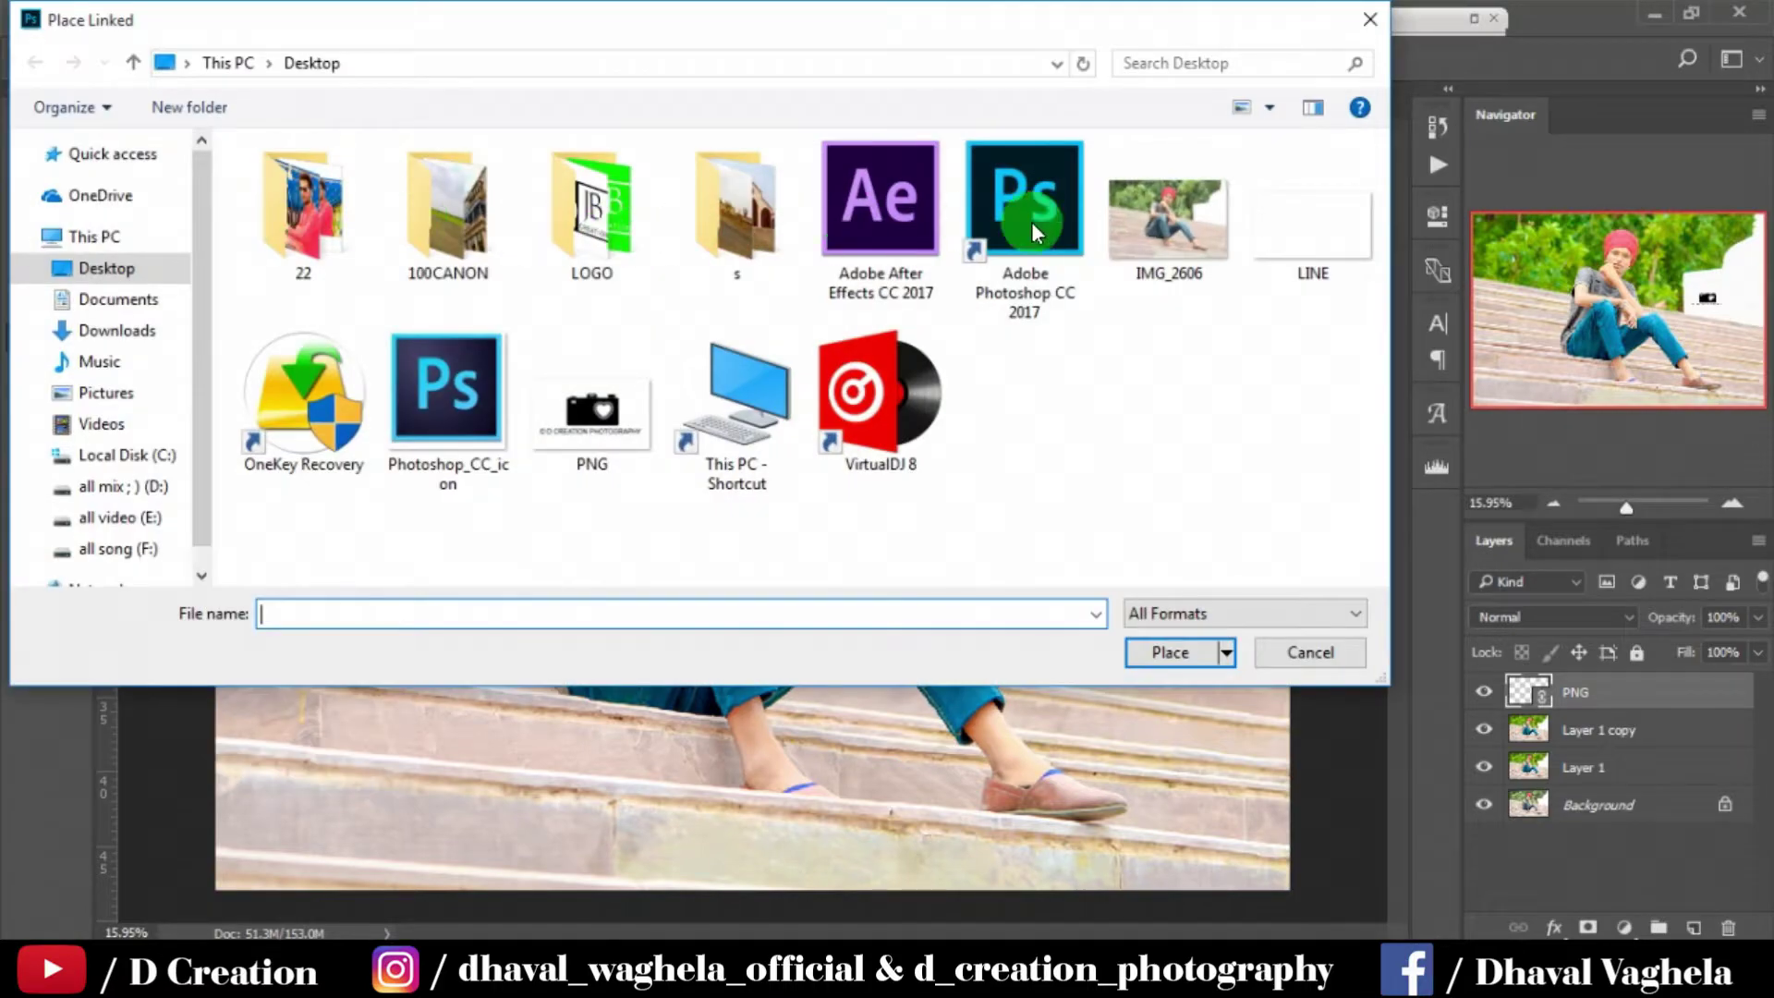
{"action": "double_click", "coordinate": [1345, 216]}
{"action": "left_click_drag", "start_coordinate": [951, 647], "coordinate": [1275, 823]}
{"action": "left_click_drag", "start_coordinate": [1212, 704], "coordinate": [1211, 673]}
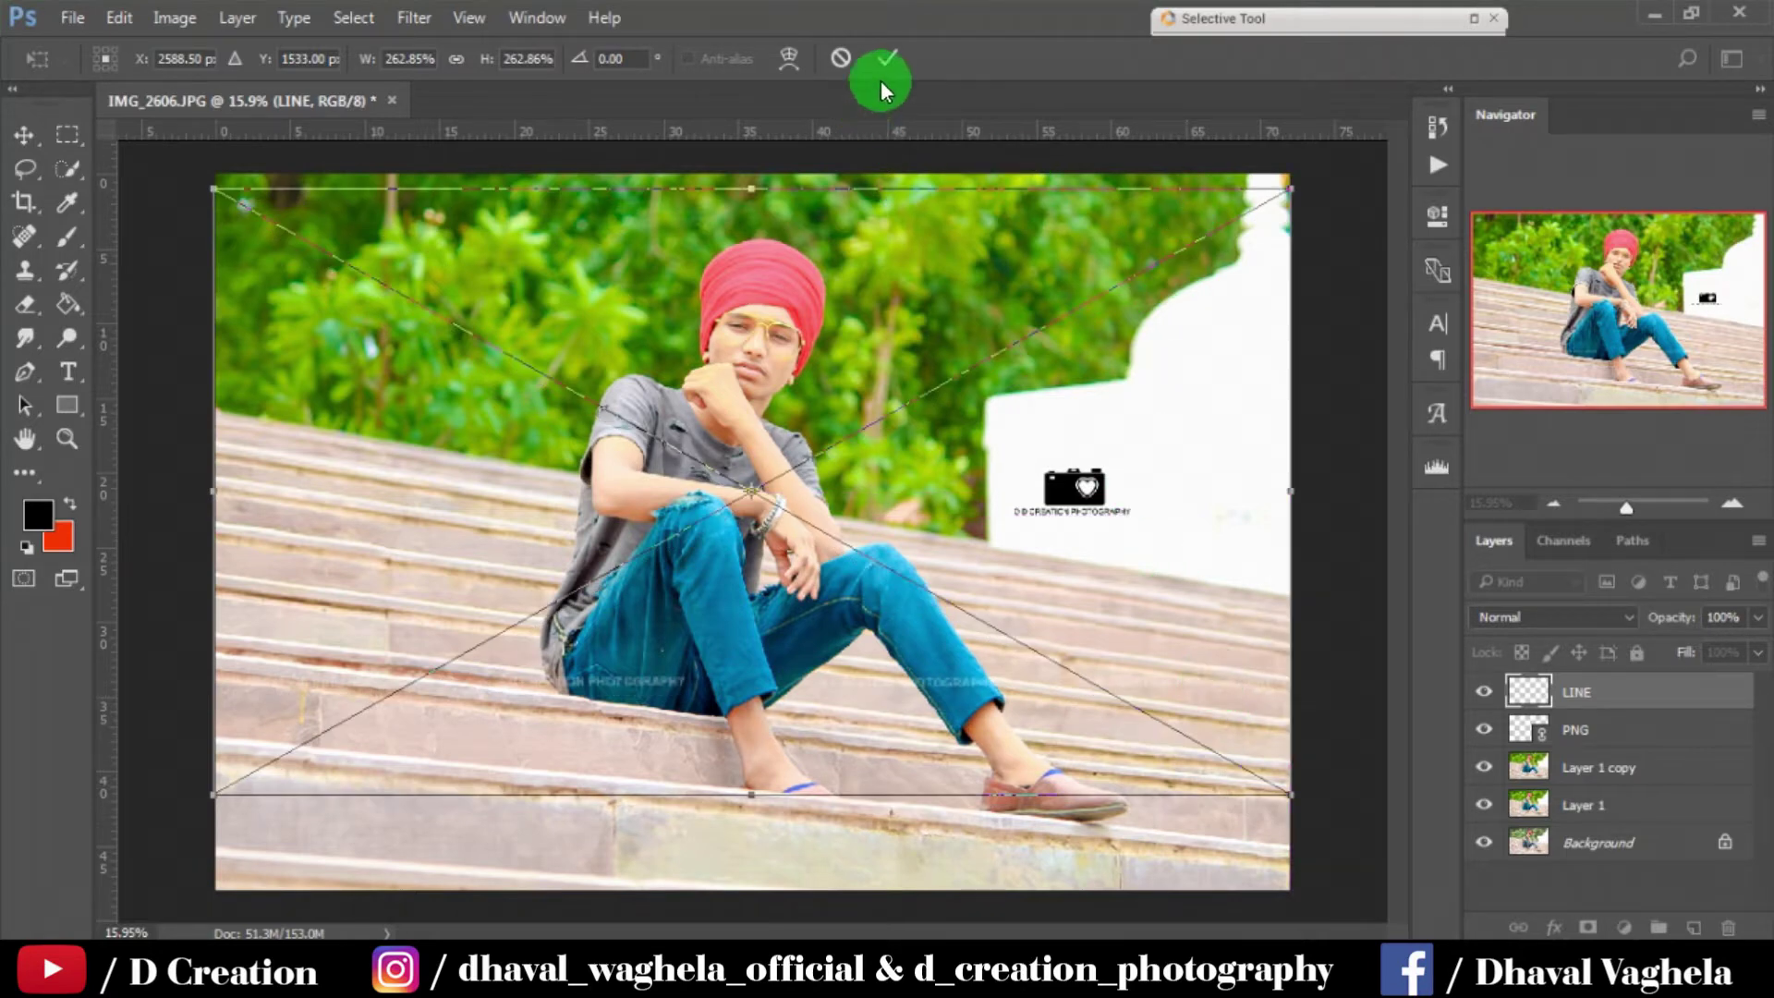
{"action": "left_click", "coordinate": [887, 53]}
{"action": "key", "text": "r"}
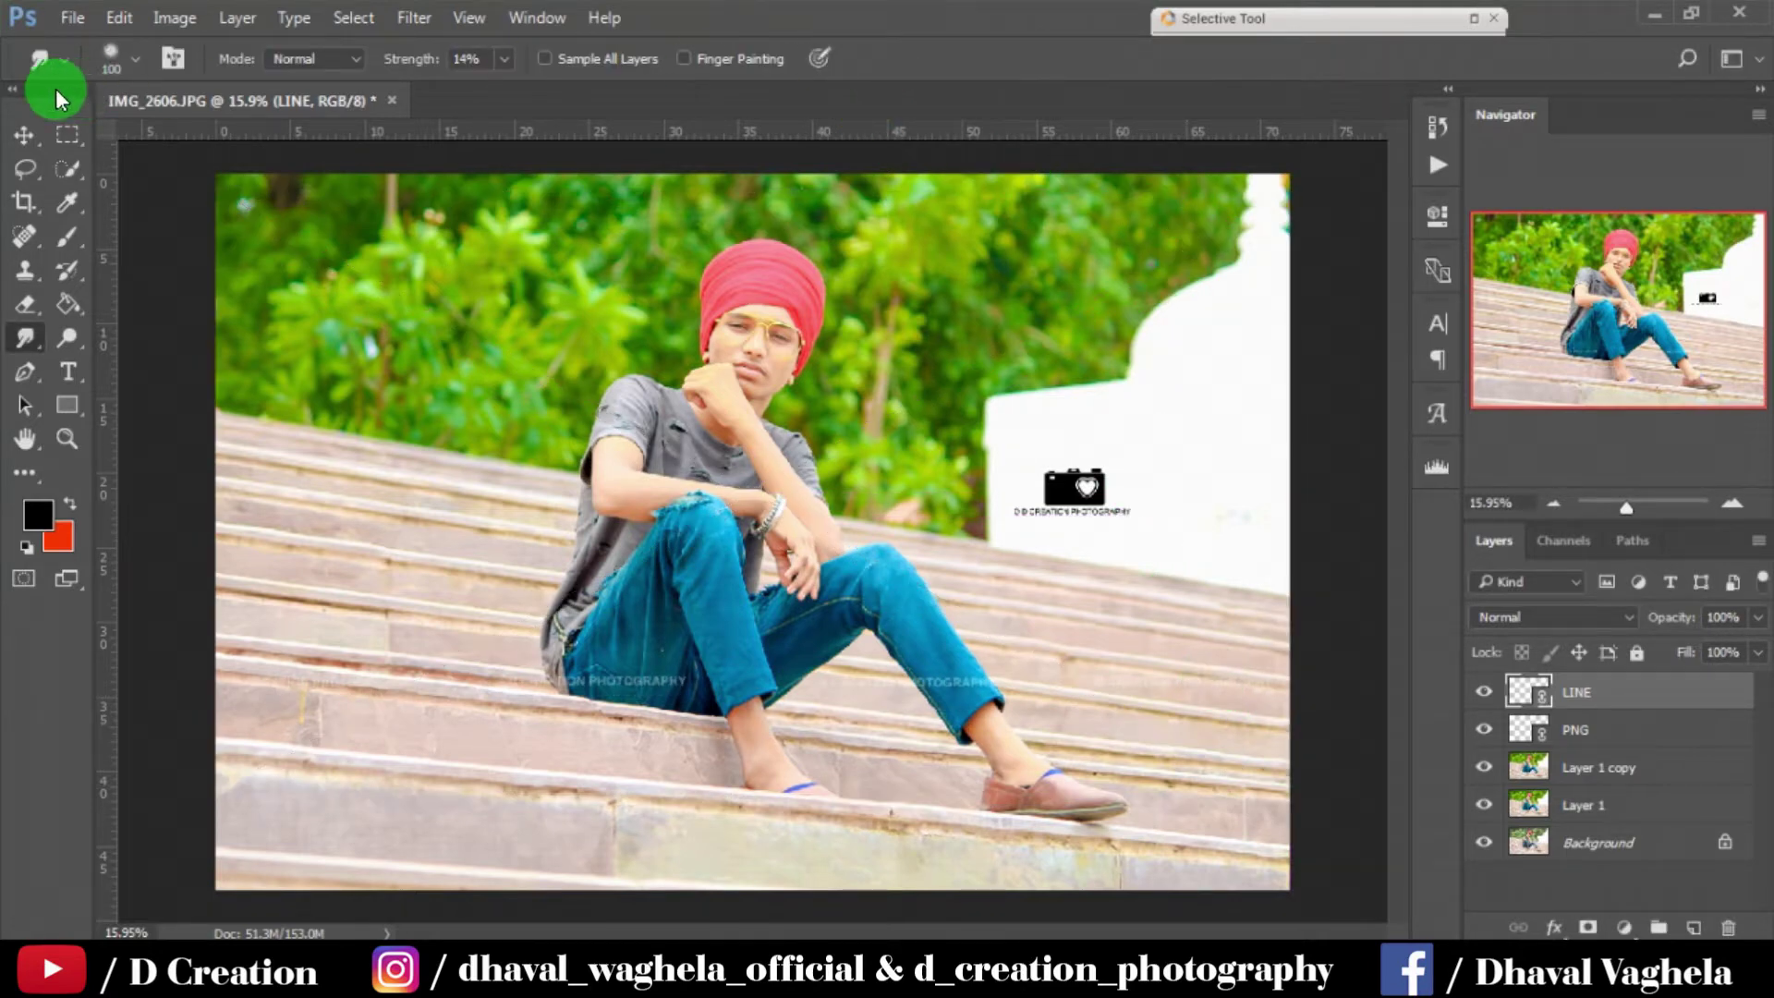
Step: Save the photo to the Desktop as a maximum-quality JPEG named 01
{"action": "left_click", "coordinate": [72, 17]}
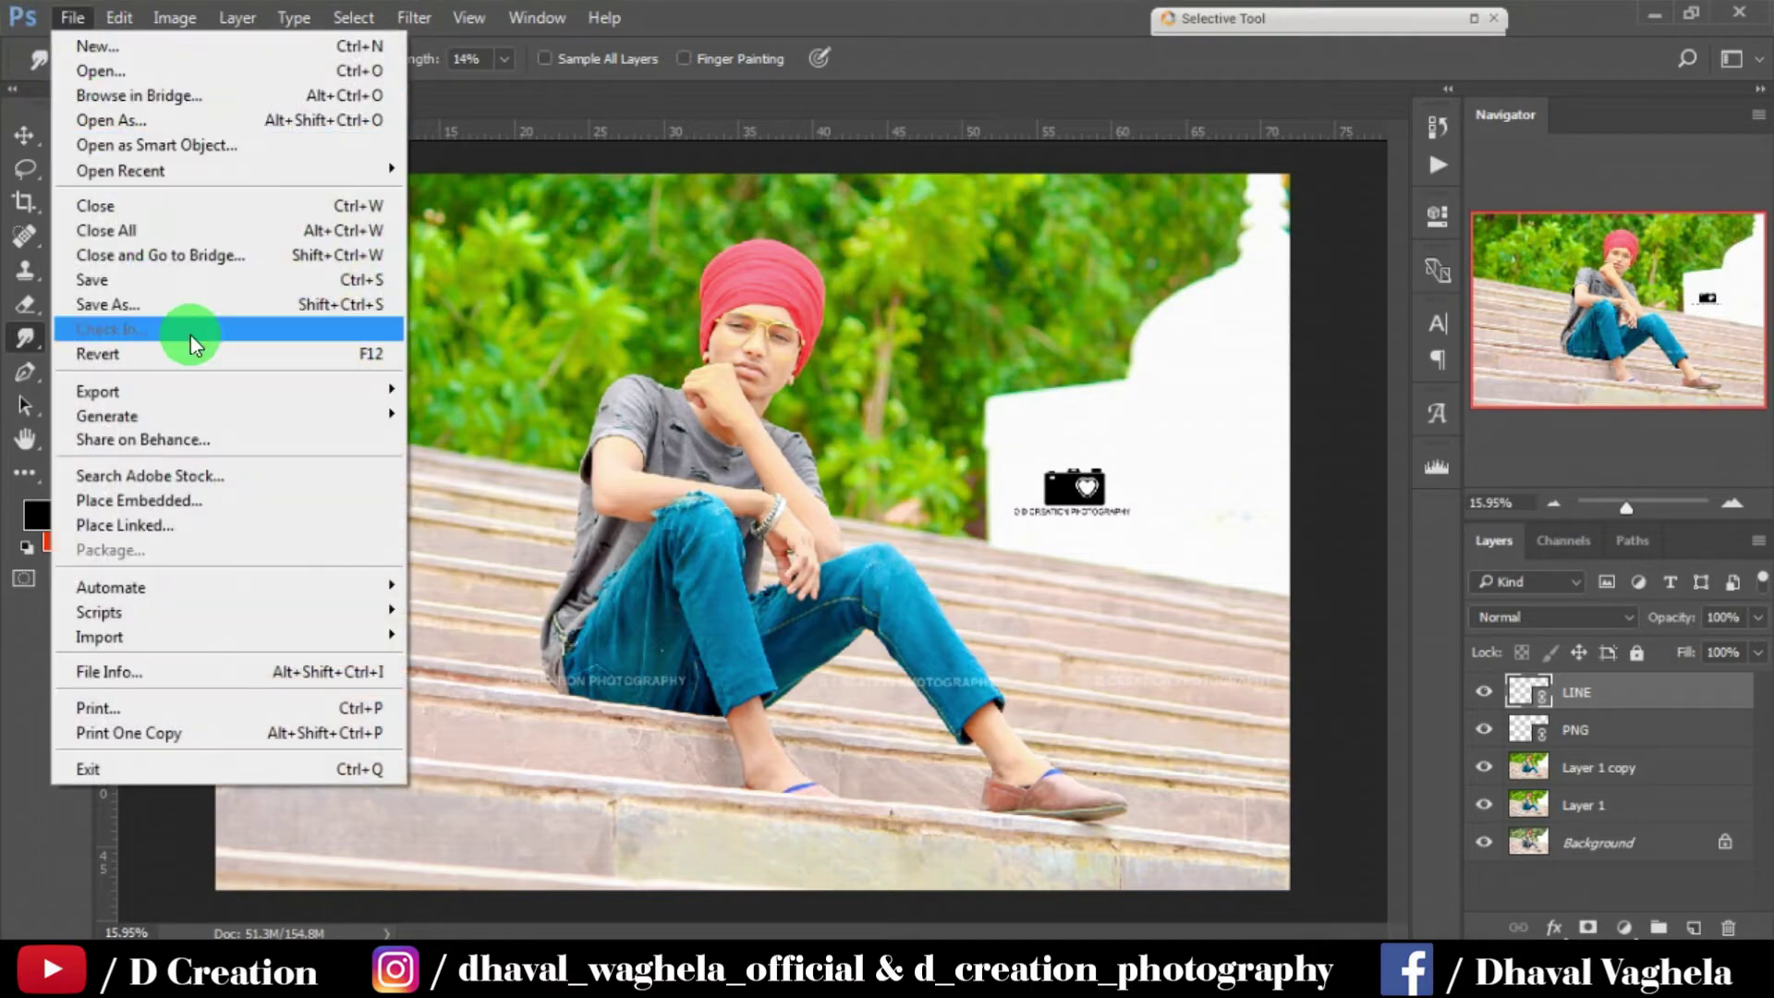
{"action": "left_click", "coordinate": [187, 307]}
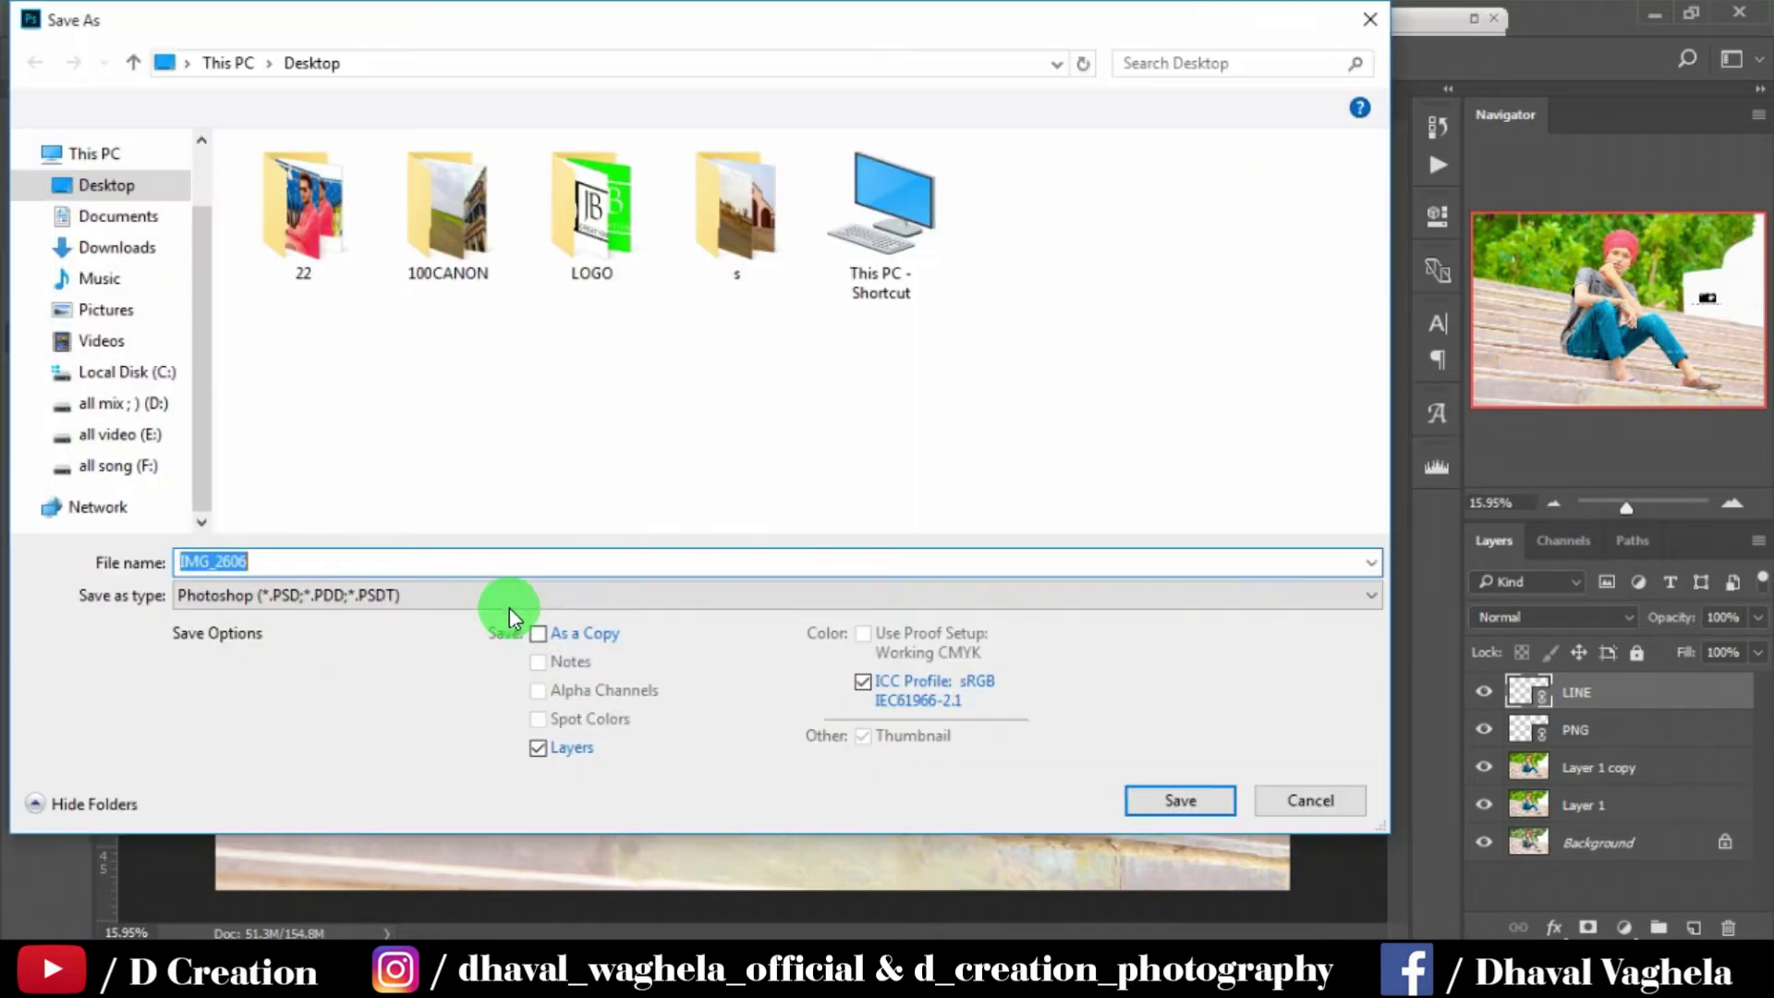
{"action": "left_click", "coordinate": [416, 595]}
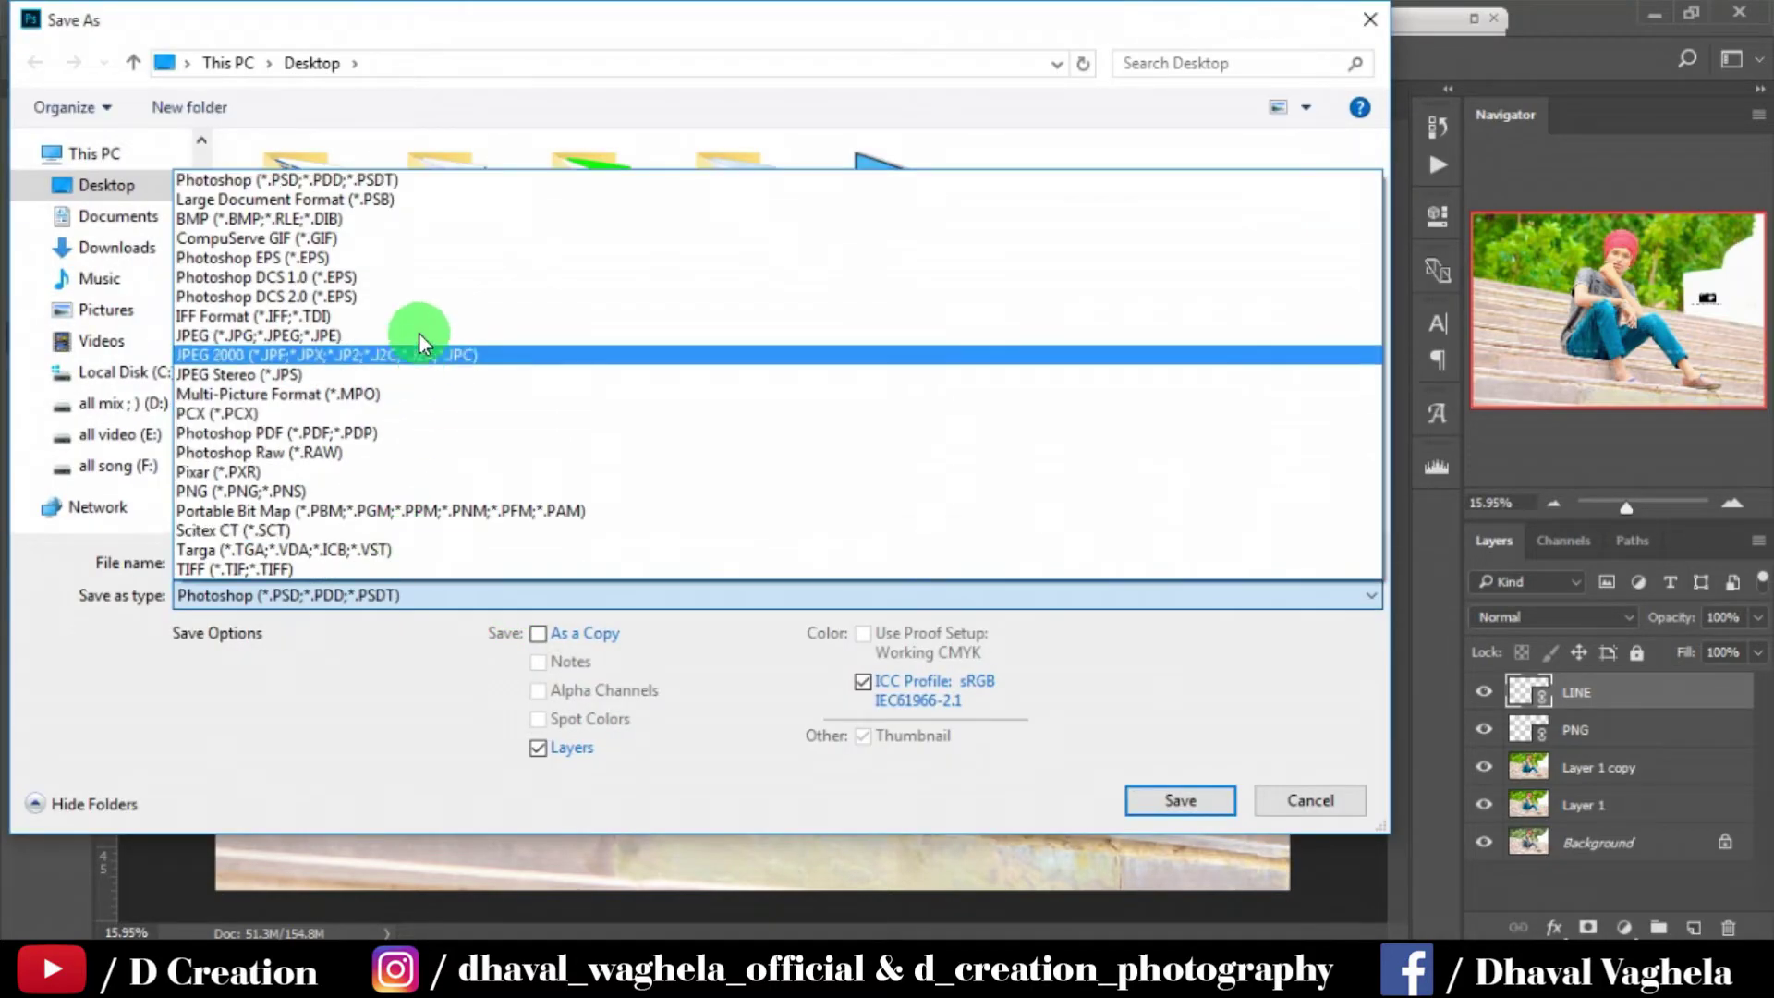
{"action": "key", "text": "Return"}
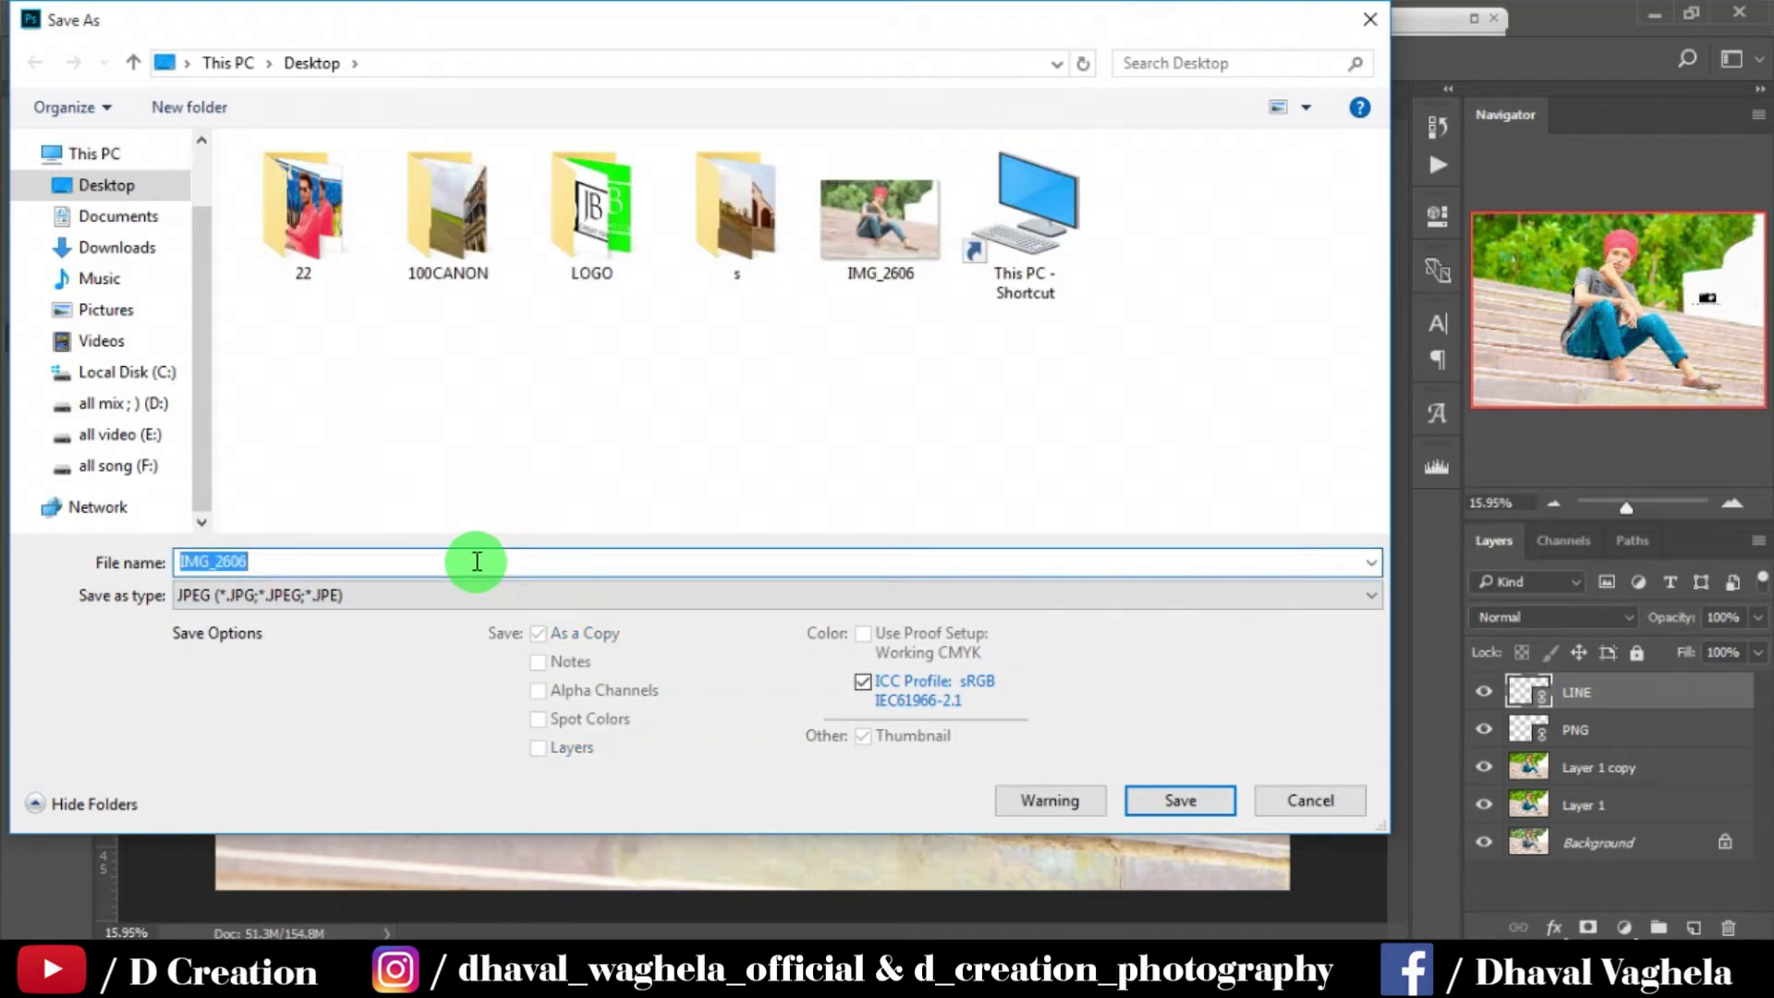
{"action": "type", "text": "01"}
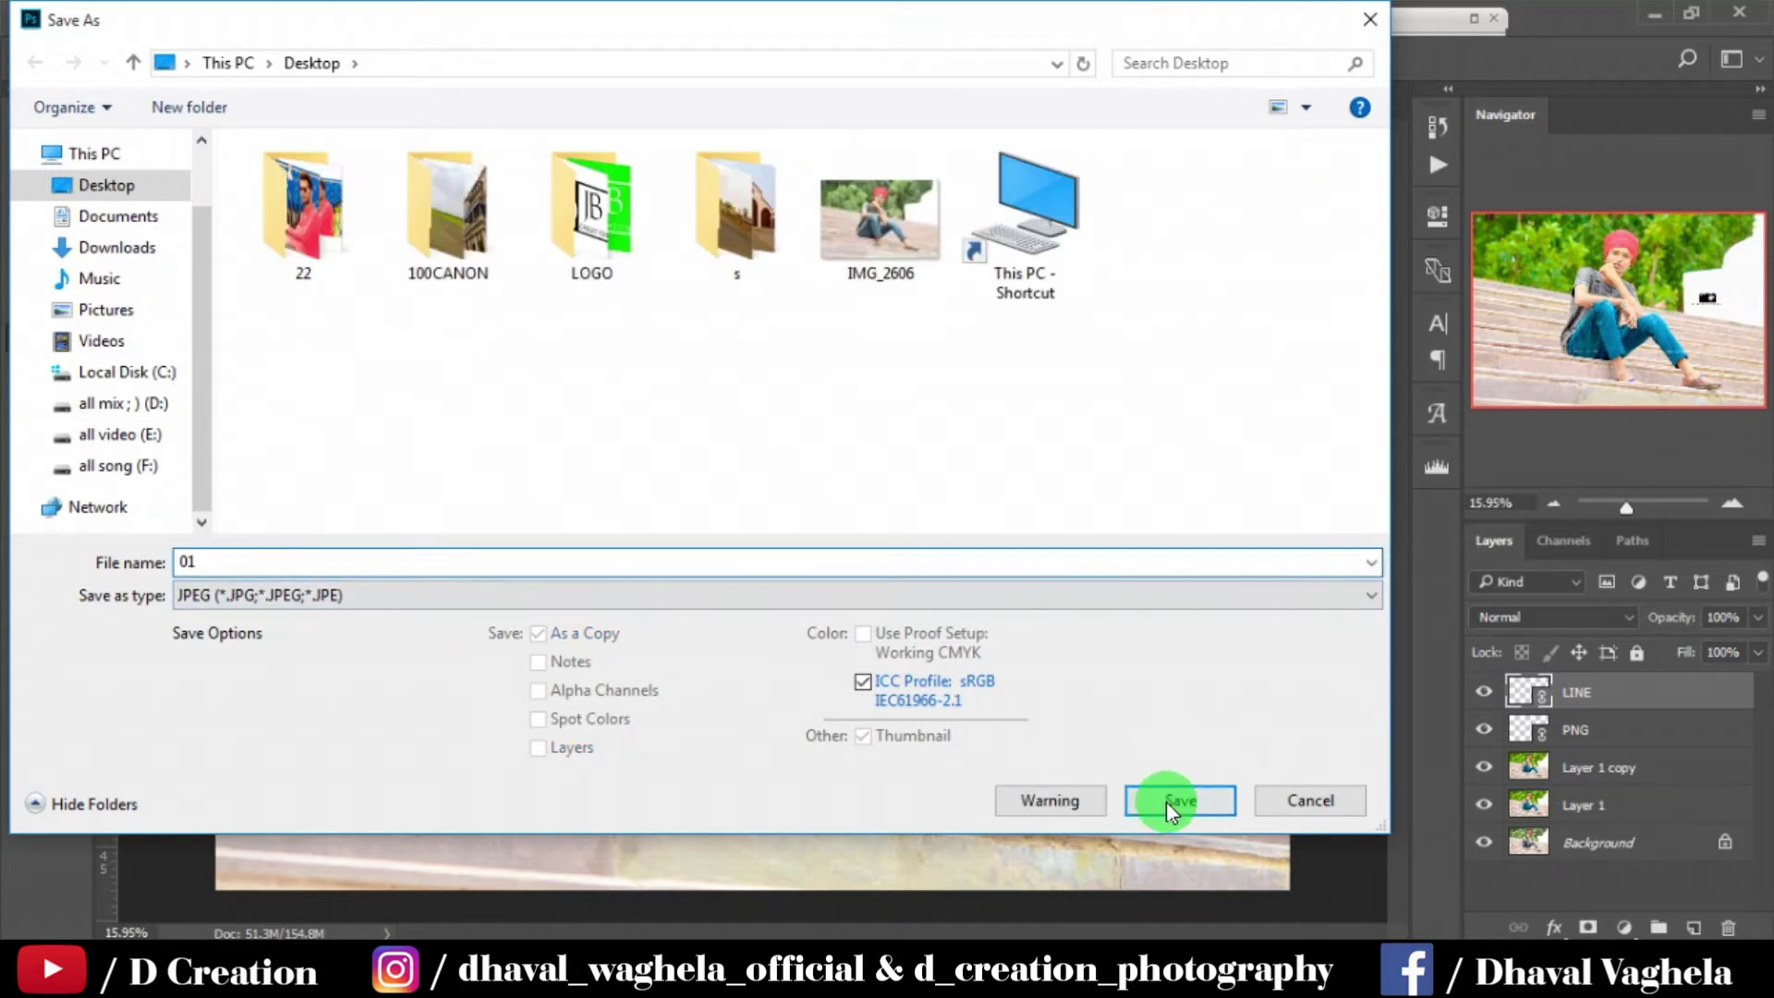
{"action": "key", "text": "Return"}
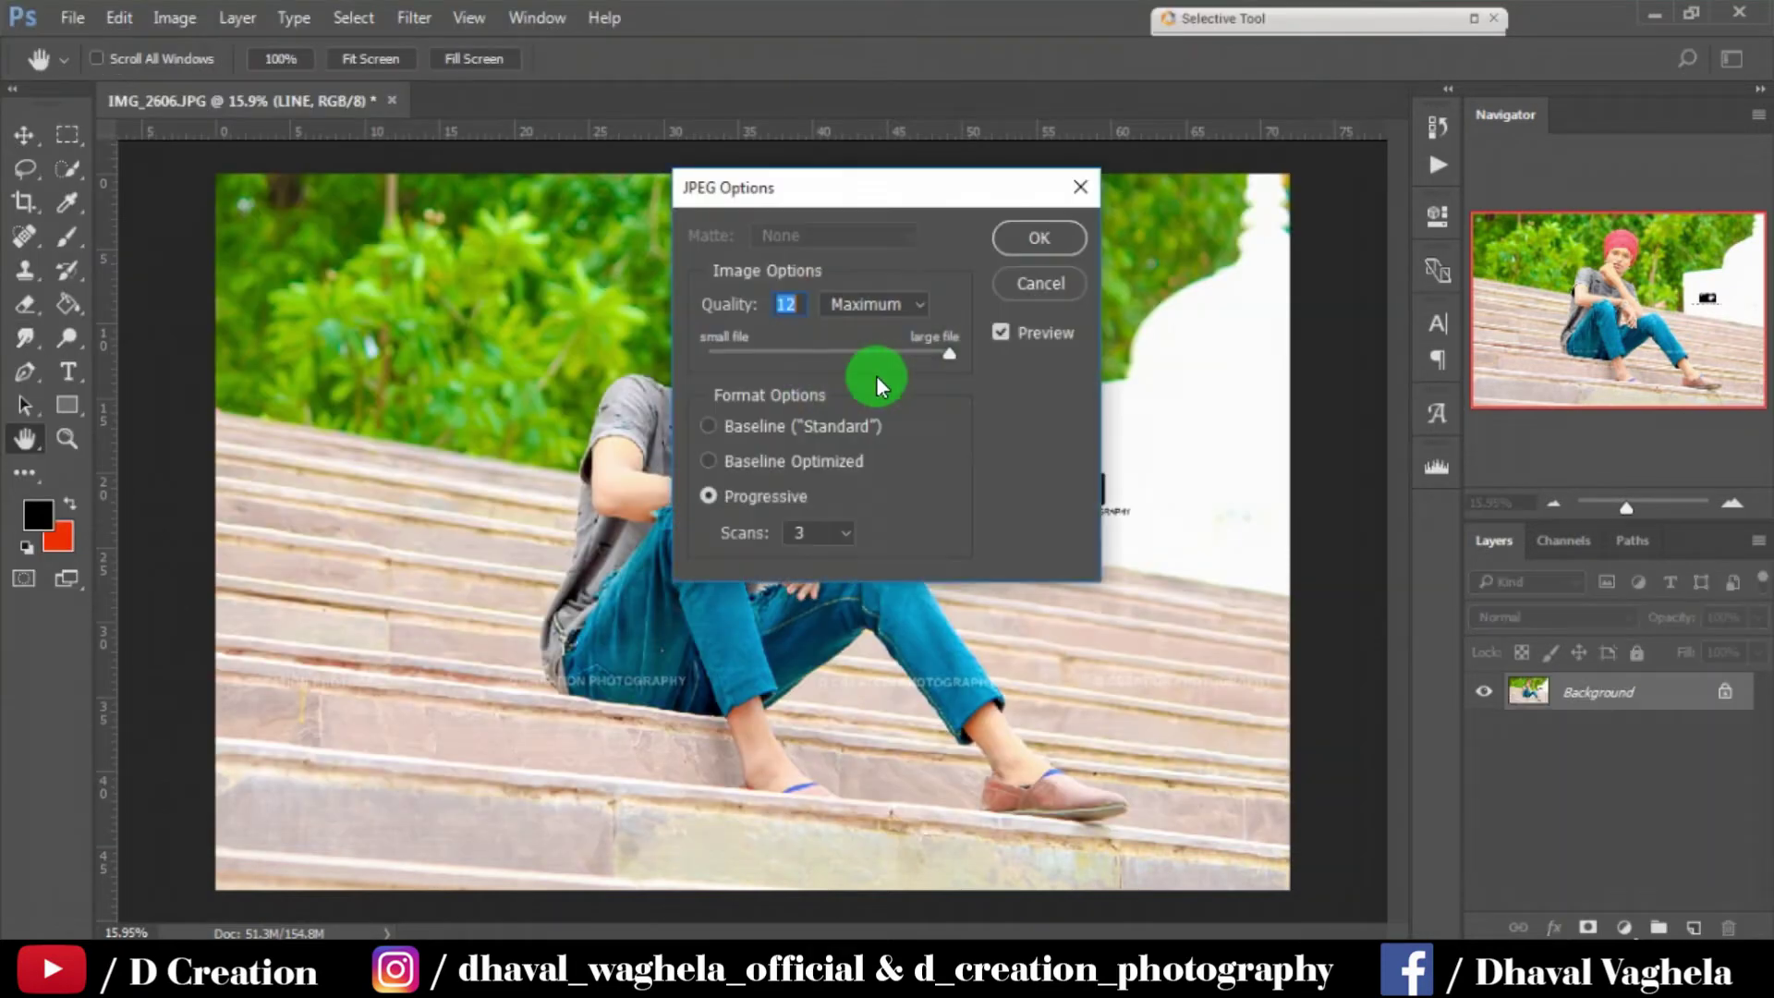
{"action": "key", "text": "Return"}
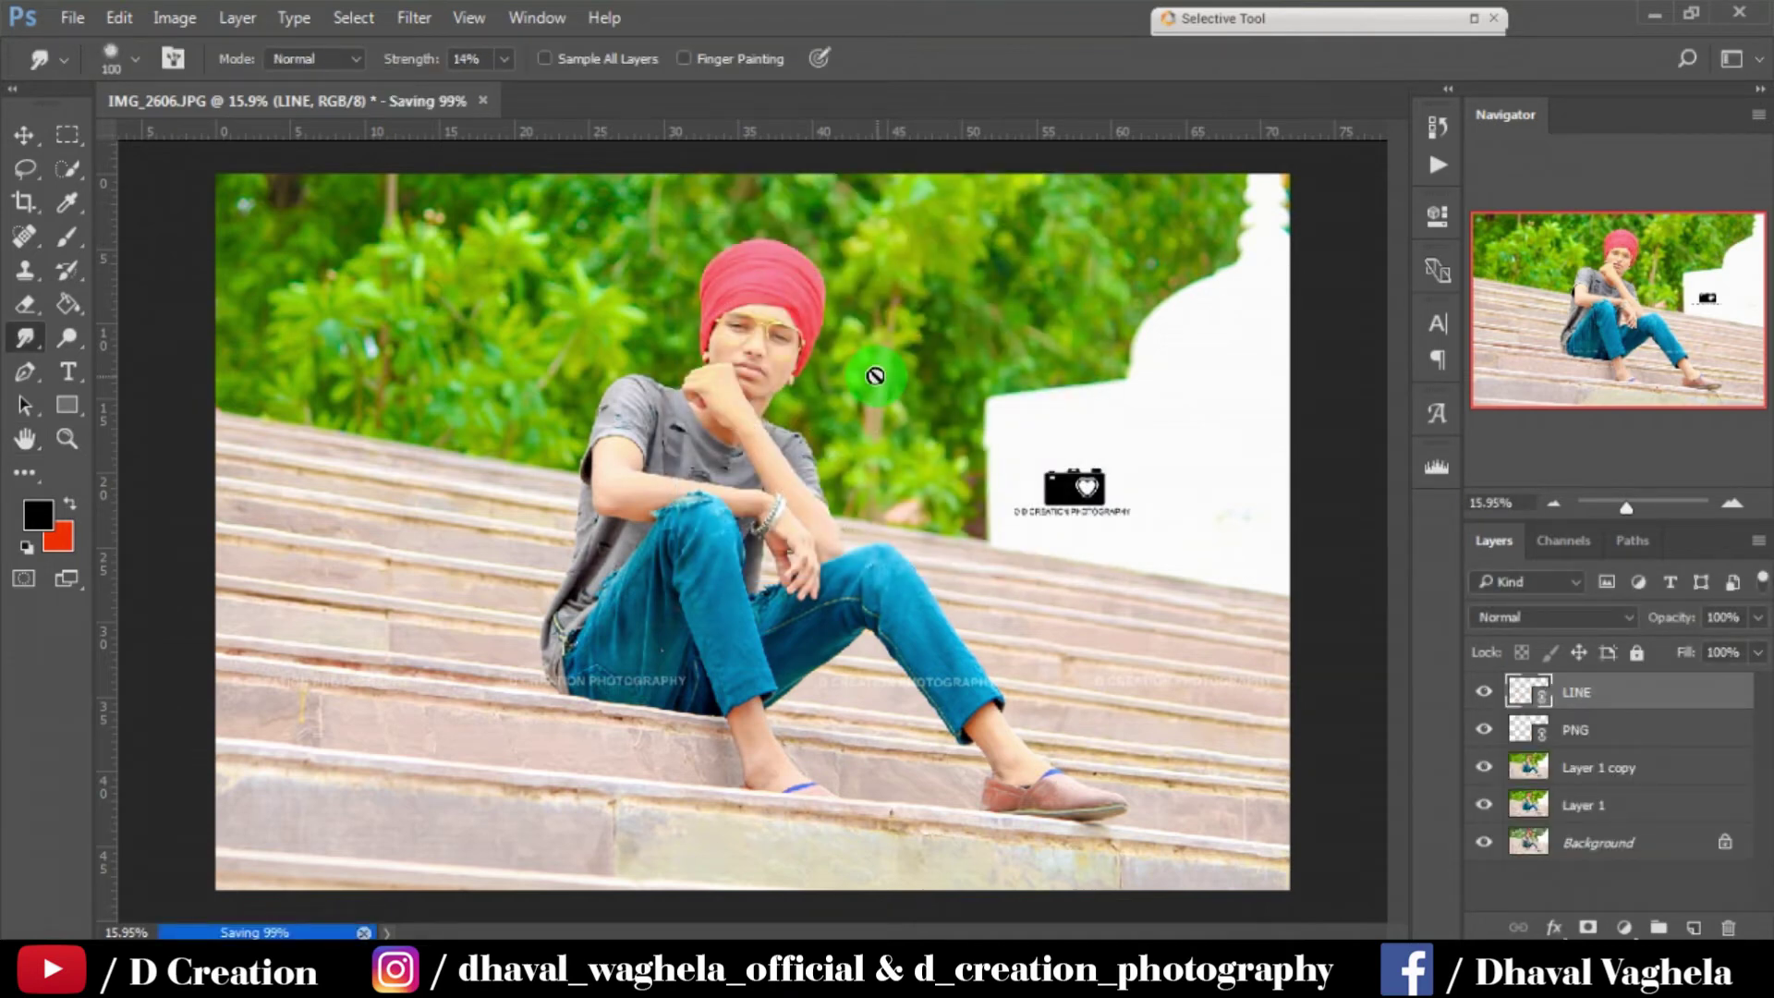